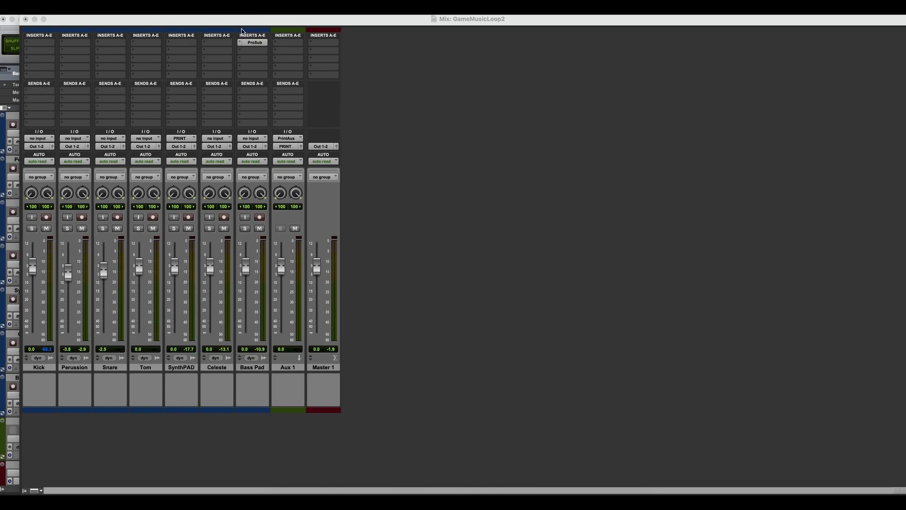
# - Reposition the Mix window to reveal the Edit window's track names and inserts, and select the Kick track
pyautogui.moveTo(244, 23); pyautogui.dragTo(259, 41)
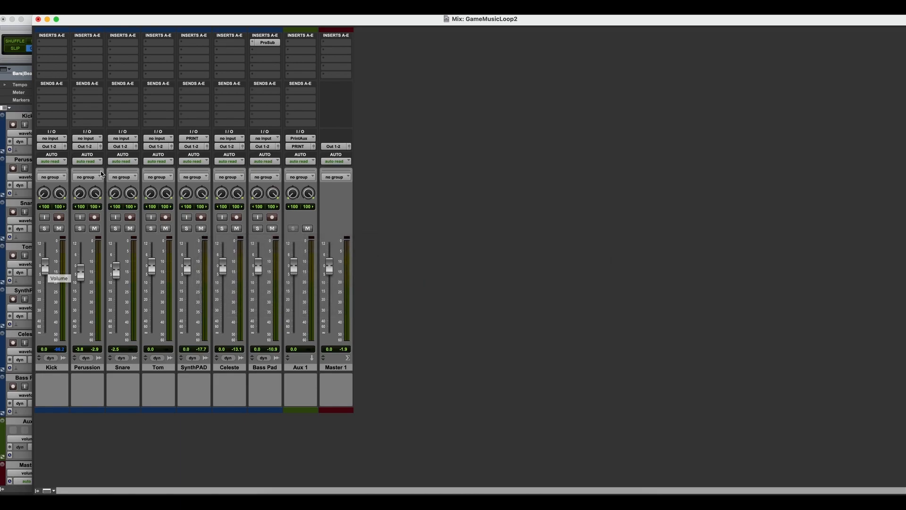
pyautogui.moveTo(105, 21); pyautogui.dragTo(243, 18)
pyautogui.click(256, 144)
pyautogui.press('super+equal')
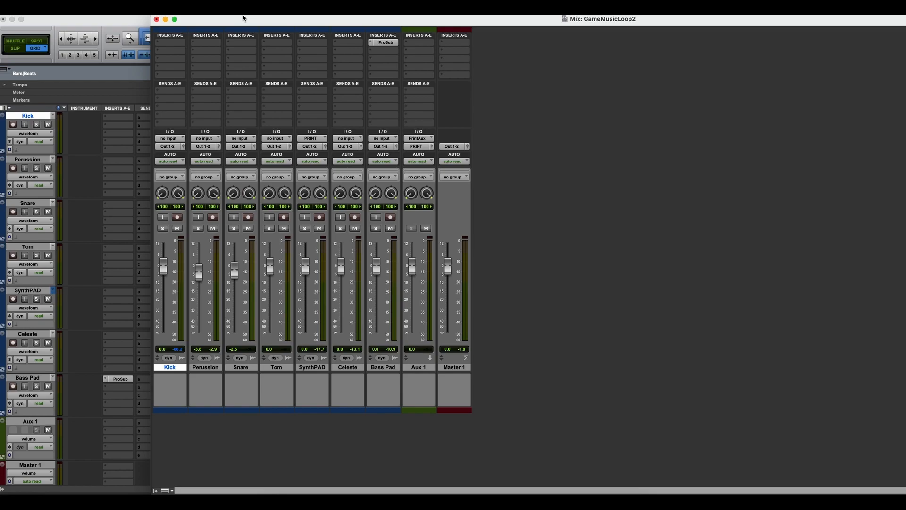
# - During playback, lower Perussion to -8.9 dB, Celeste to -1.4 dB and Bass Pad to -2.5 dB
pyautogui.press('space')
pyautogui.moveTo(201, 278); pyautogui.dragTo(200, 288)
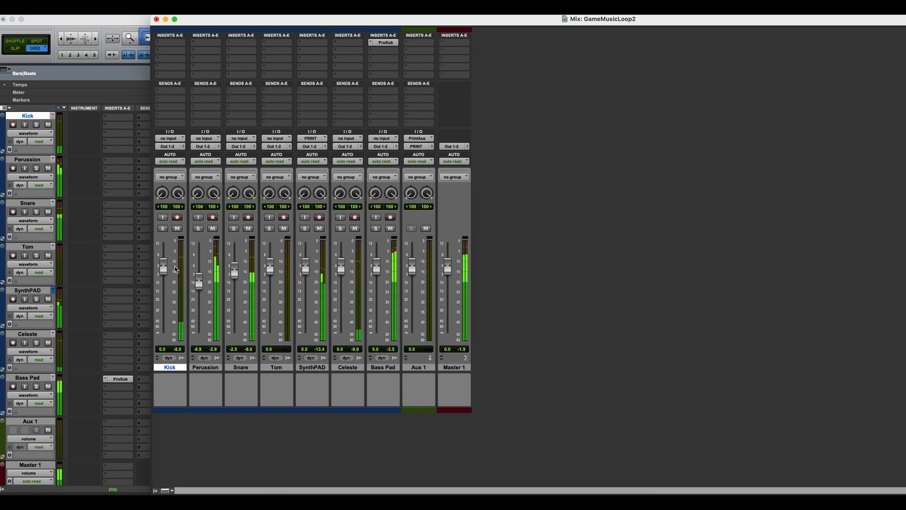
pyautogui.moveTo(376, 266); pyautogui.dragTo(340, 269)
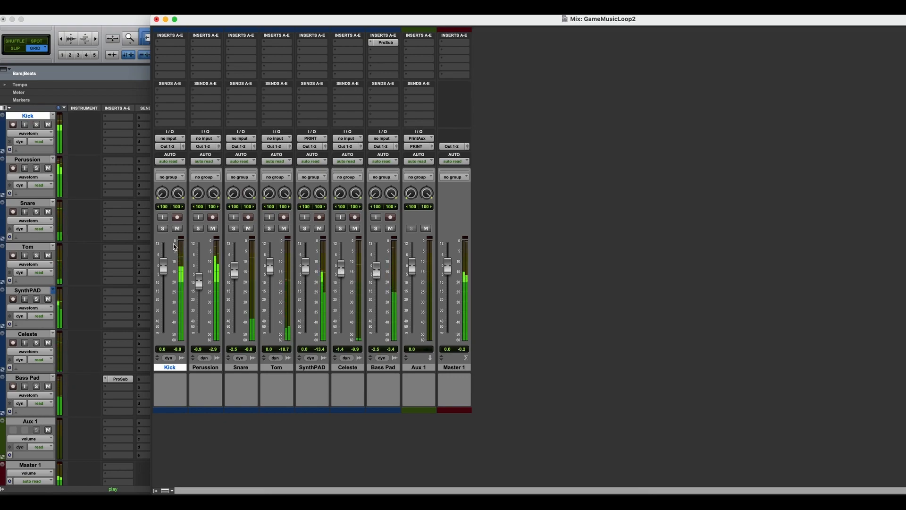
pyautogui.press('space')
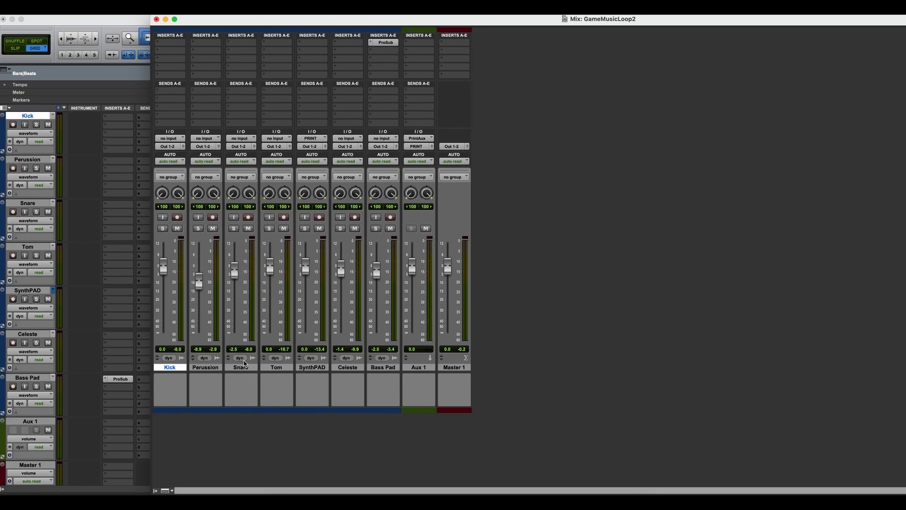
# - Audition Kick, Perussion, Snare and Tom with solo during playback, clear the solos, and set the Kick volume to -2.2 dB
pyautogui.click(163, 230)
pyautogui.press('space')
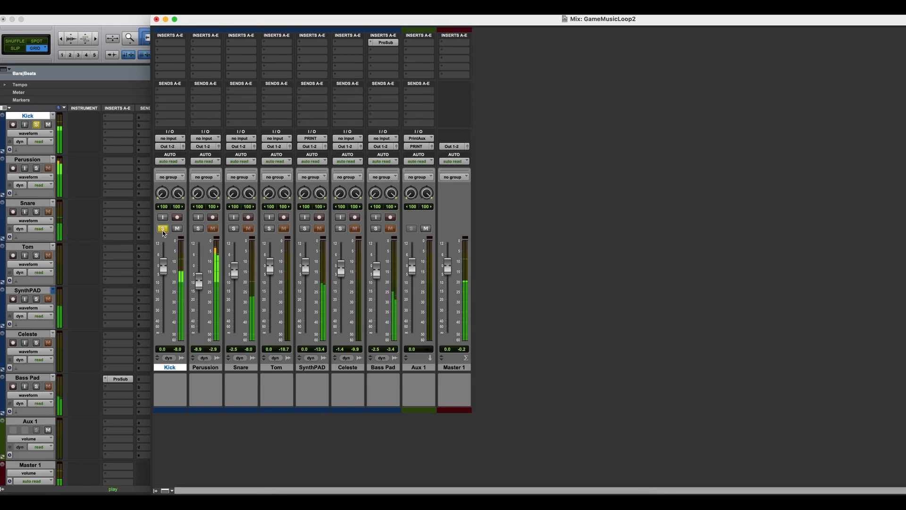
pyautogui.click(198, 230)
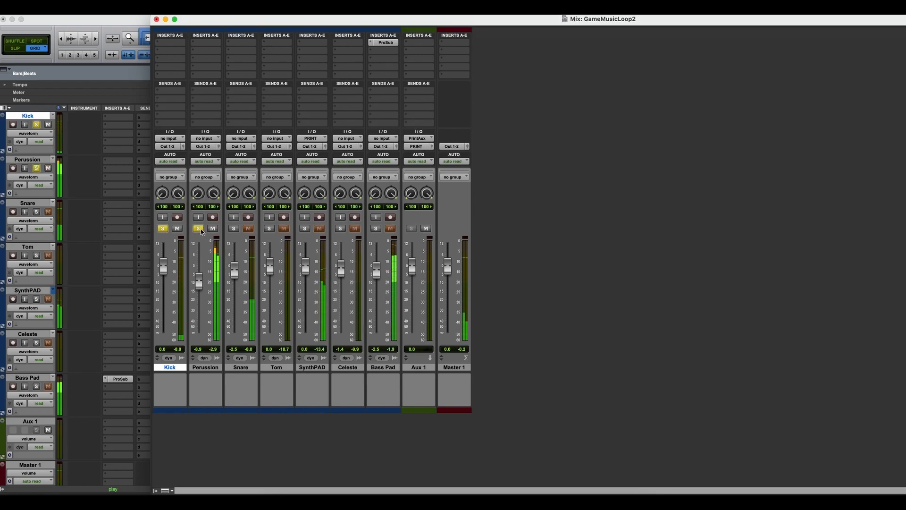
pyautogui.click(198, 229)
pyautogui.click(234, 229)
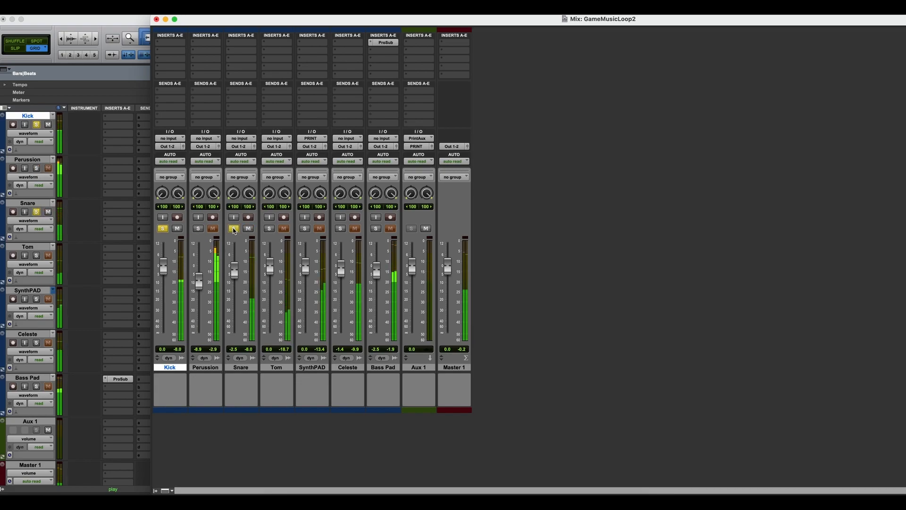
pyautogui.click(269, 229)
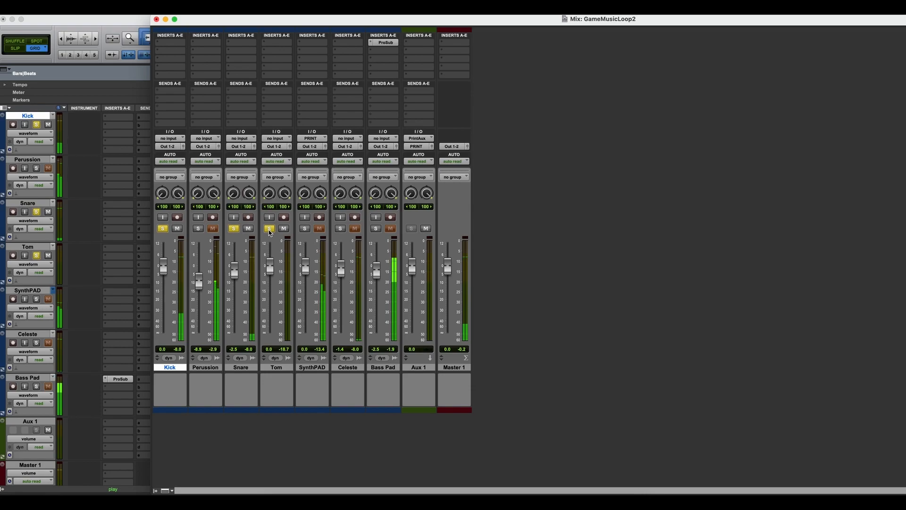
pyautogui.click(163, 228)
pyautogui.click(234, 229)
pyautogui.click(269, 228)
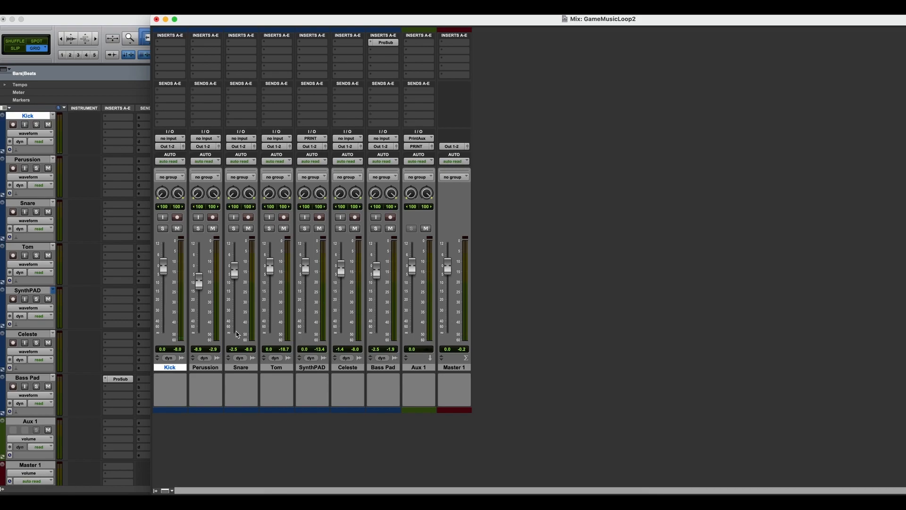
pyautogui.moveTo(163, 266); pyautogui.dragTo(162, 270)
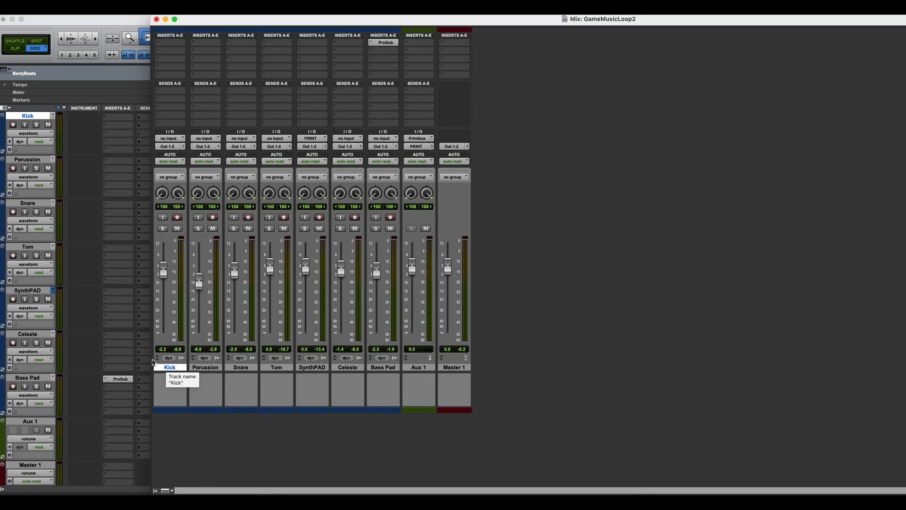
# - Move the Kick, Perussion, Snare and Tom tracks into a new stereo routing folder named DrumGroup, with the tracks routed to it
pyautogui.moveTo(151, 452); pyautogui.dragTo(111, 443)
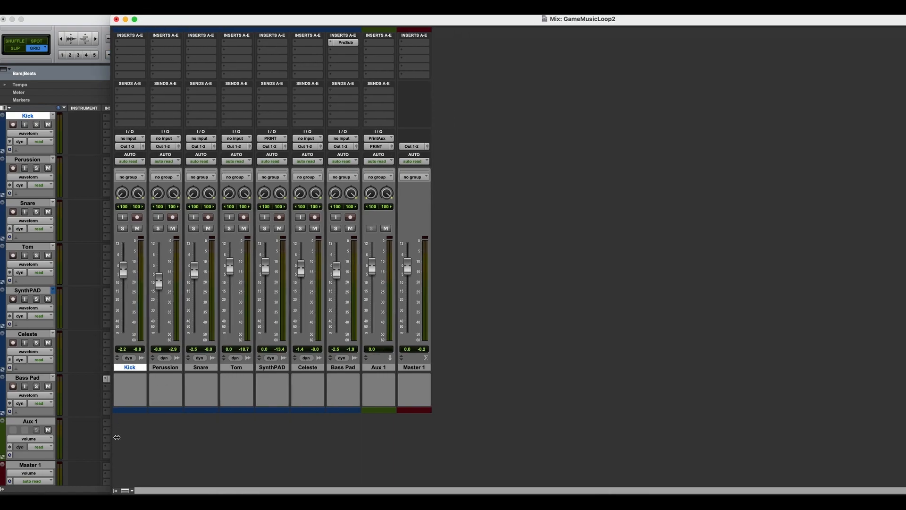
pyautogui.keyDown('shift'); pyautogui.click(236, 366); pyautogui.keyUp('shift')
pyautogui.rightClick(237, 367)
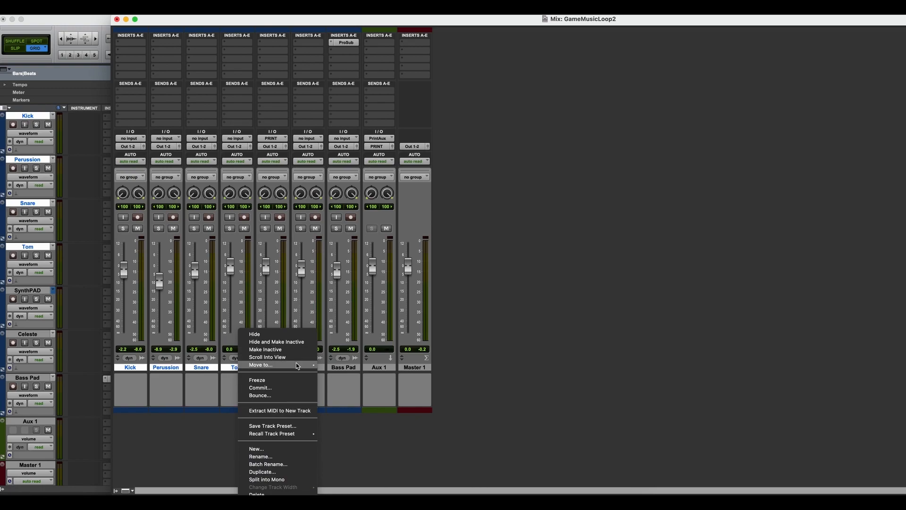
pyautogui.moveTo(297, 365)
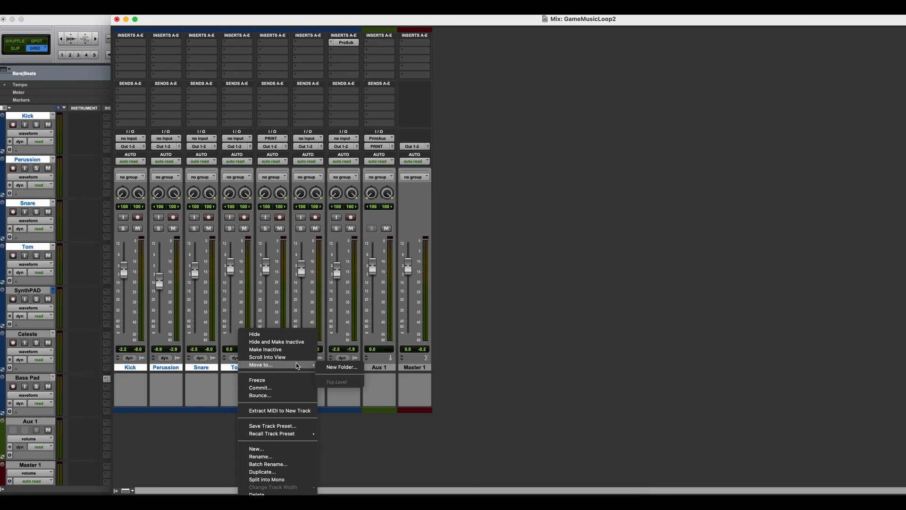
pyautogui.click(337, 367)
pyautogui.click(422, 181)
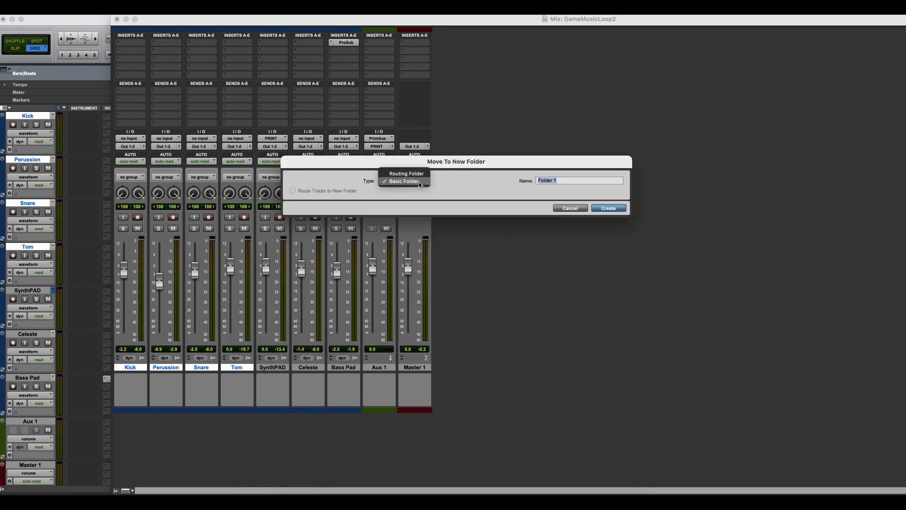
pyautogui.click(416, 175)
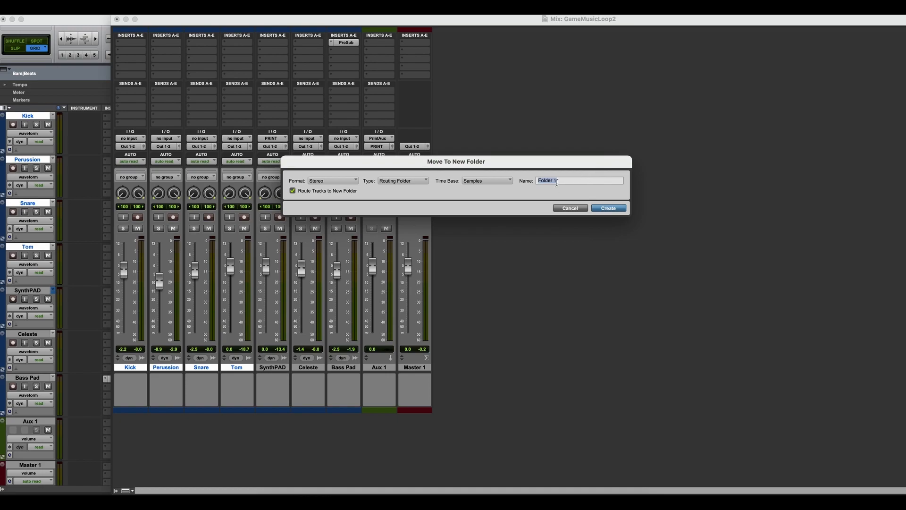
pyautogui.write('DrumGroup')
pyautogui.press('Return')
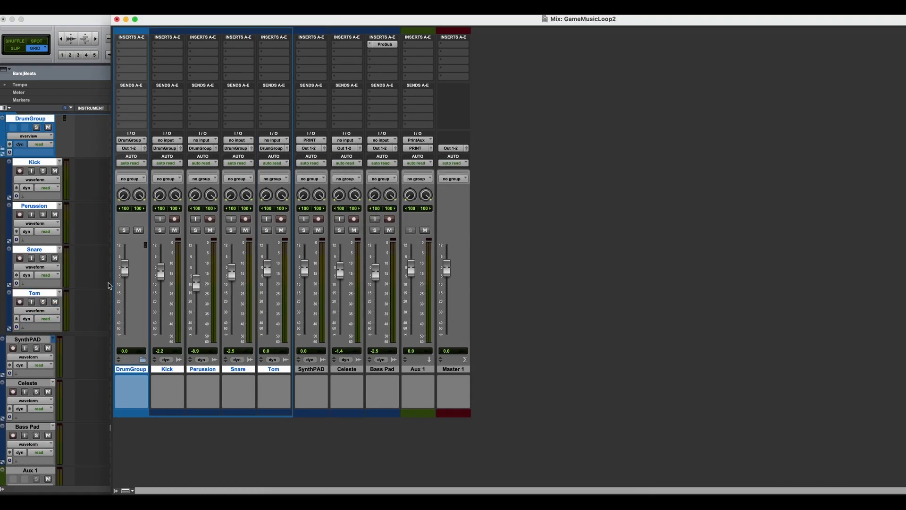
# - Check the folder routing during playback by muting and unmuting DrumGroup, and soloing and unsoloing Kick
pyautogui.click(138, 231)
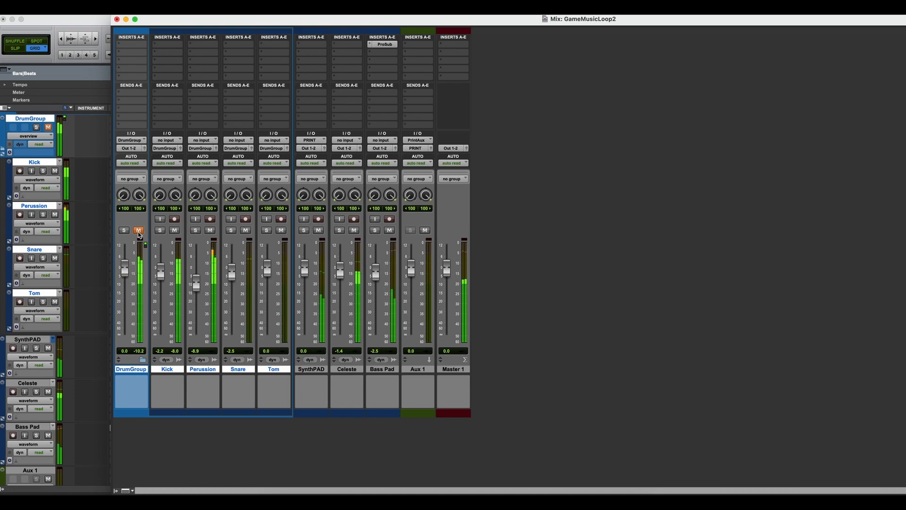
pyautogui.click(138, 230)
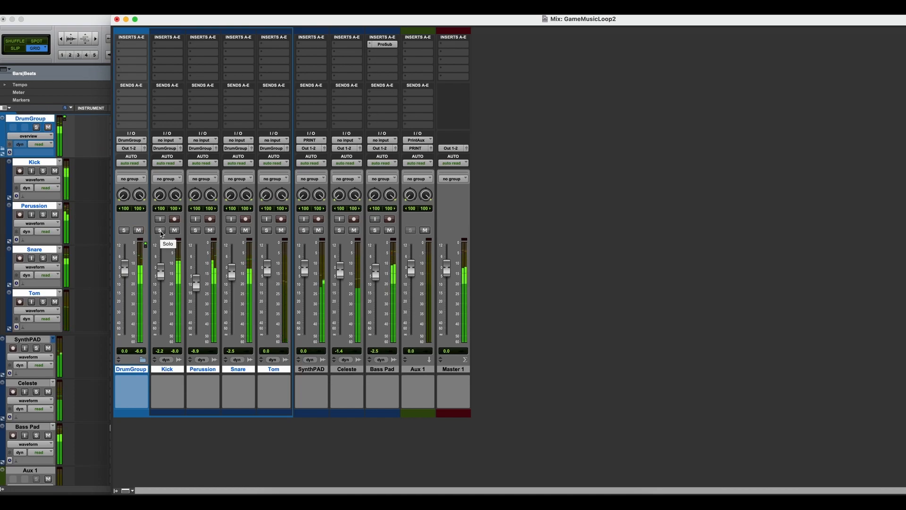
pyautogui.click(160, 230)
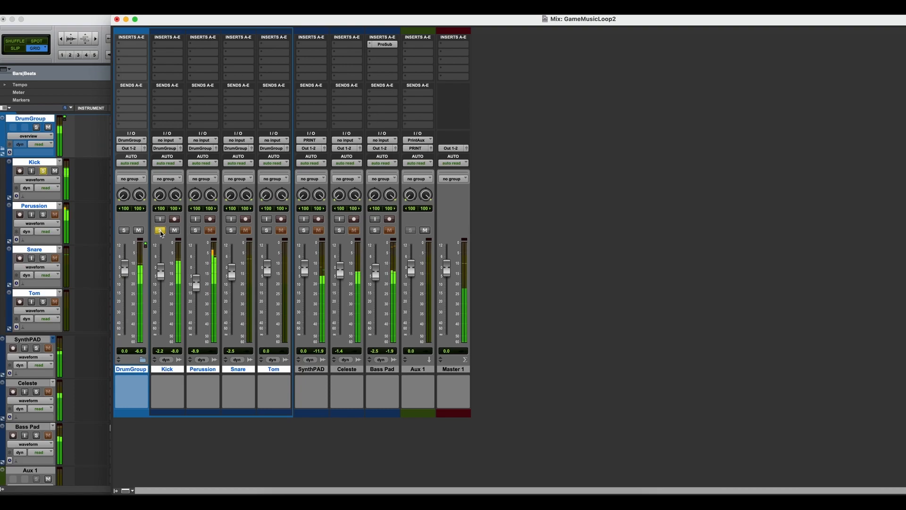
pyautogui.click(161, 230)
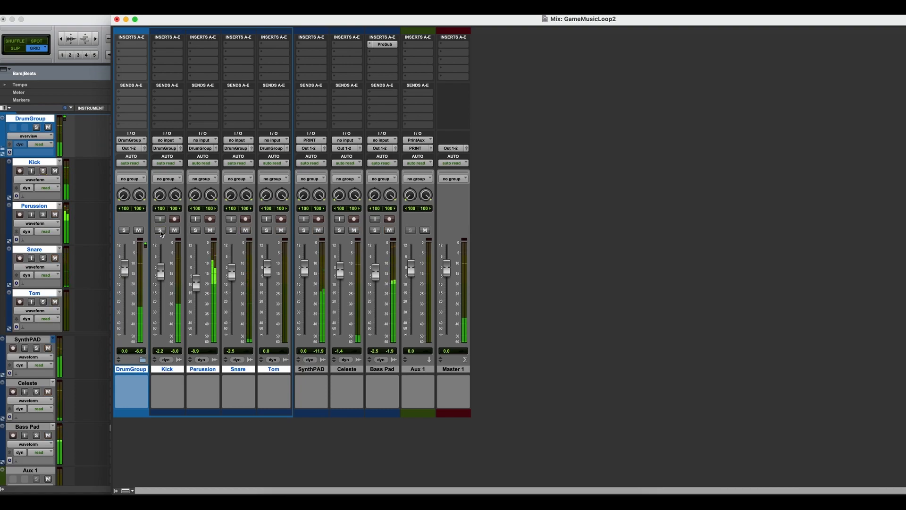
# - Rebalance the drums with Kick at -3.0 dB, Perussion at -1.4 dB, Snare at -9.1 dB and DrumGroup at -2.7 dB
pyautogui.moveTo(160, 272); pyautogui.dragTo(197, 272)
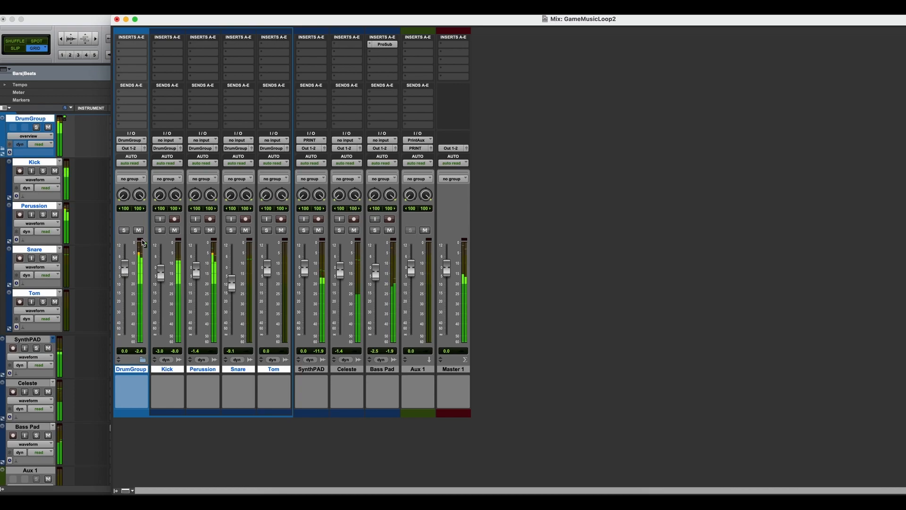
pyautogui.moveTo(118, 272)
pyautogui.mouseDown()
pyautogui.moveTo(124, 319)
pyautogui.moveTo(125, 274)
pyautogui.mouseUp()
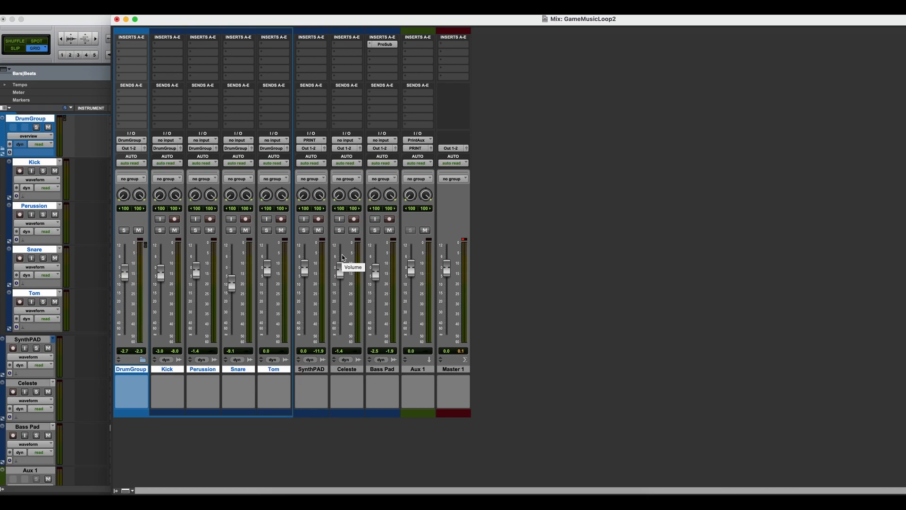
pyautogui.click(462, 239)
# - Insert a multichannel EQ3 7-Band plug-in in the first insert slot of the Kick track
pyautogui.click(121, 47)
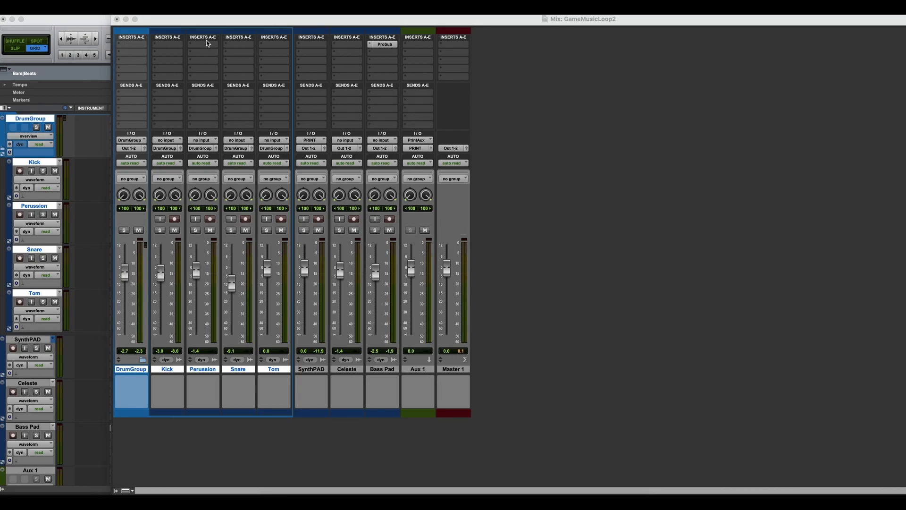
pyautogui.moveTo(216, 20); pyautogui.dragTo(202, 21)
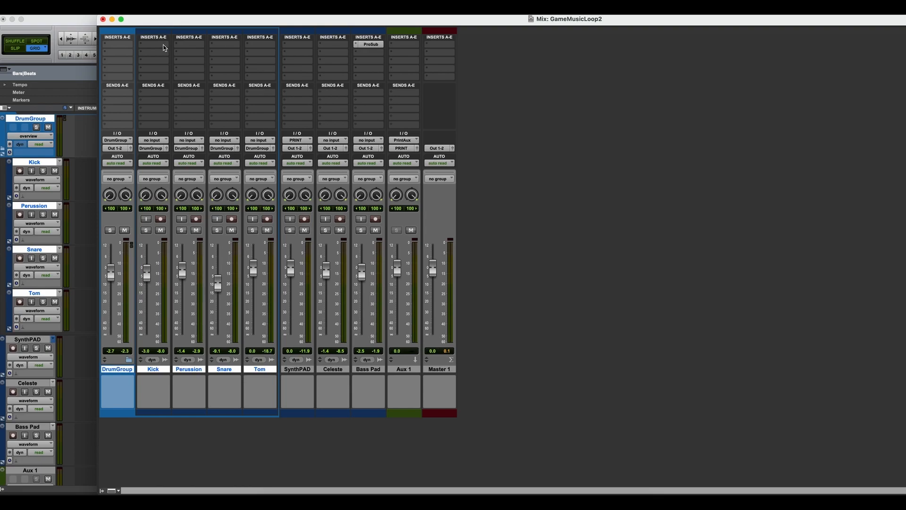
pyautogui.click(161, 46)
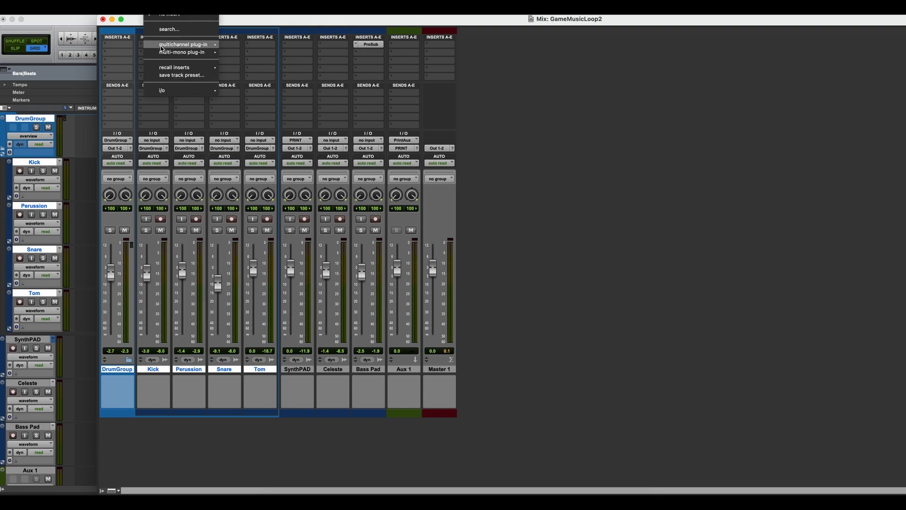
pyautogui.moveTo(184, 44)
pyautogui.moveTo(246, 47)
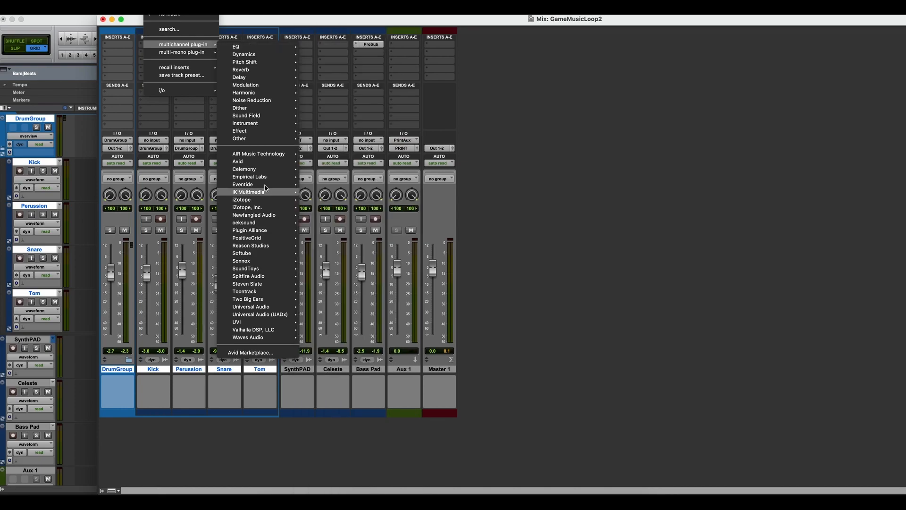
pyautogui.moveTo(258, 162)
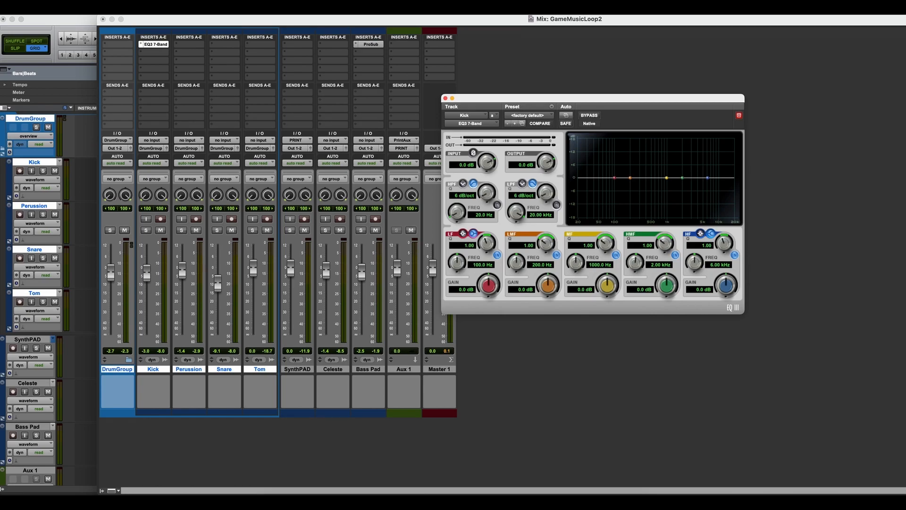
# - Insert a stereo EQ3 7-Band plug-in in the first insert slot of the DrumGroup folder track
pyautogui.click(114, 45)
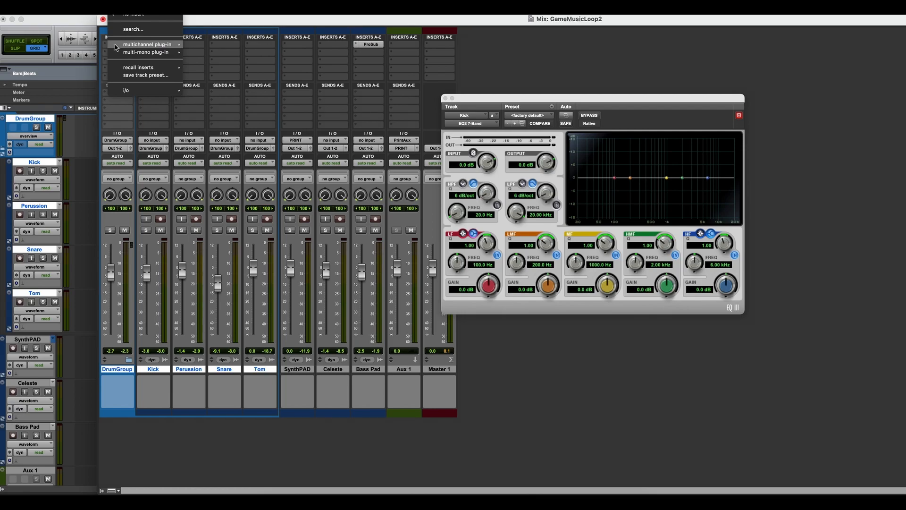
pyautogui.moveTo(115, 45)
pyautogui.moveTo(225, 48)
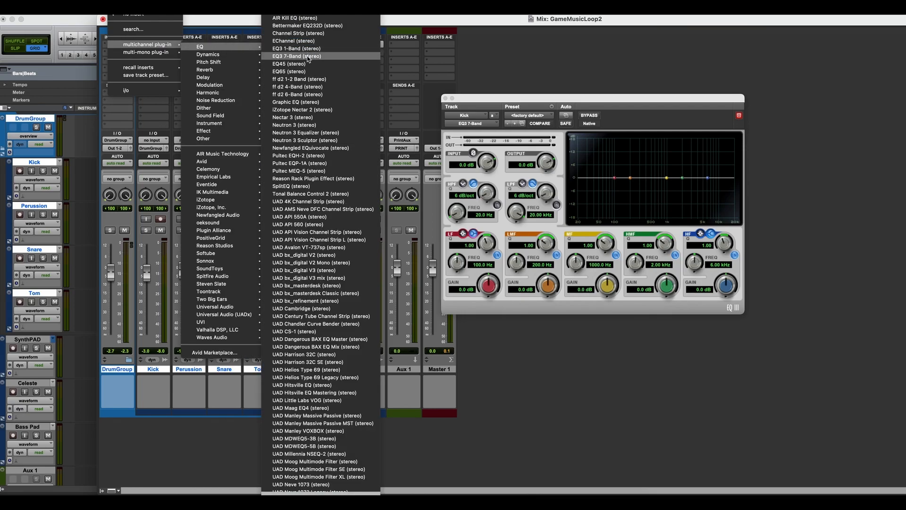
pyautogui.click(307, 56)
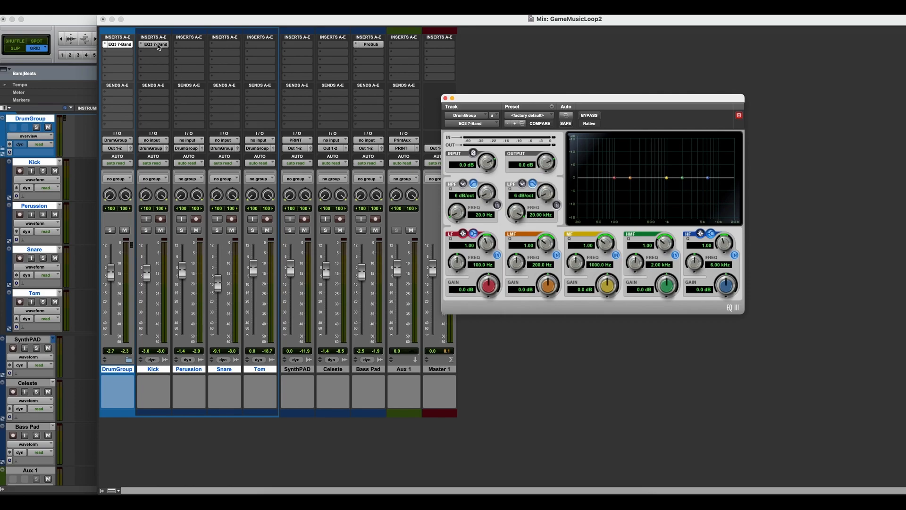
# - Play the Kick soloed and, in its EQ, cut the LF band to -12.0 dB and boost LMF 5.2 dB at 108.1 Hz
pyautogui.click(157, 44)
pyautogui.moveTo(524, 98); pyautogui.dragTo(457, 94)
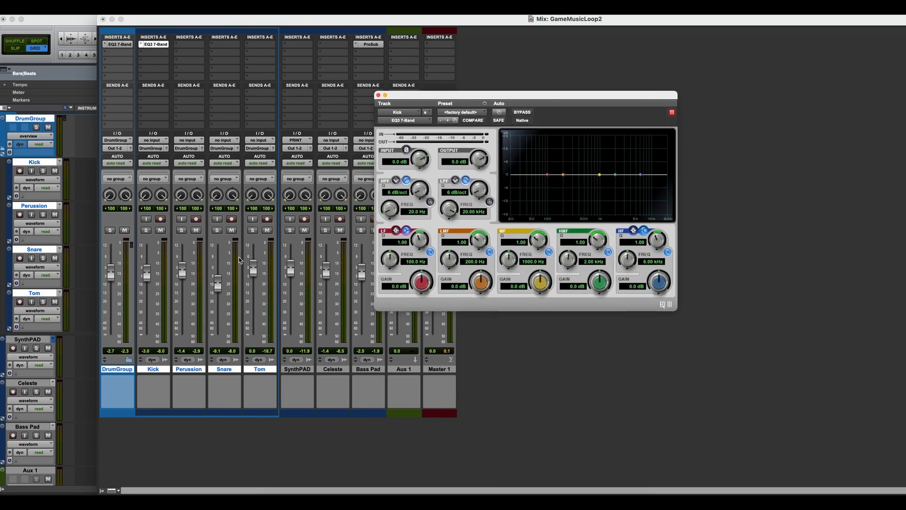
pyautogui.click(146, 230)
pyautogui.press('space')
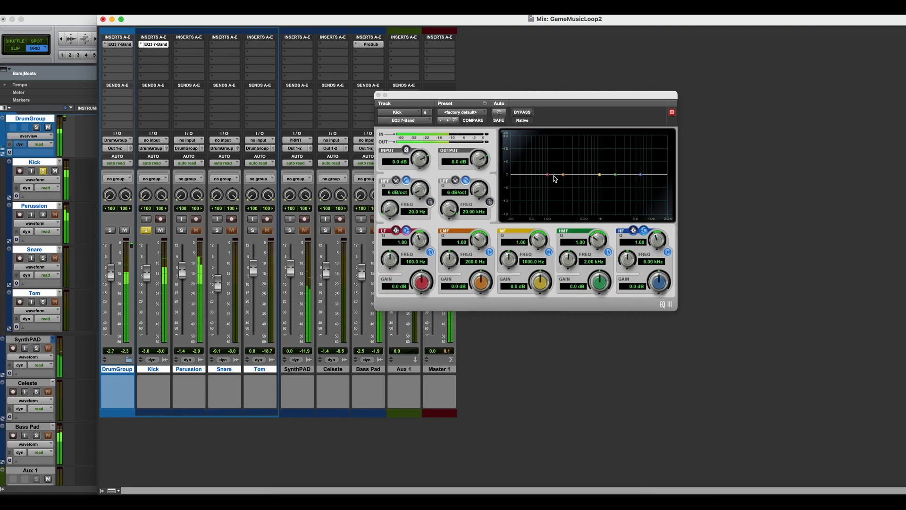
pyautogui.moveTo(562, 176); pyautogui.dragTo(523, 200)
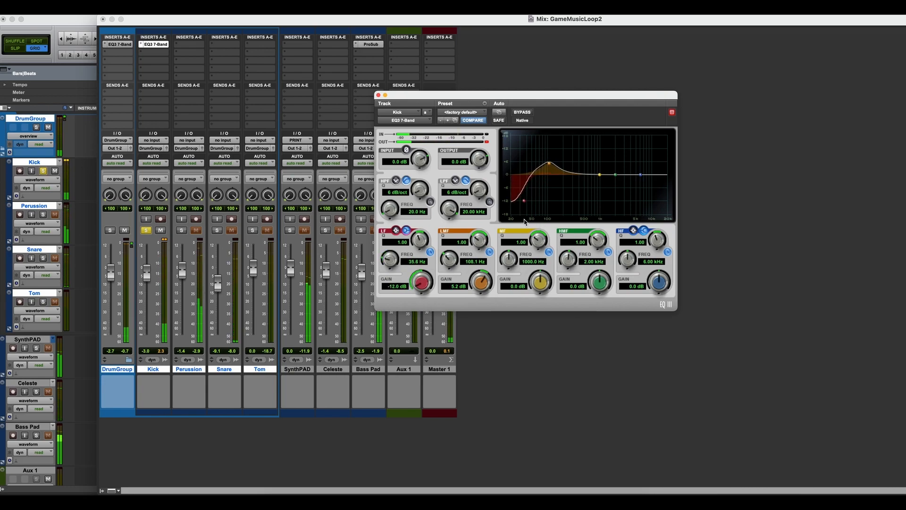
# - In the DrumGroup EQ, boost the HMF band by 11.6 dB at about 5.08 kHz
pyautogui.click(119, 44)
pyautogui.moveTo(615, 175); pyautogui.dragTo(641, 152)
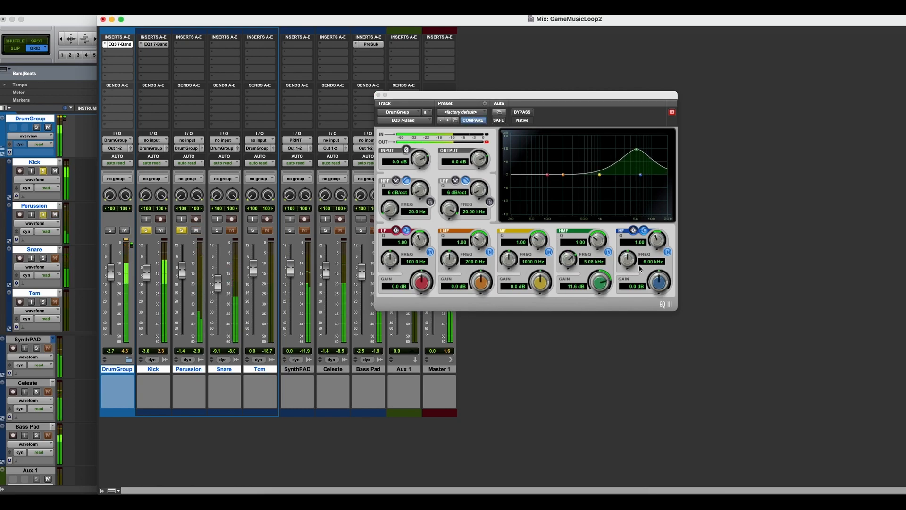
# - In the DrumGroup EQ, enable the low-pass filter and lower its frequency to about 668 Hz
pyautogui.click(489, 201)
pyautogui.moveTo(449, 209); pyautogui.dragTo(430, 246)
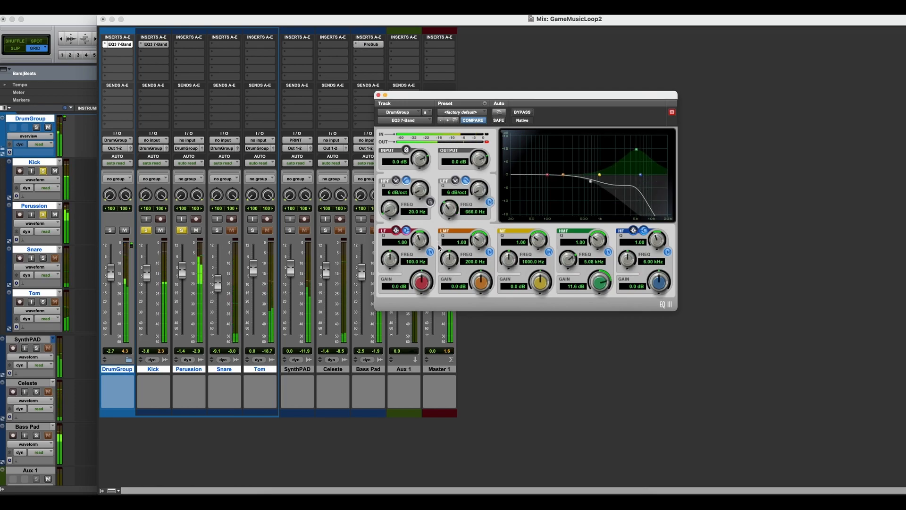
# - Add the Snare and Tom to the soloed tracks and toggle the DrumGroup EQ's bypass to compare the sound
pyautogui.click(217, 230)
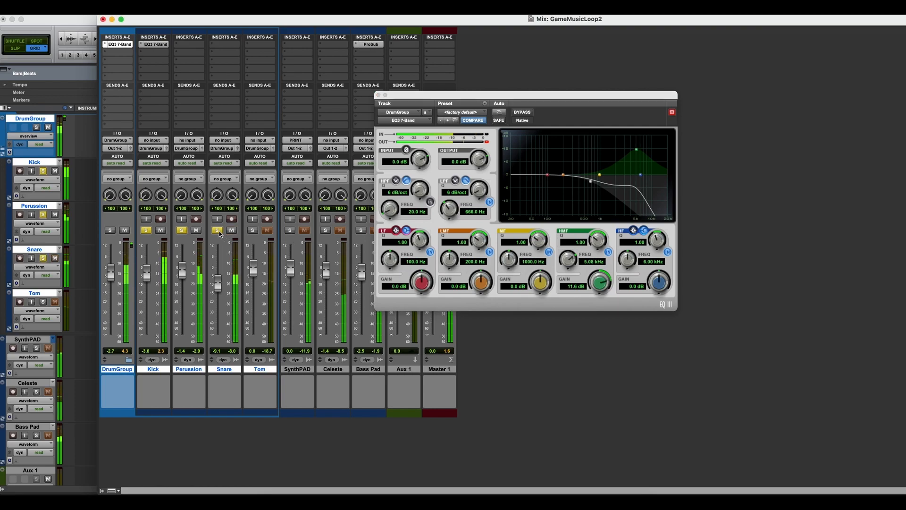
pyautogui.click(252, 229)
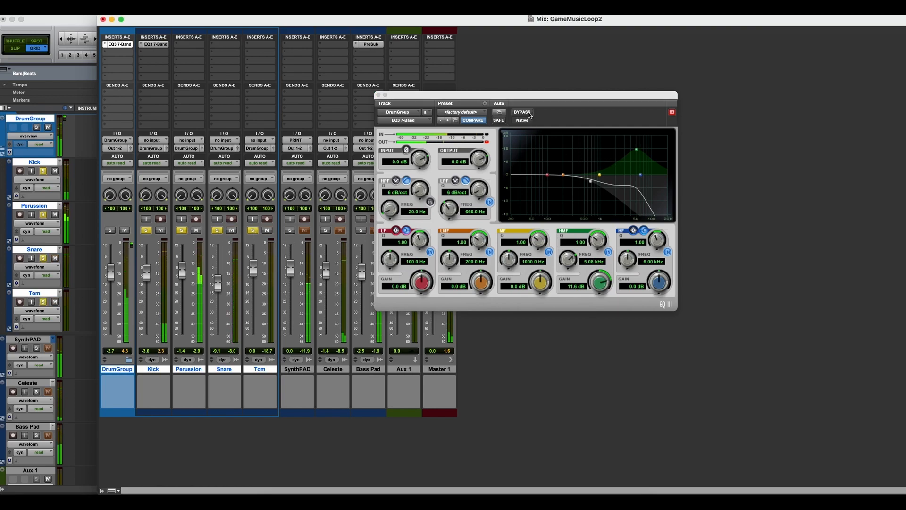
pyautogui.click(522, 113)
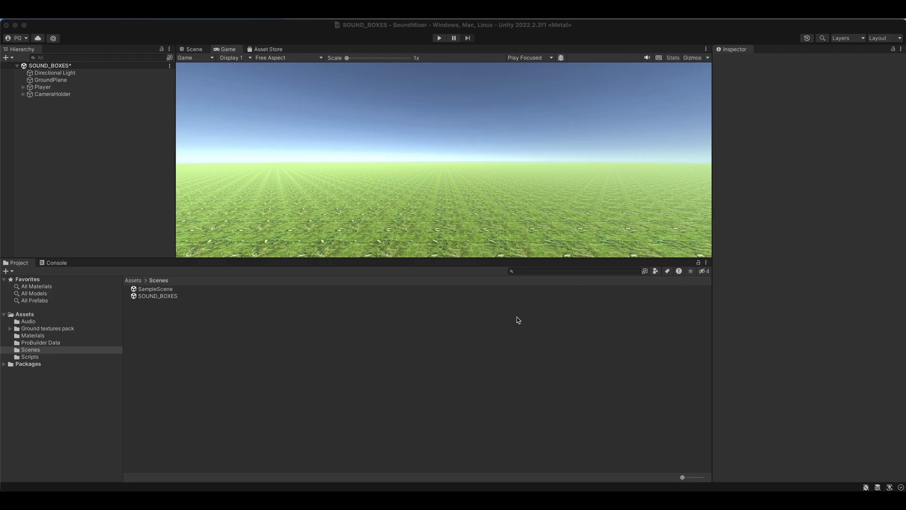
# - Switch to the SOUND_BOXES scene in Unity and open the Audio Mixer window
pyautogui.press('super+Tab')
pyautogui.click(304, 266)
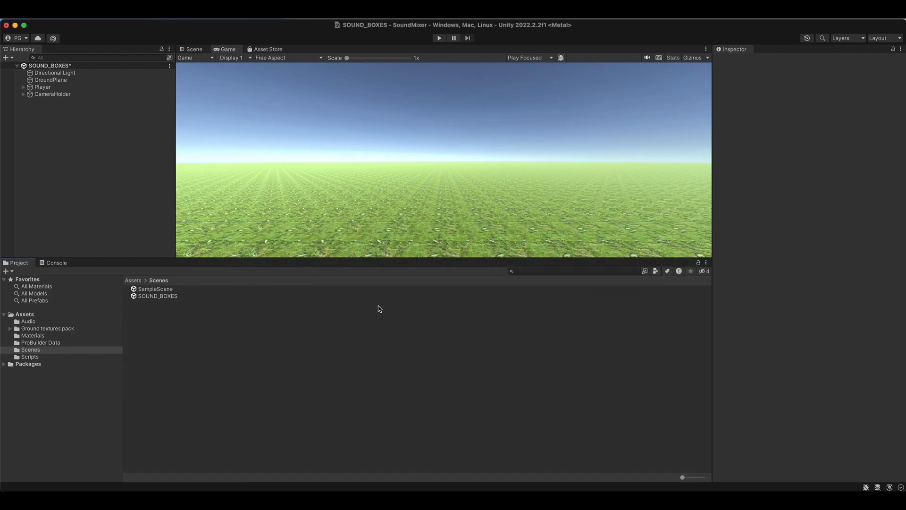
pyautogui.click(263, 8)
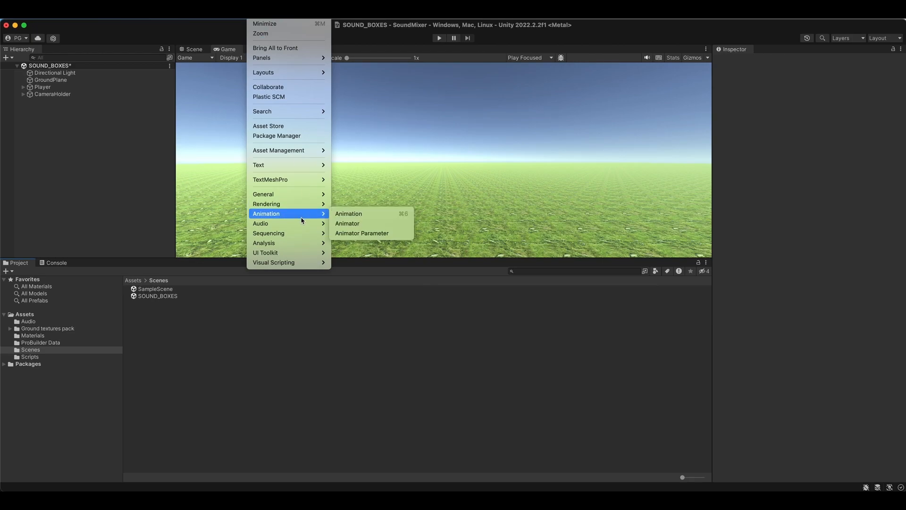
pyautogui.moveTo(302, 223)
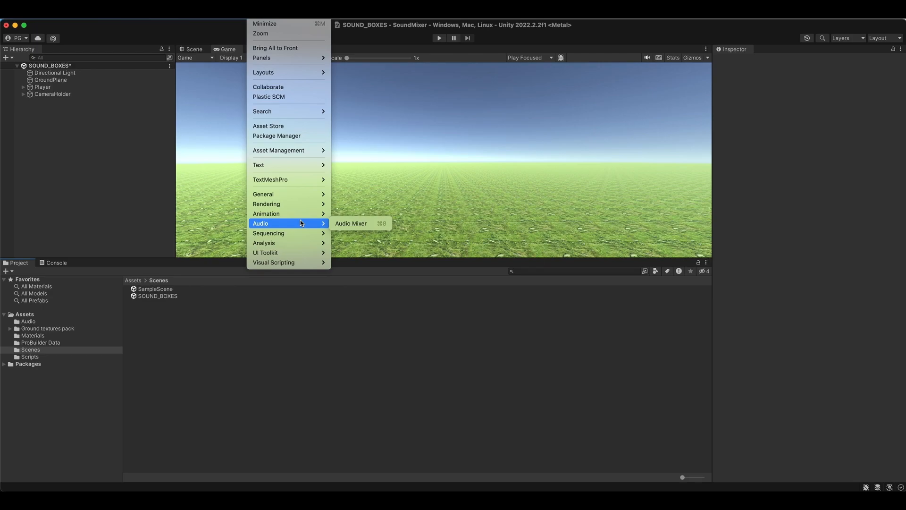
pyautogui.click(369, 223)
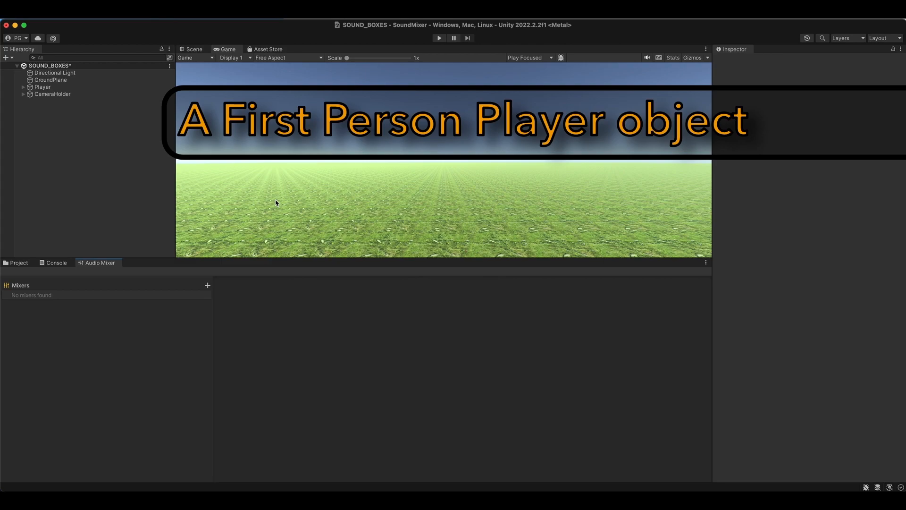
# - Run the scene in Play mode to test walking and jumping with the first-person player, and stop it
pyautogui.click(440, 39)
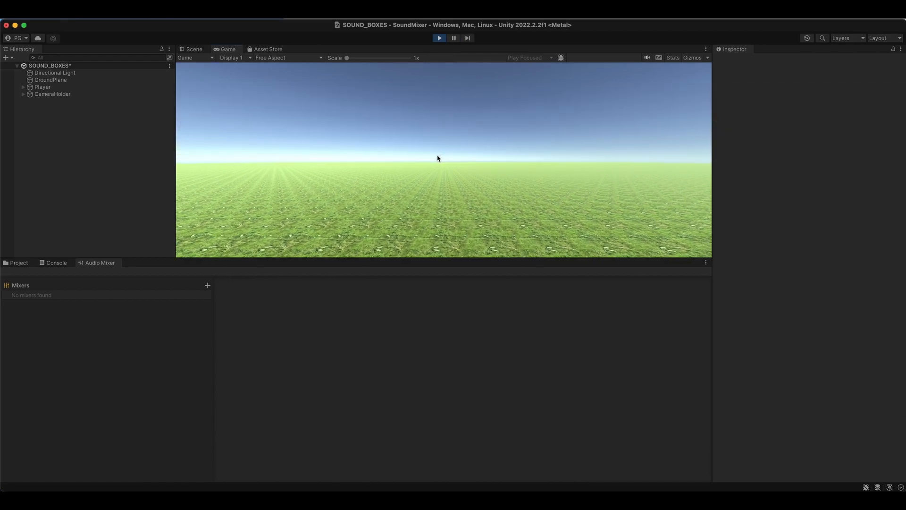
pyautogui.press('w')
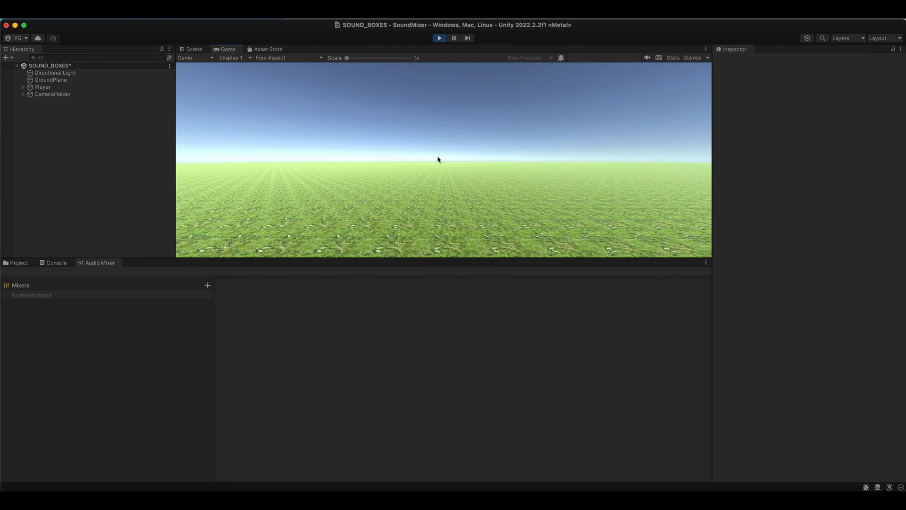
pyautogui.press('w')
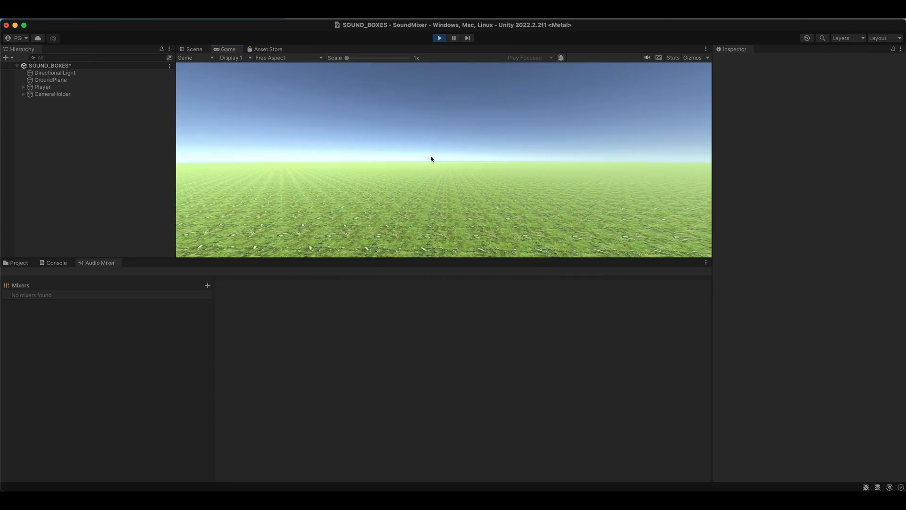
pyautogui.press('space')
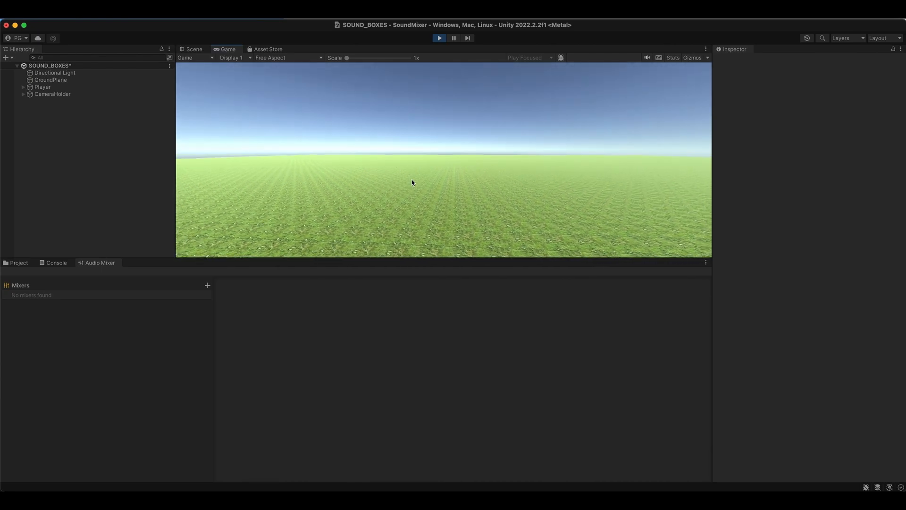
pyautogui.press('space')
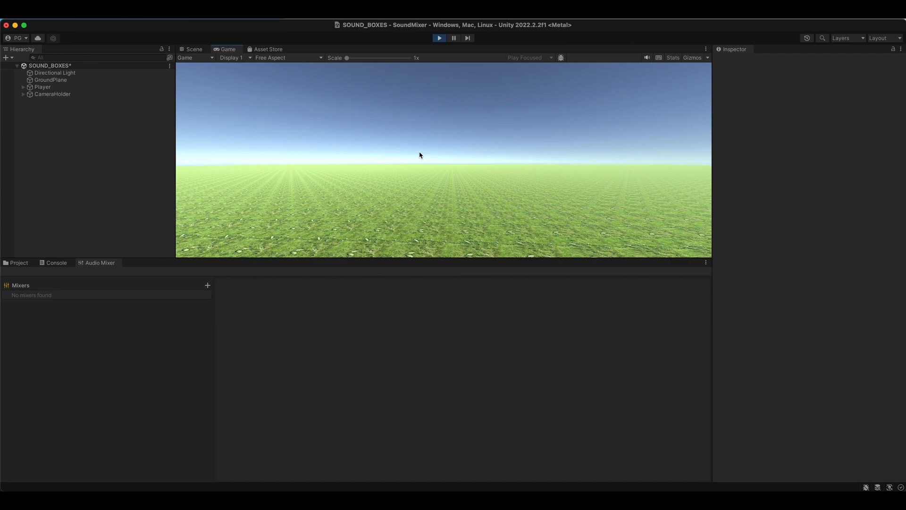
pyautogui.click(439, 38)
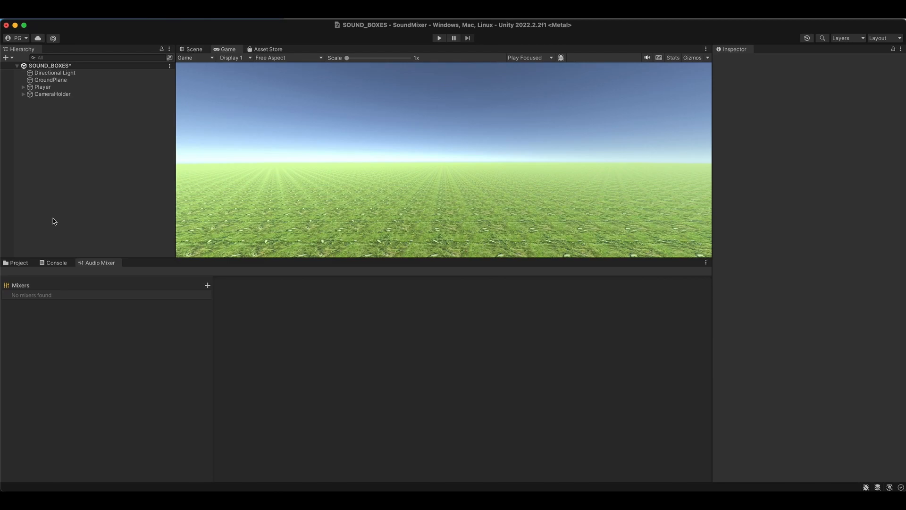
# - Open the project's Audio folder and preview the clips 75BPM_4_4_BrightArpLoop_03 and 75BPM_4_4_CelesteLoop_01
pyautogui.click(19, 262)
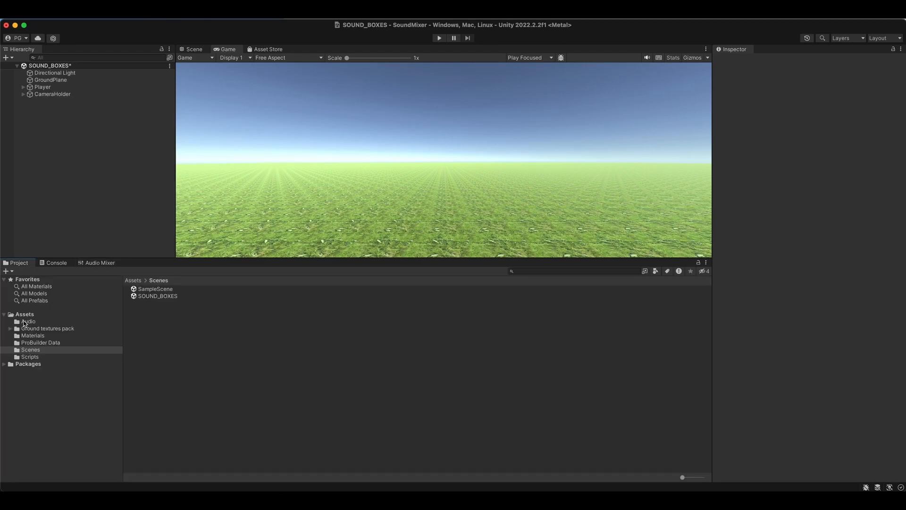
pyautogui.click(21, 321)
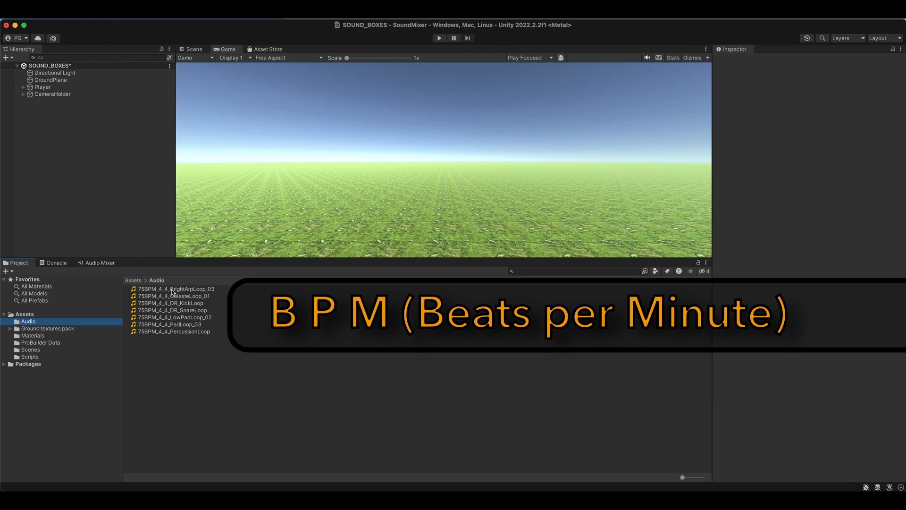
pyautogui.click(173, 289)
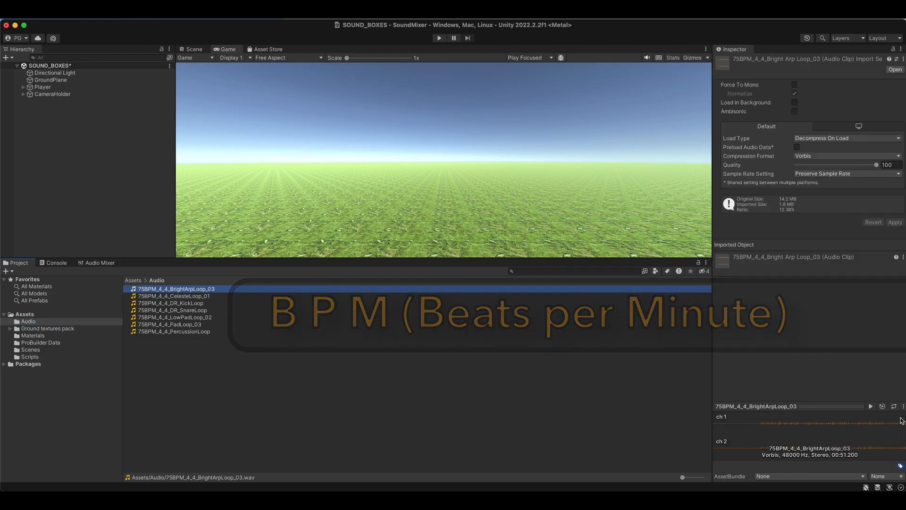
pyautogui.click(871, 406)
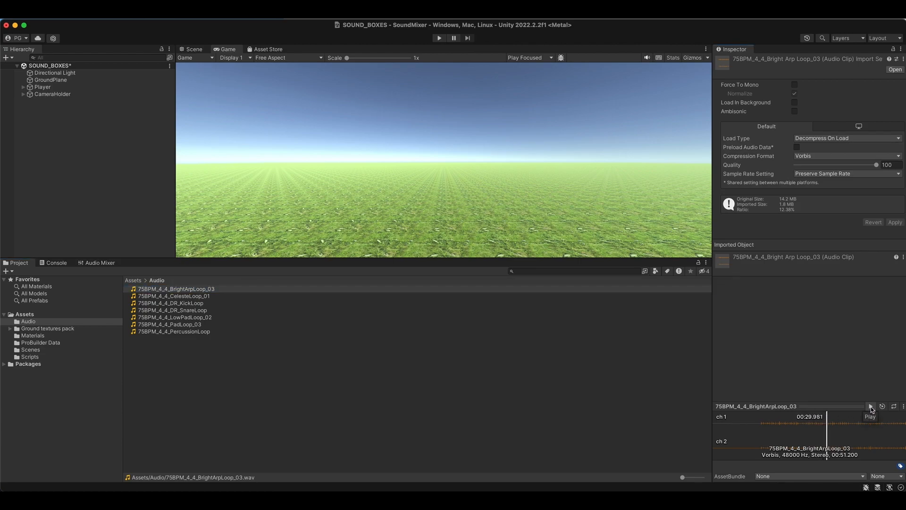
pyautogui.click(871, 406)
pyautogui.click(164, 296)
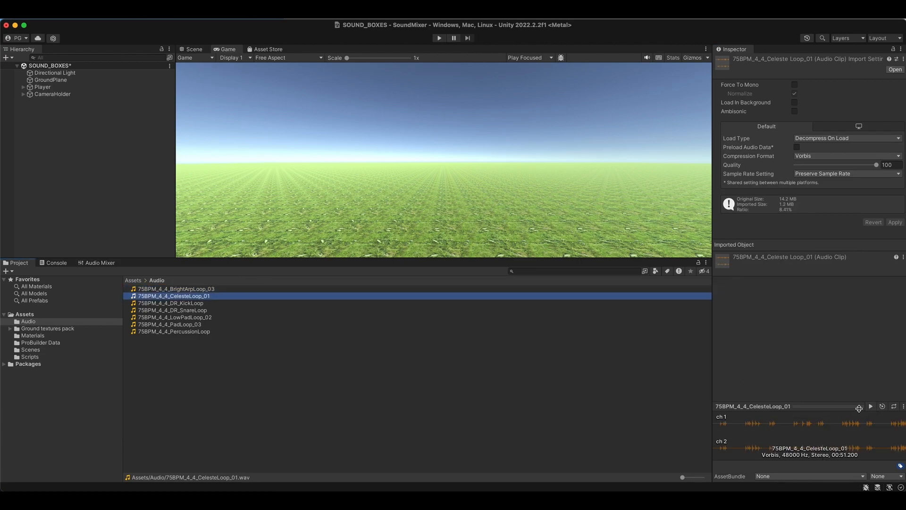
pyautogui.click(871, 407)
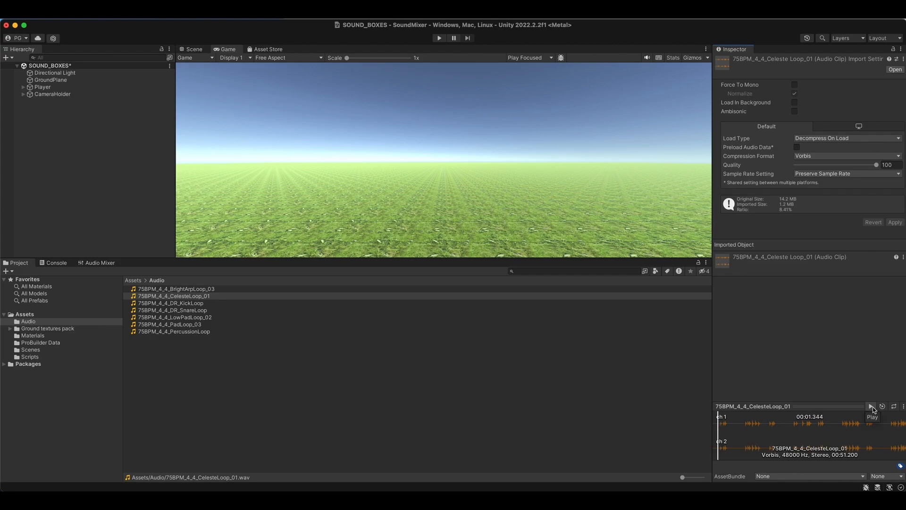
pyautogui.click(871, 406)
# - Create an Audio Source object in the scene and name it MusicPad
pyautogui.rightClick(35, 112)
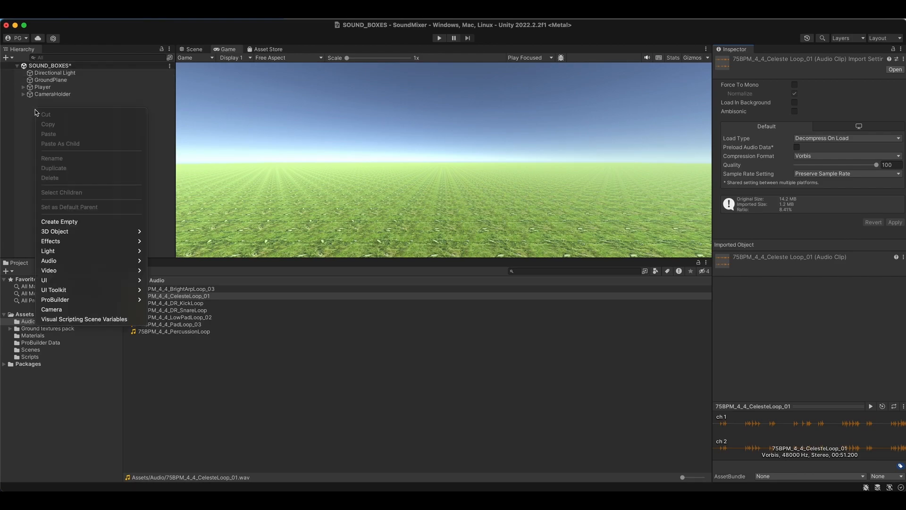
pyautogui.moveTo(87, 260)
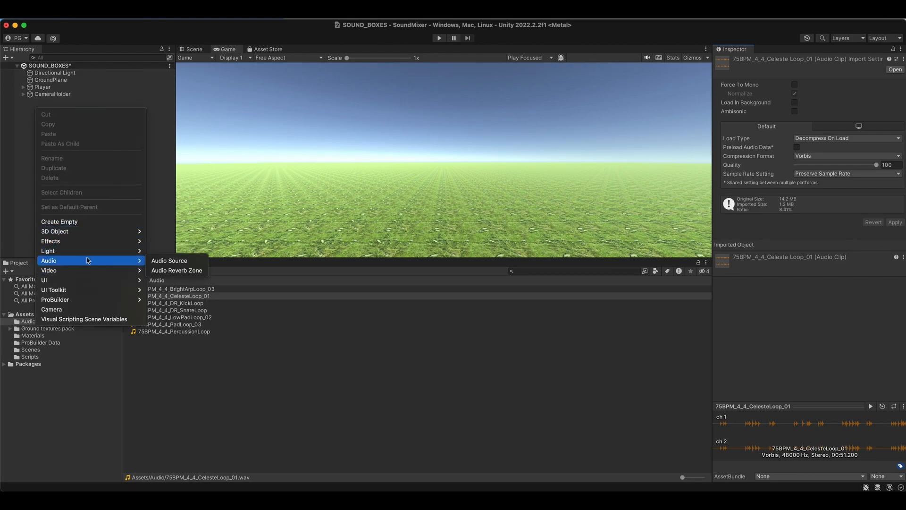
pyautogui.click(175, 264)
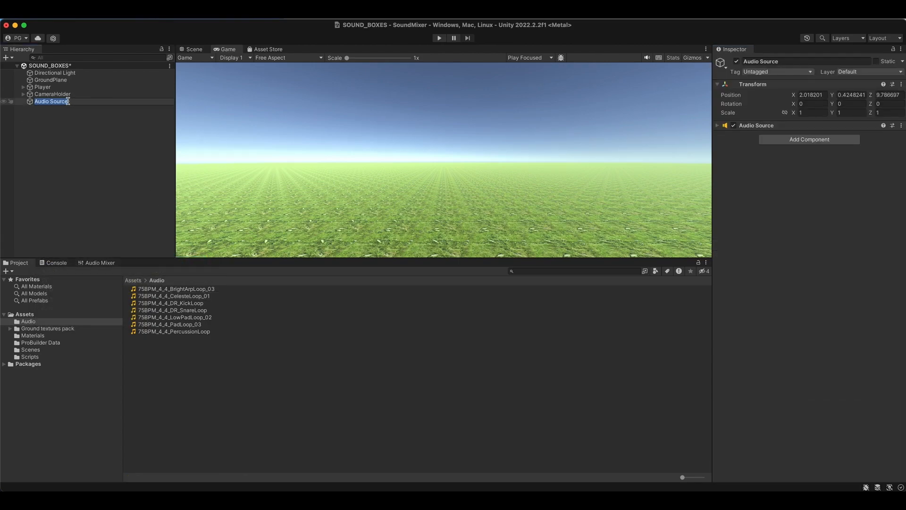
pyautogui.write('MusicPad')
pyautogui.press('Return')
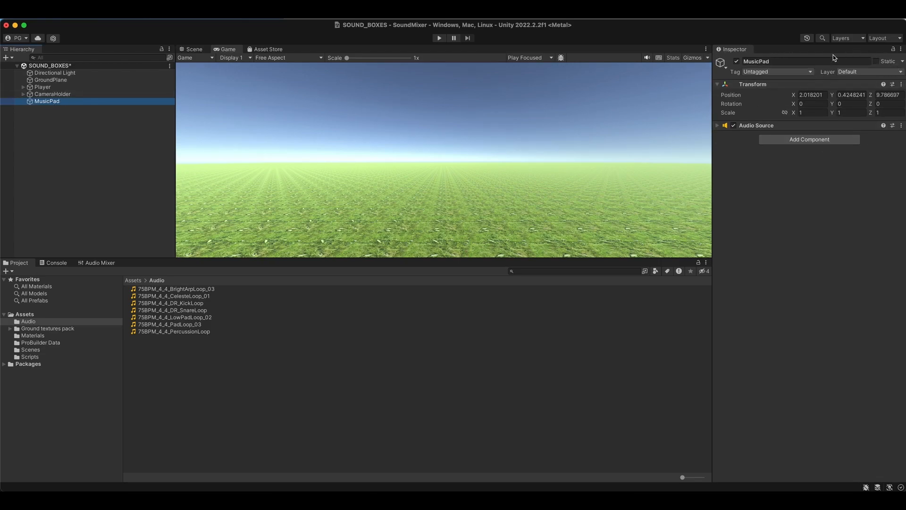
# - Set MusicPad's position to X 0, Y 0, Z 0 and frame the object in the Scene view
pyautogui.click(812, 95)
pyautogui.write('0')
pyautogui.press('Tab')
pyautogui.write('0')
pyautogui.press('Tab')
pyautogui.write('0')
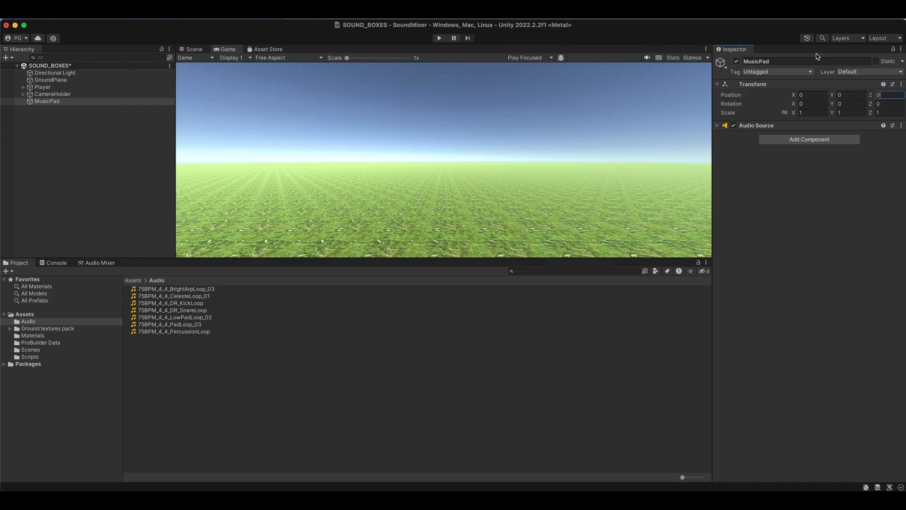
pyautogui.click(192, 49)
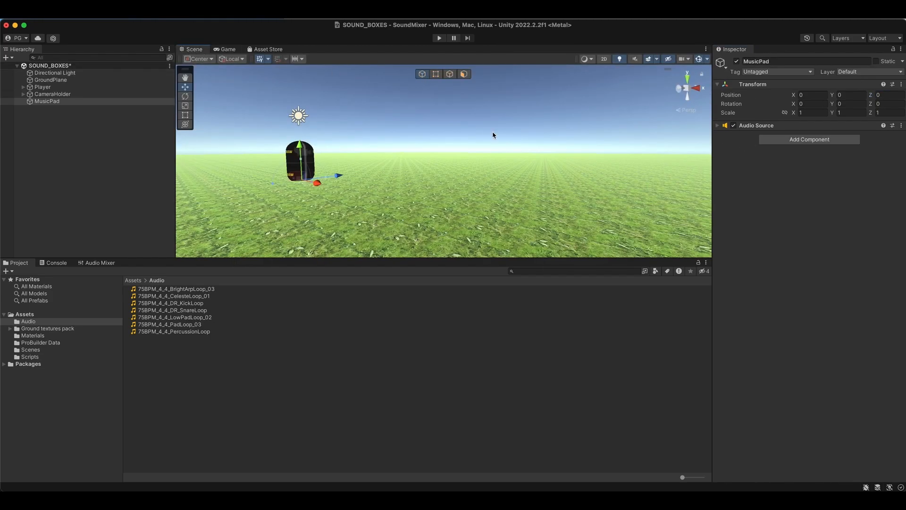
pyautogui.doubleClick(50, 102)
pyautogui.scroll(10, 455, 139)
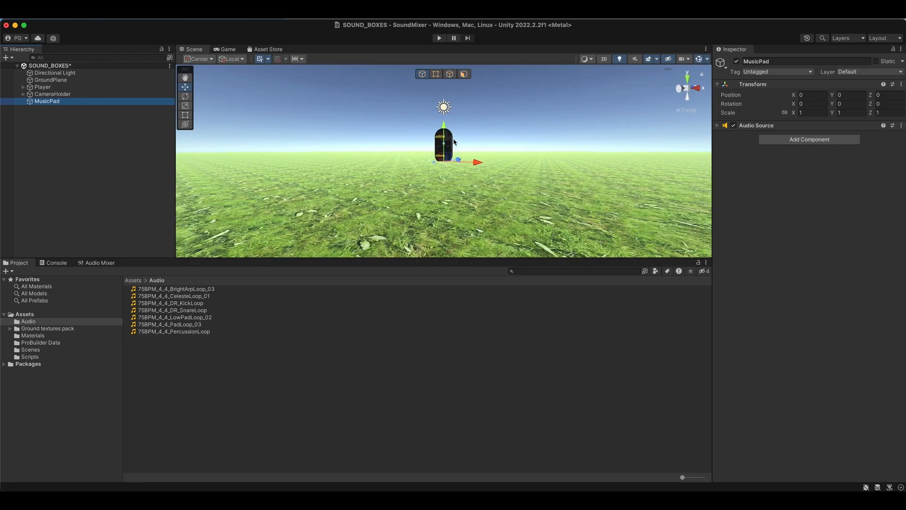
pyautogui.scroll(10, 451, 141)
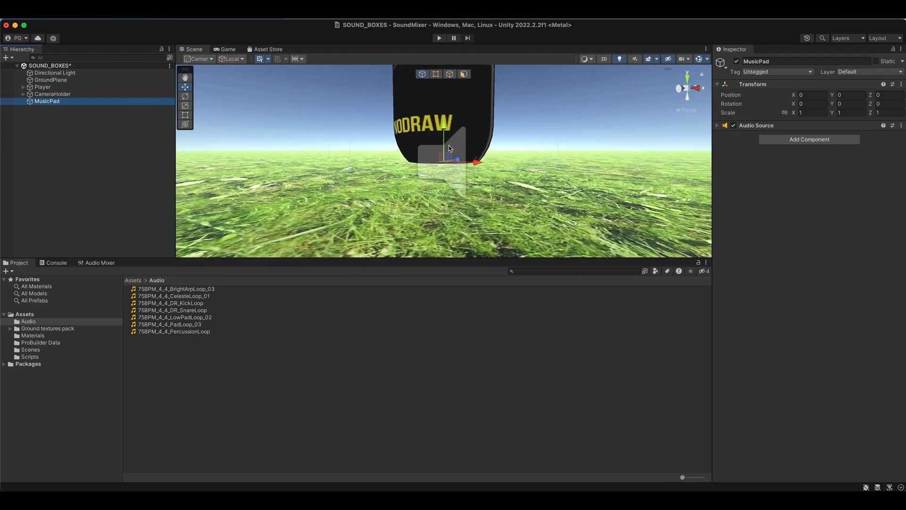
pyautogui.scroll(-8, 445, 157)
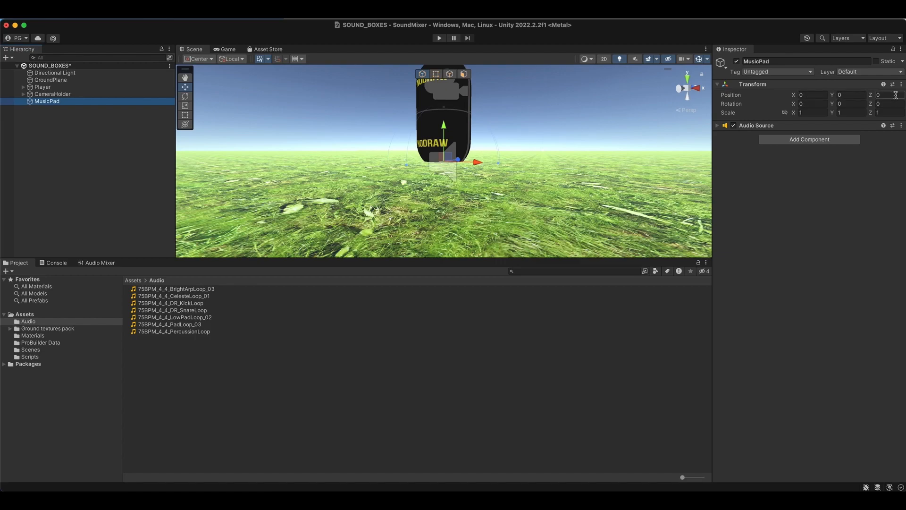
# - Expand MusicPad's Audio Source component and enable Loop
pyautogui.click(718, 126)
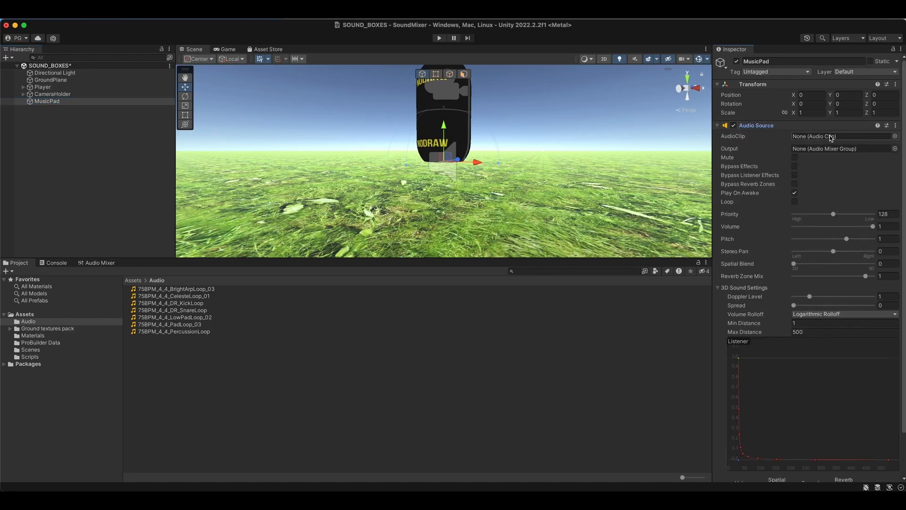
pyautogui.click(795, 203)
# - Preview the clip 75BPM_4_4_PadLoop_03 and assign it as the AudioClip of MusicPad's Audio Source
pyautogui.click(154, 325)
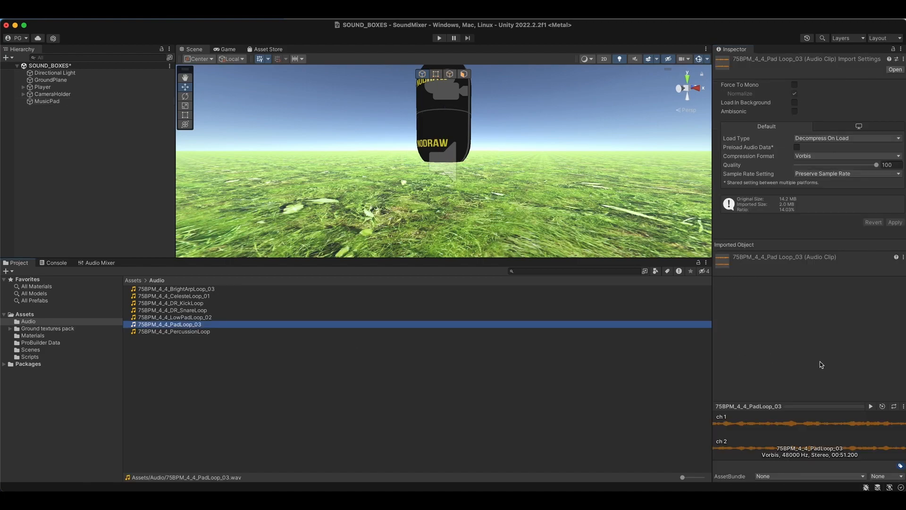
pyautogui.click(871, 406)
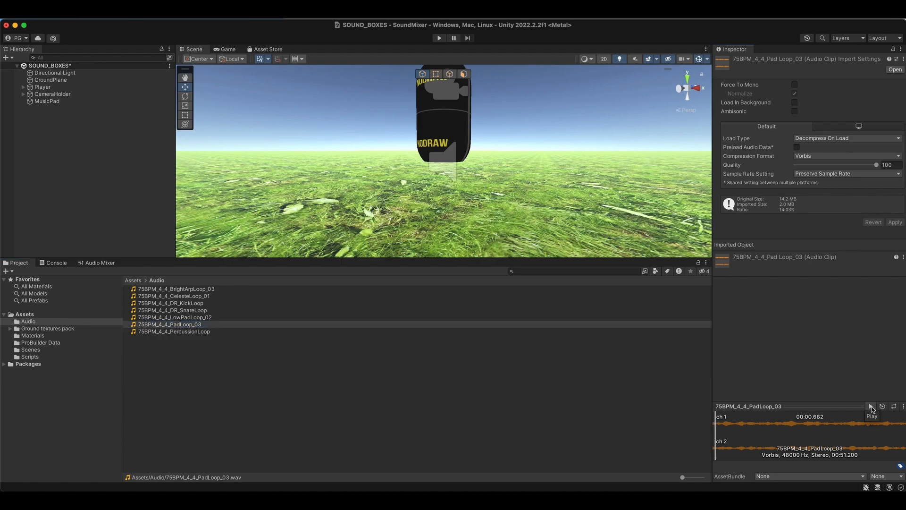
pyautogui.click(30, 102)
pyautogui.moveTo(142, 326); pyautogui.dragTo(809, 141)
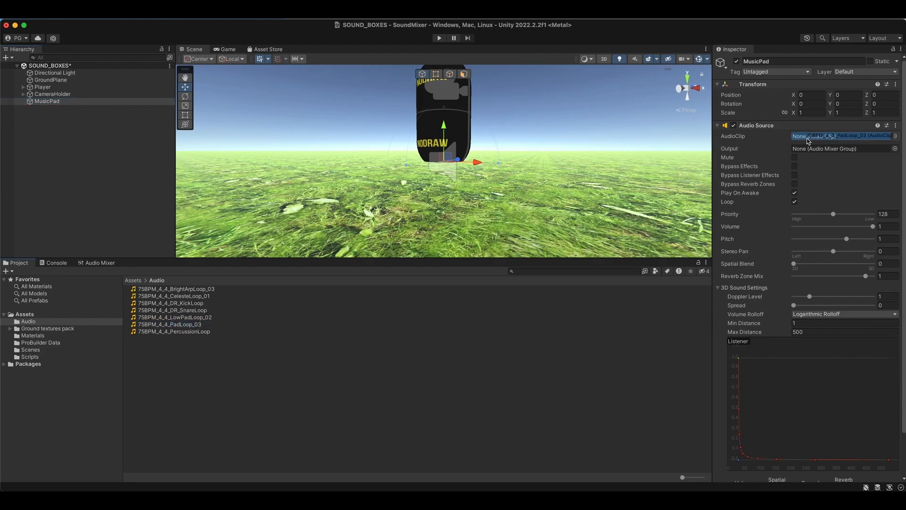
pyautogui.moveTo(808, 141); pyautogui.dragTo(808, 141)
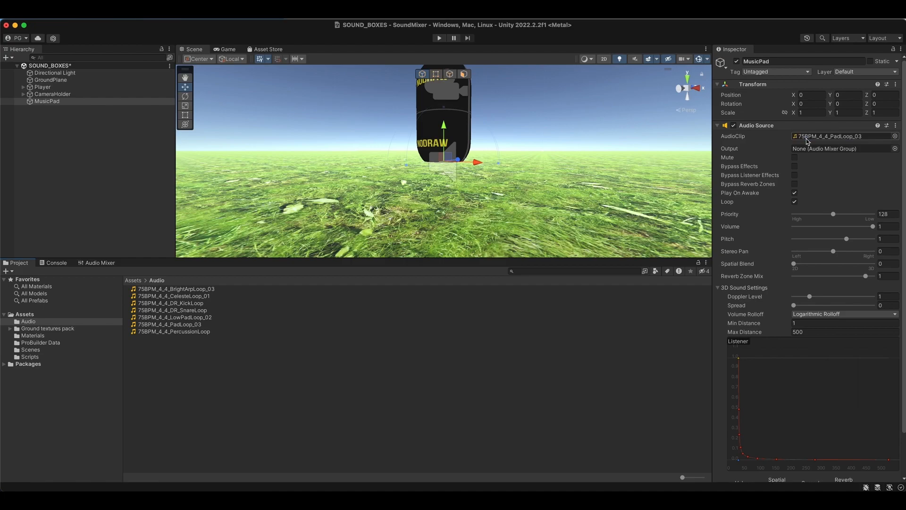
# - Review the clips available for MusicPad's AudioClip, keep the current one, and listen to the scene in Play mode
pyautogui.click(894, 137)
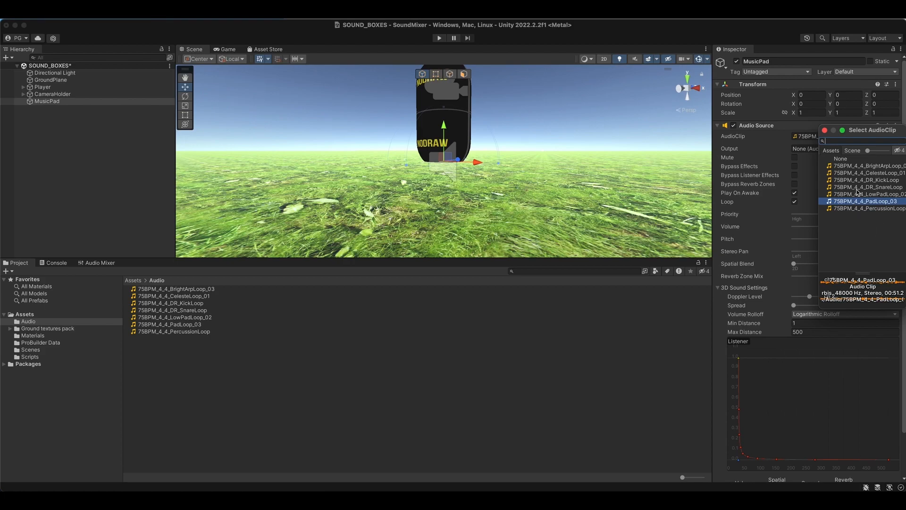
pyautogui.click(824, 130)
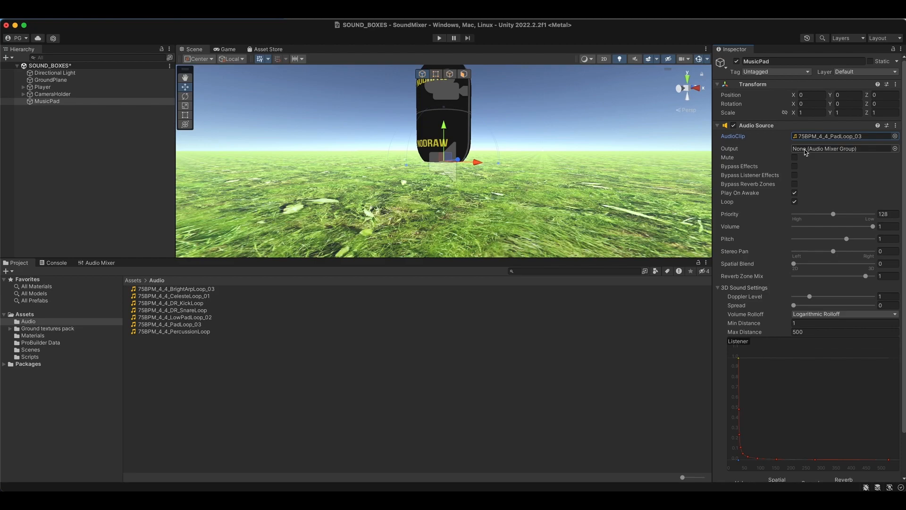
pyautogui.click(440, 38)
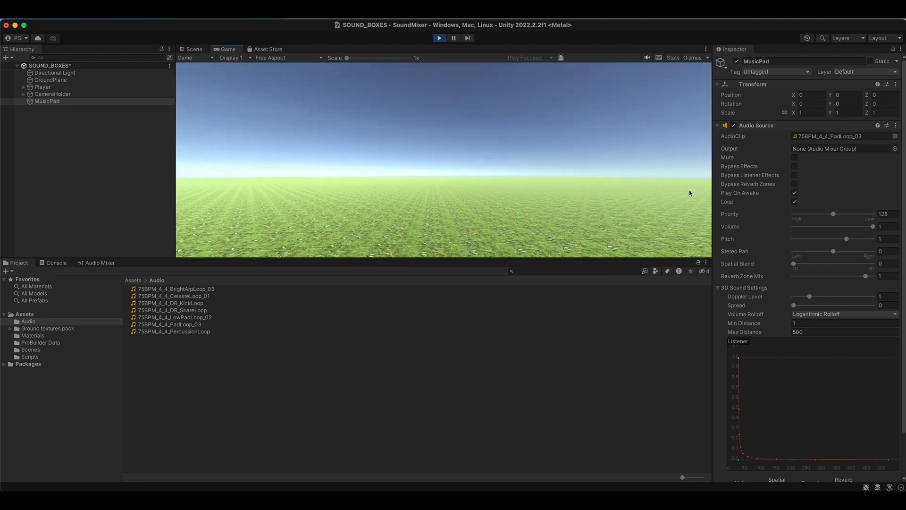
pyautogui.click(438, 38)
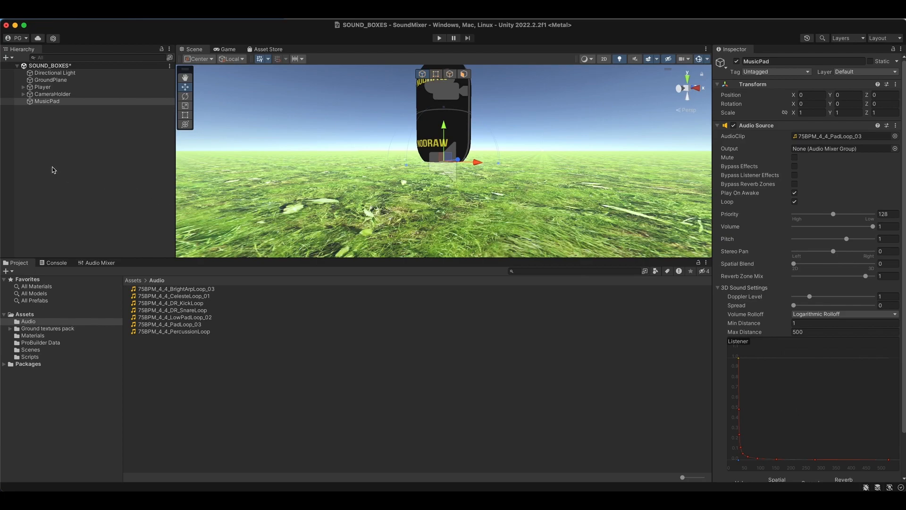
# - Create a second Audio Source object in the scene and name it LowPad
pyautogui.rightClick(48, 123)
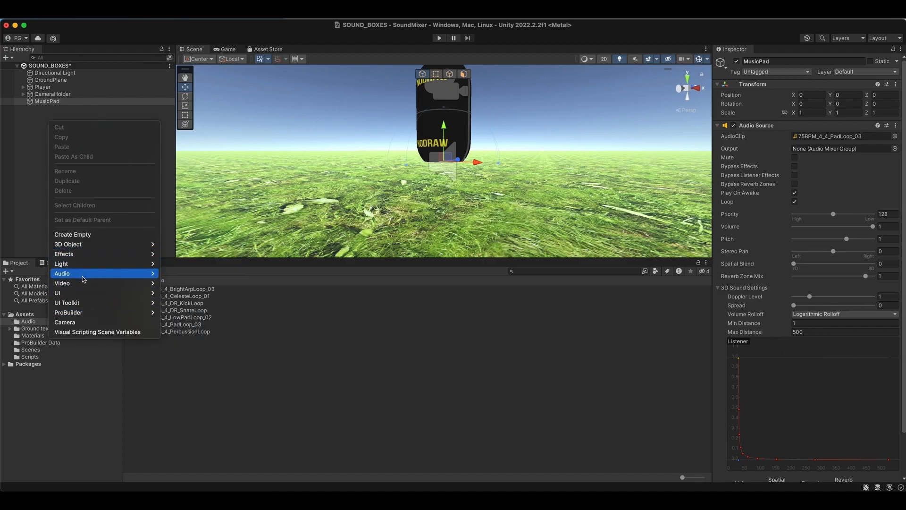
pyautogui.moveTo(83, 279)
pyautogui.click(208, 271)
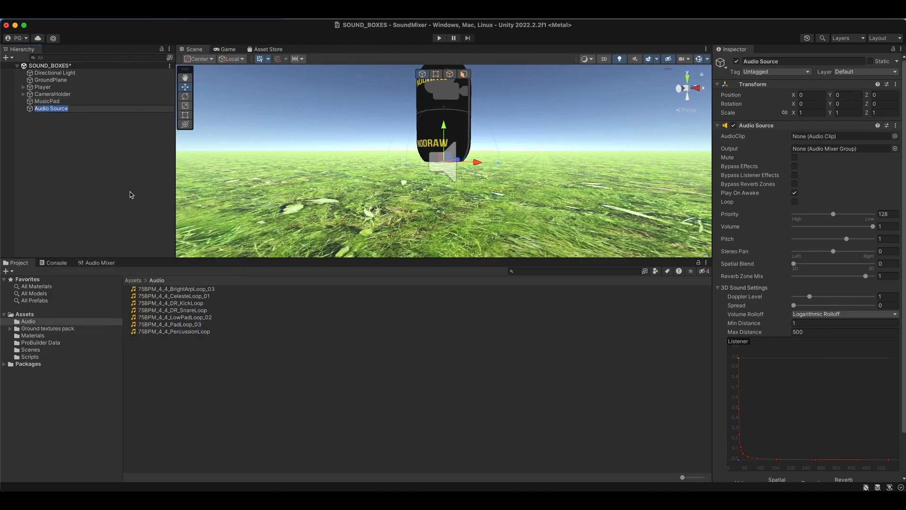
pyautogui.write('LowPad')
pyautogui.press('Return')
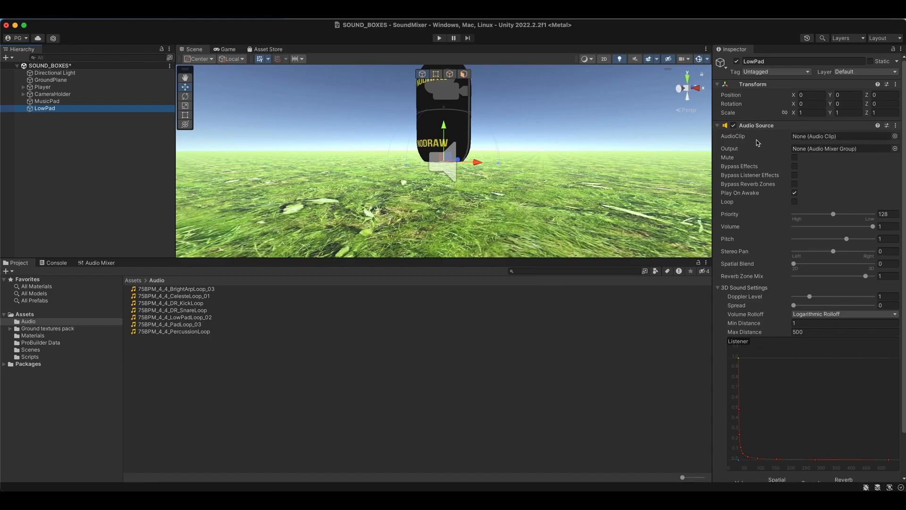
# - Assign 75BPM_4_4_LowPadLoop_02 as LowPad's AudioClip and test both pads together in Play mode
pyautogui.moveTo(140, 317); pyautogui.dragTo(829, 140)
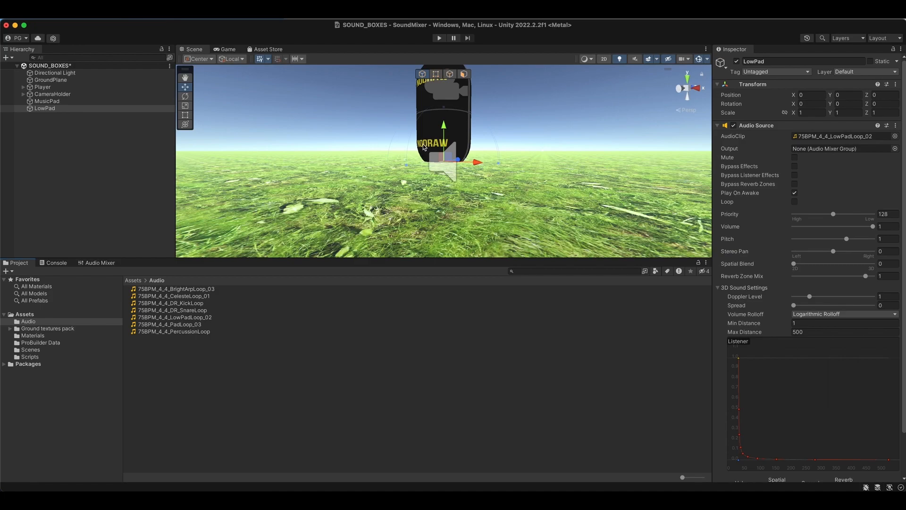
pyautogui.click(439, 38)
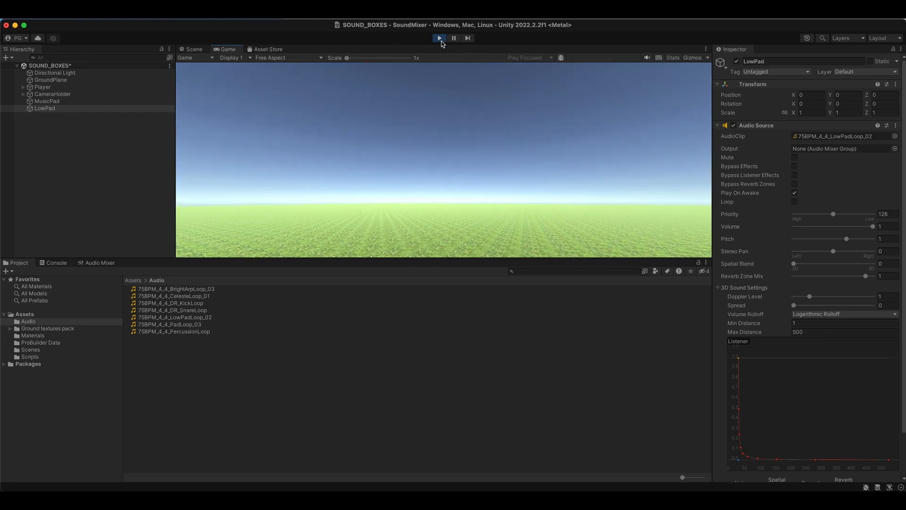
pyautogui.click(440, 38)
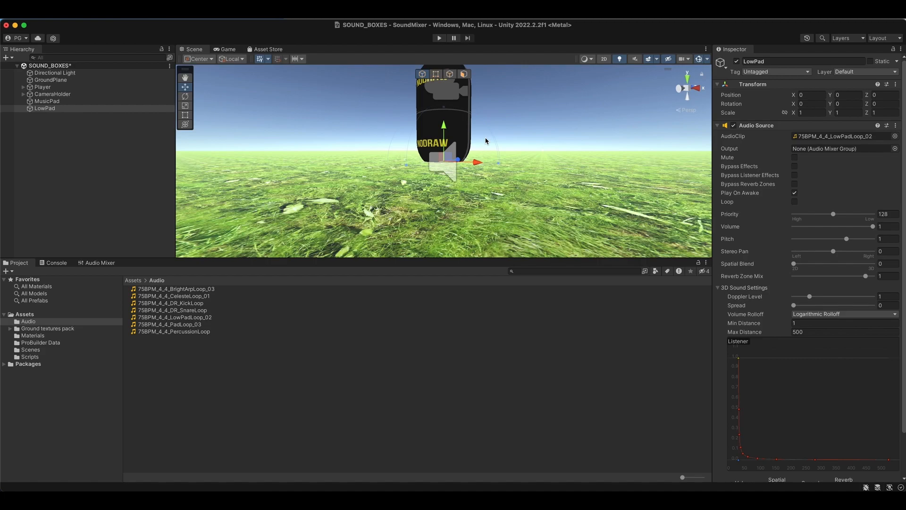
# - Show the Audio Mixer and create a new mixer named Main
pyautogui.click(97, 263)
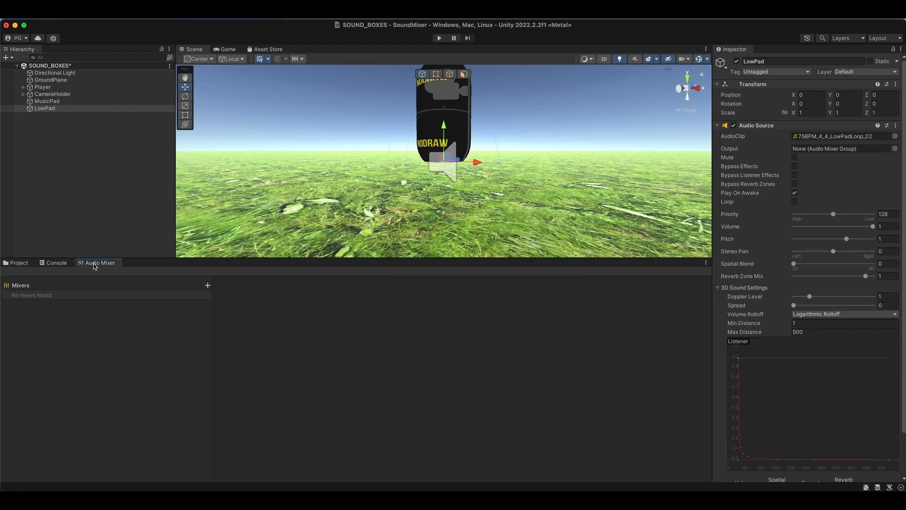
pyautogui.click(262, 14)
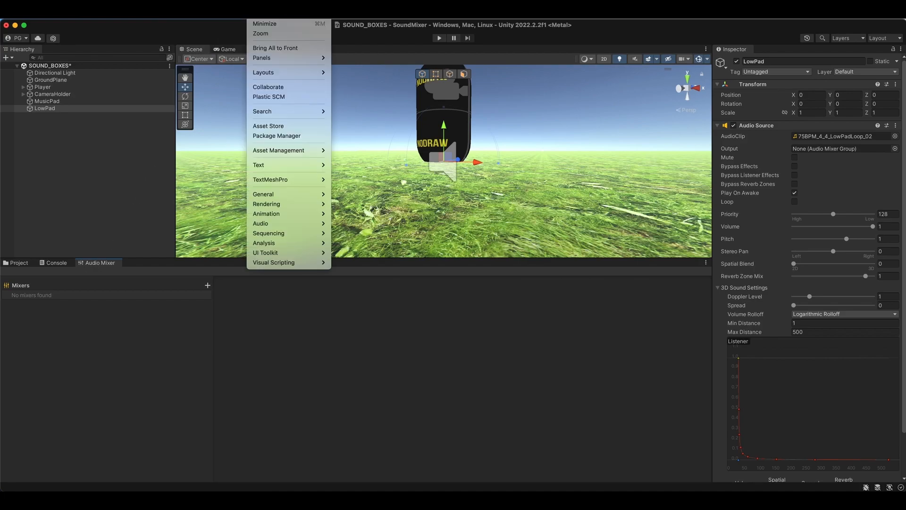
pyautogui.moveTo(302, 223)
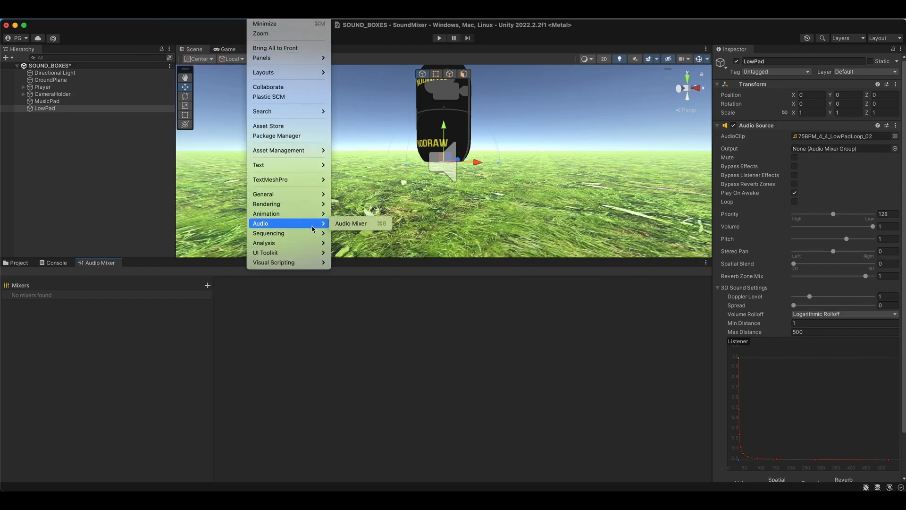
pyautogui.click(350, 223)
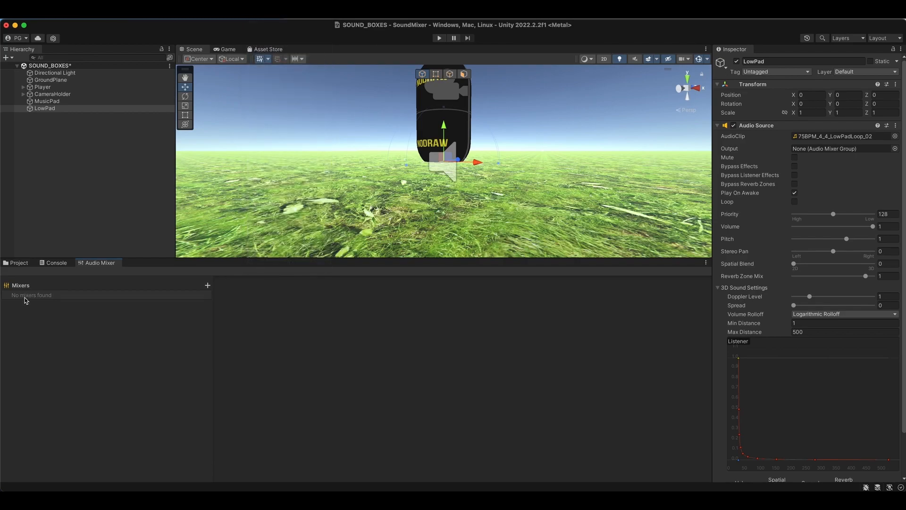
pyautogui.moveTo(16, 286)
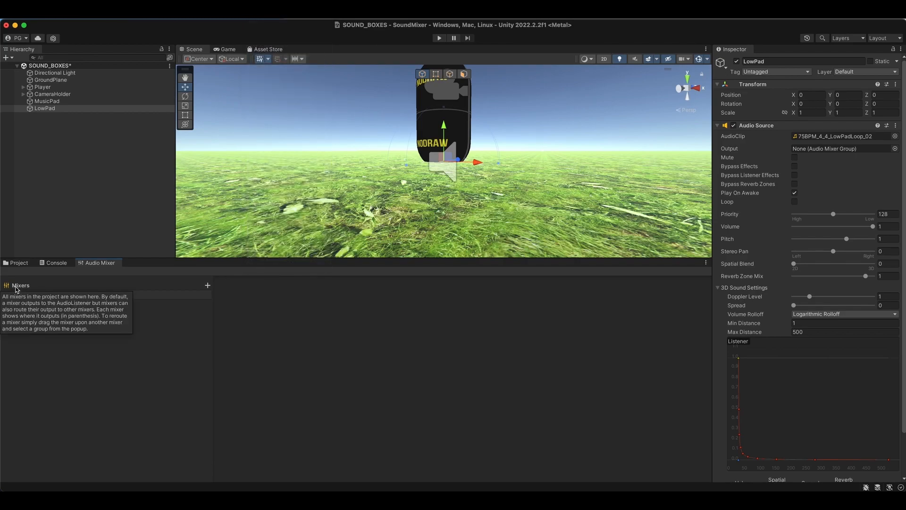
pyautogui.click(208, 285)
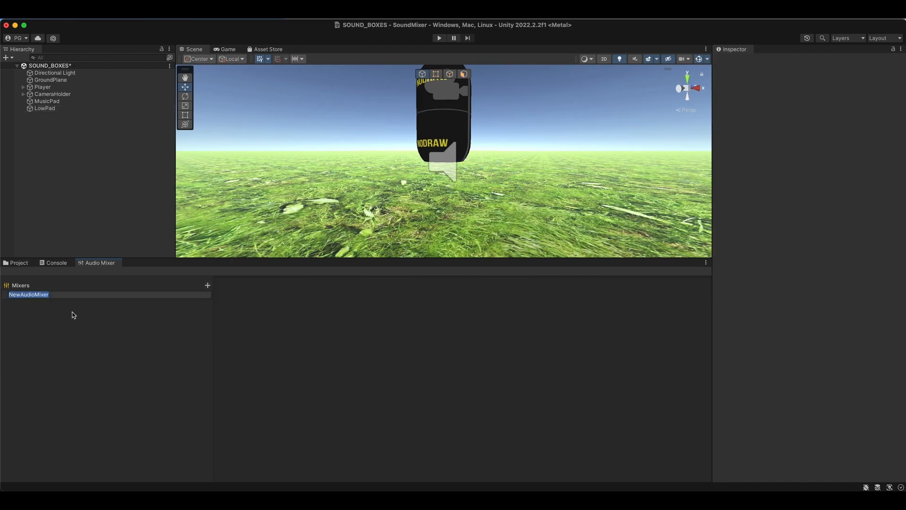
pyautogui.write('Main')
pyautogui.press('Return')
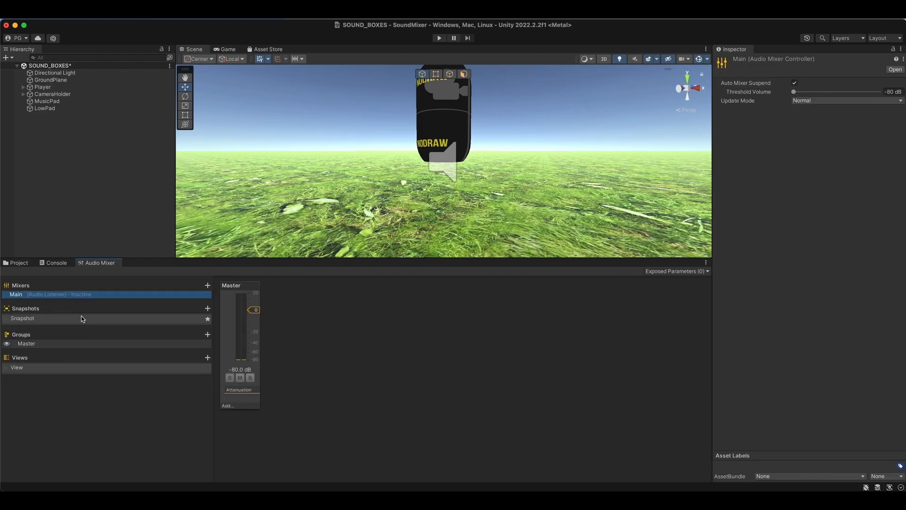
# - Run the scene in Play mode to check the Main mixer's Master level meter, then stop playback
pyautogui.moveTo(27, 338)
pyautogui.click(438, 38)
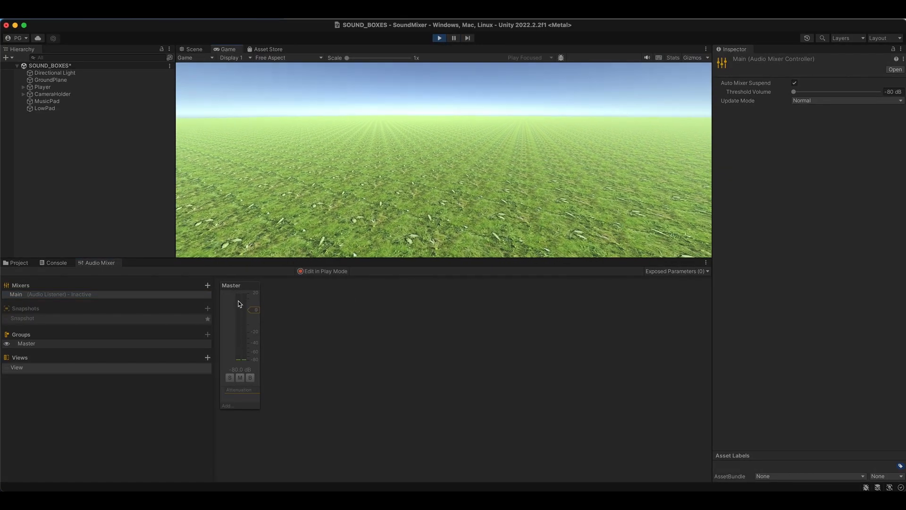
pyautogui.click(239, 303)
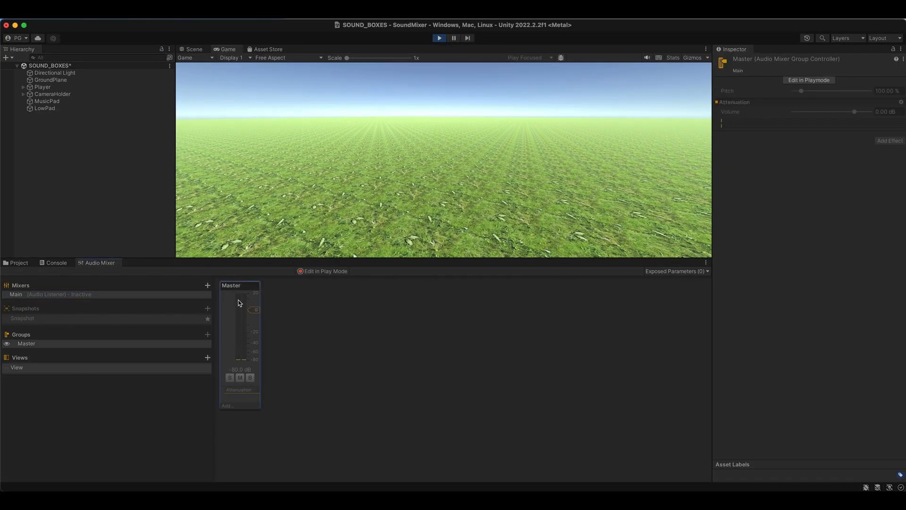
pyautogui.click(440, 38)
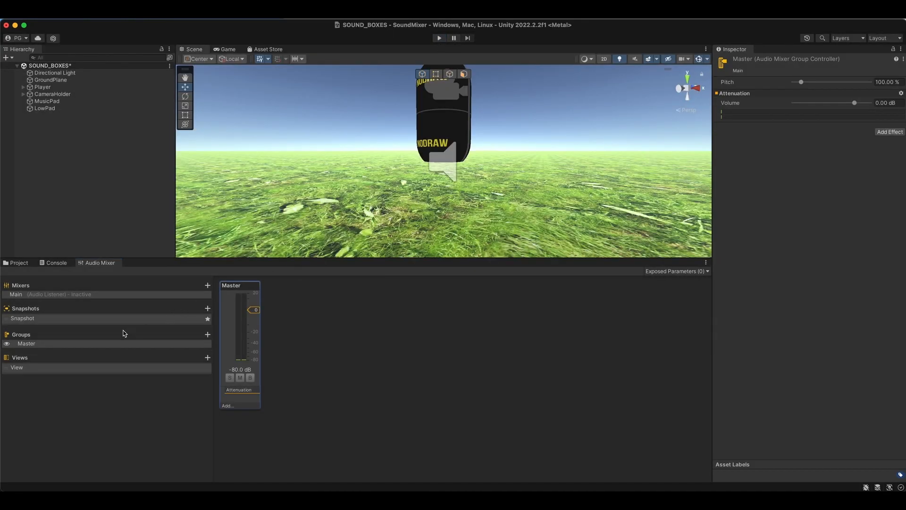
# - Add two child groups under the Master group of the Main mixer
pyautogui.moveTo(124, 333)
pyautogui.click(32, 345)
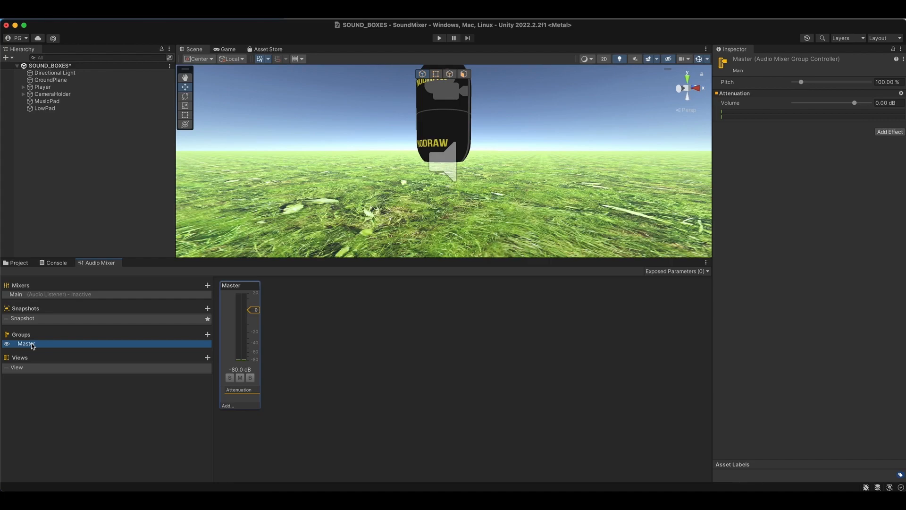
pyautogui.click(208, 334)
pyautogui.click(220, 332)
pyautogui.click(208, 334)
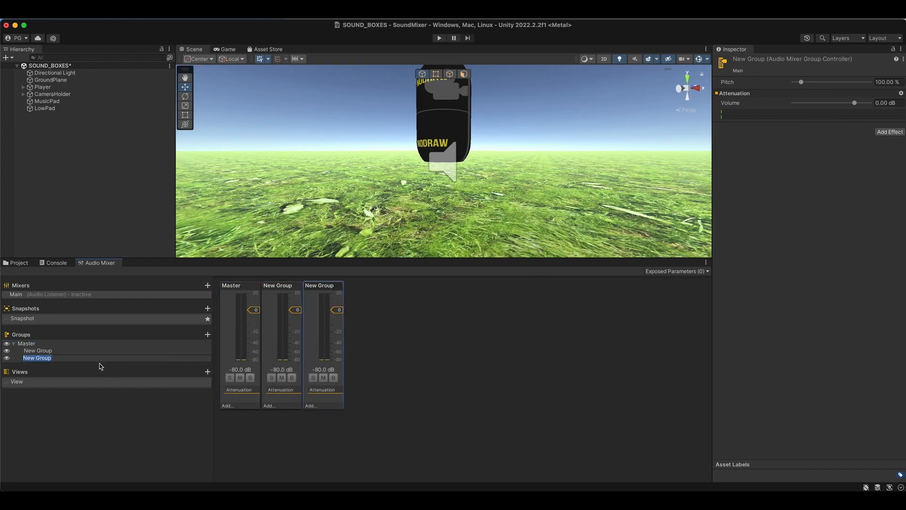
pyautogui.click(27, 344)
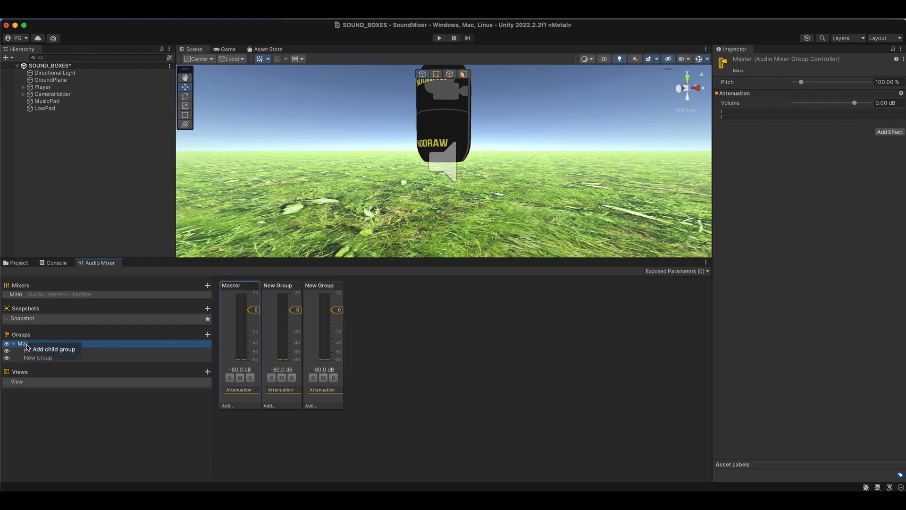
# - Rename the first child group of Master as PadLoop and the second as LowPad
pyautogui.click(39, 351)
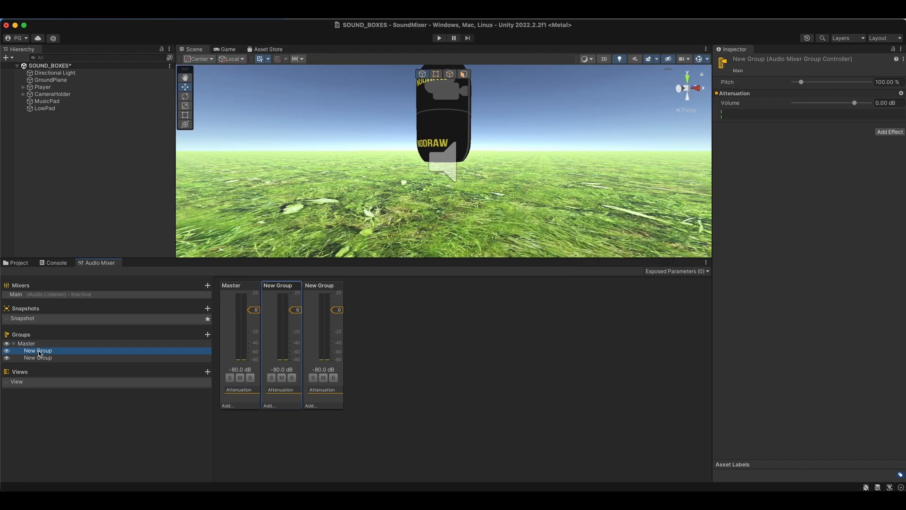
pyautogui.click(39, 351)
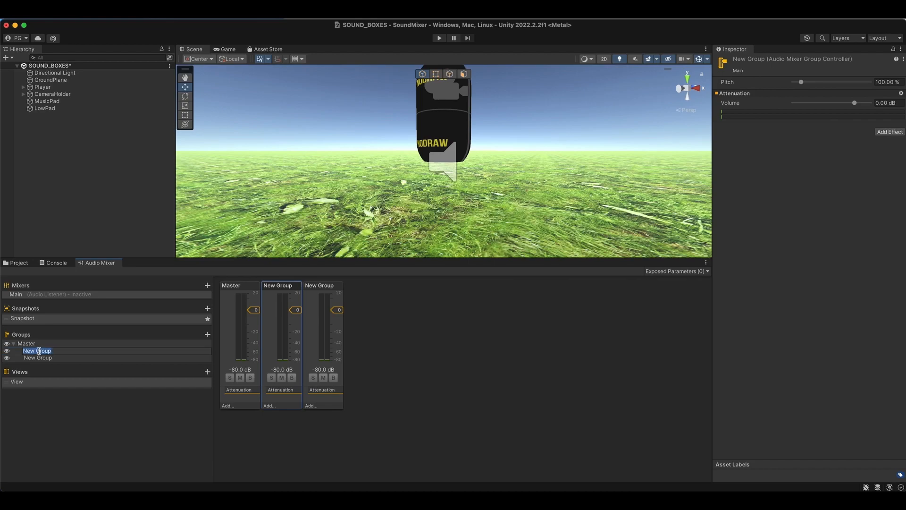
pyautogui.write('Padloop')
pyautogui.click(39, 358)
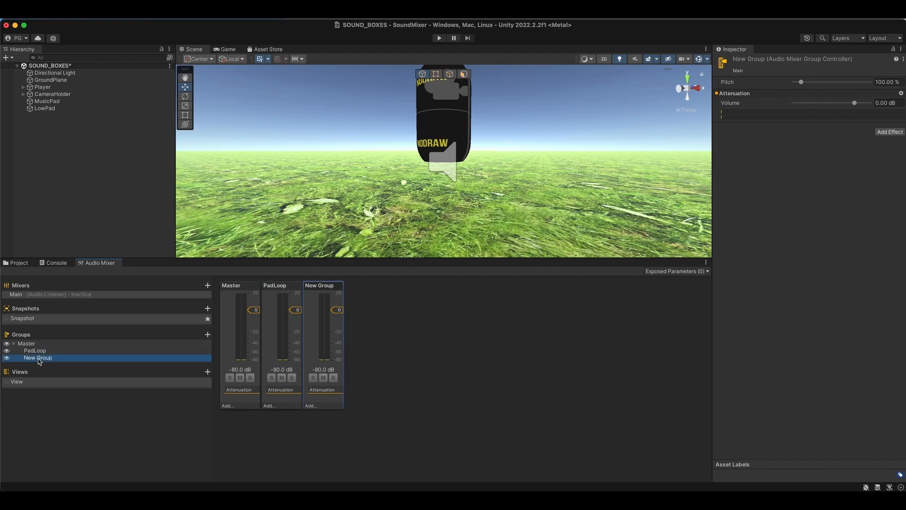
pyautogui.click(39, 360)
pyautogui.write('LowPad')
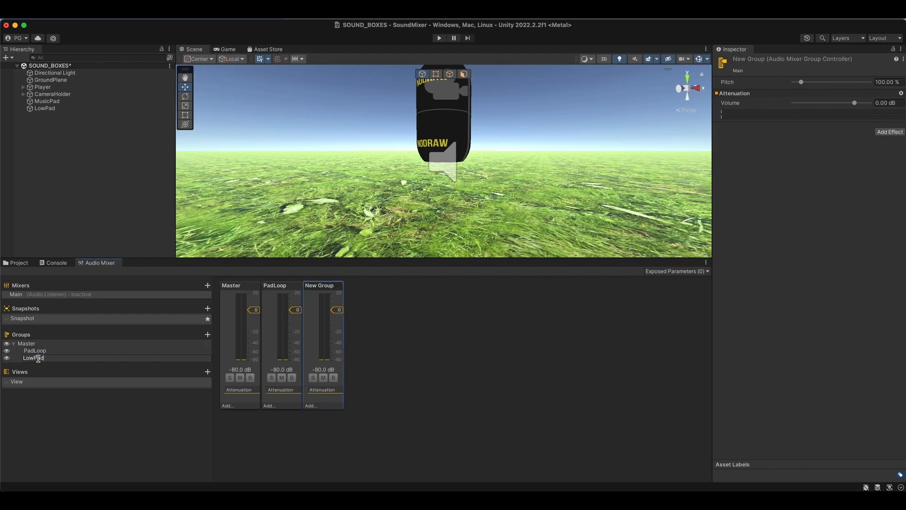
pyautogui.press('Return')
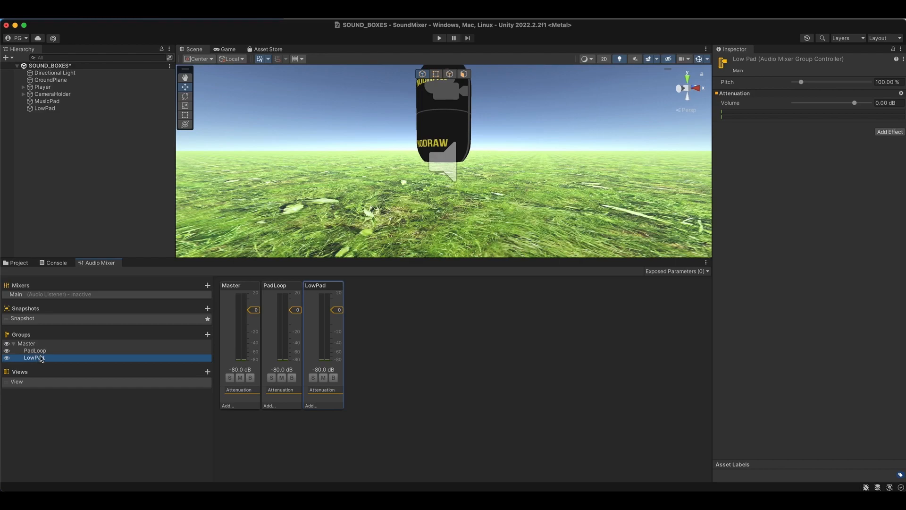
# - Route the Output of MusicPad's Audio Source to the Main mixer's PadLoop group
pyautogui.click(44, 101)
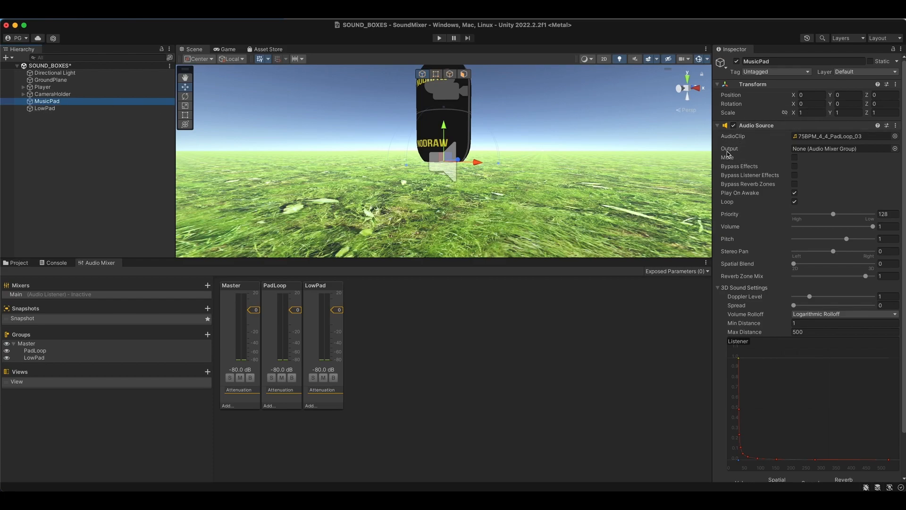
pyautogui.click(895, 149)
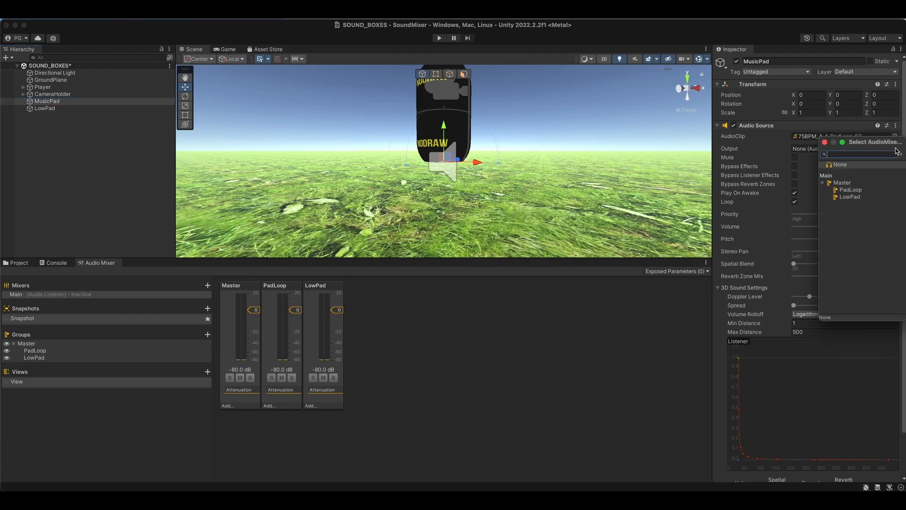
pyautogui.click(856, 192)
pyautogui.doubleClick(856, 192)
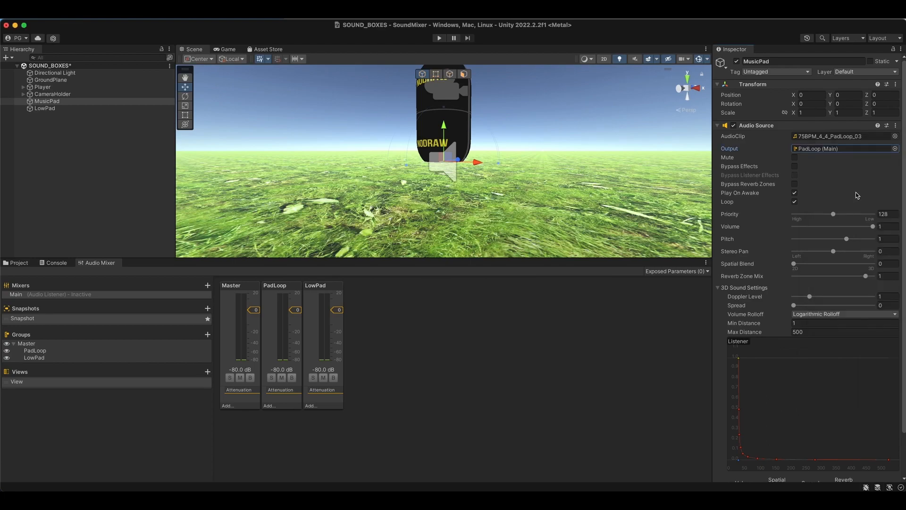
# - Route the Output of LowPad's Audio Source to the Main mixer's LowPad group
pyautogui.click(46, 109)
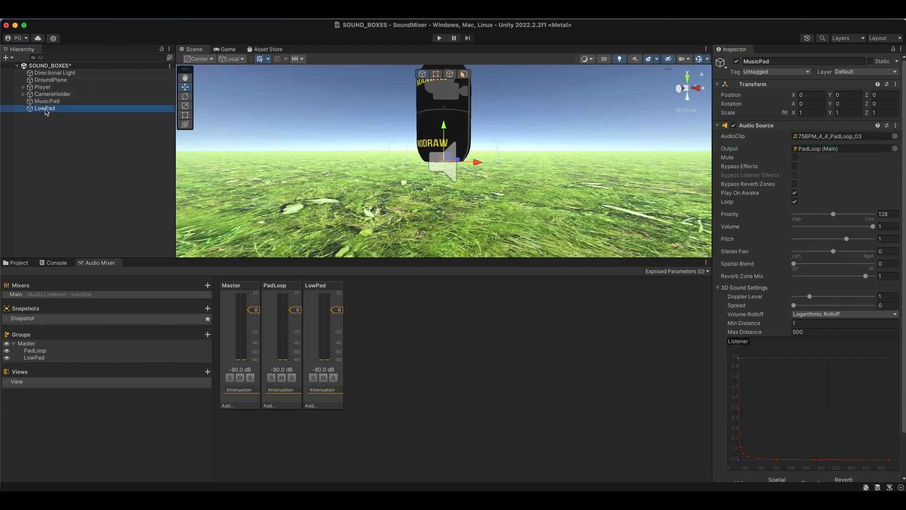
pyautogui.click(895, 148)
pyautogui.doubleClick(849, 199)
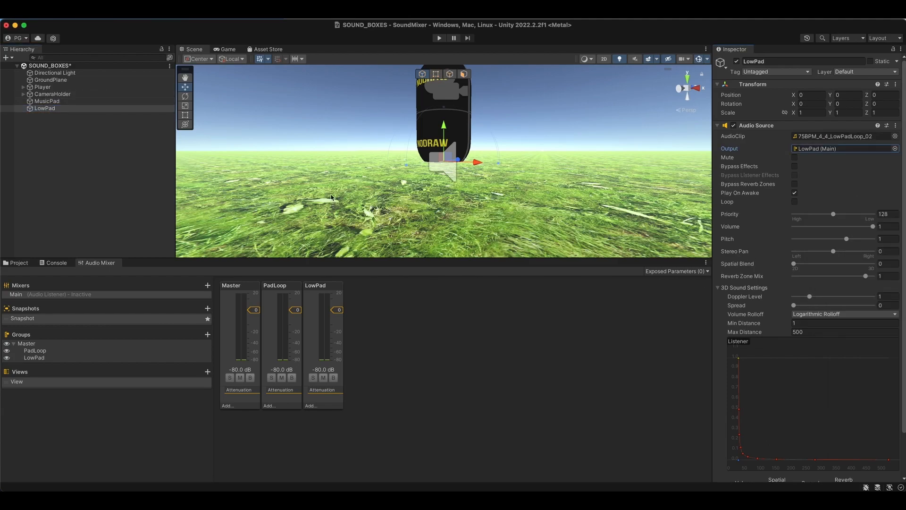
# - Play the scene, enable mixer editing during play mode, and lower the PadLoop group's volume to about -2.3 dB
pyautogui.click(438, 38)
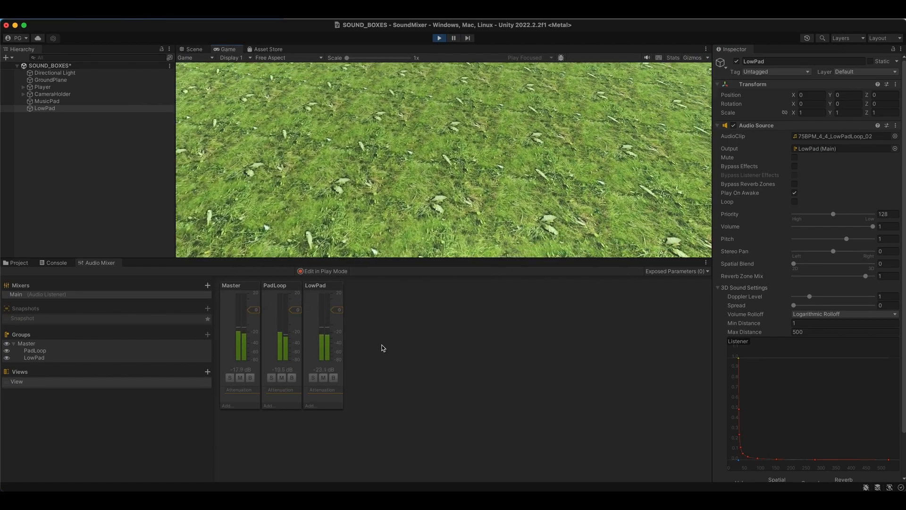
pyautogui.click(294, 314)
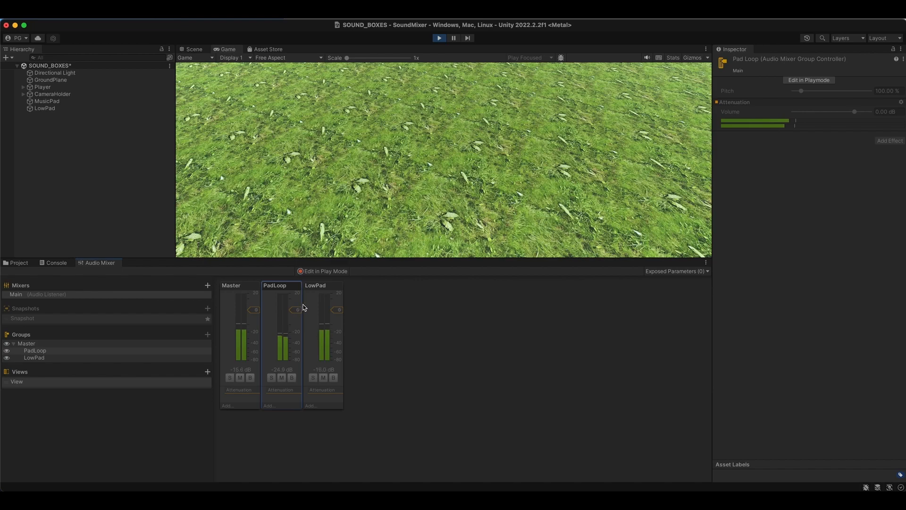
pyautogui.click(321, 273)
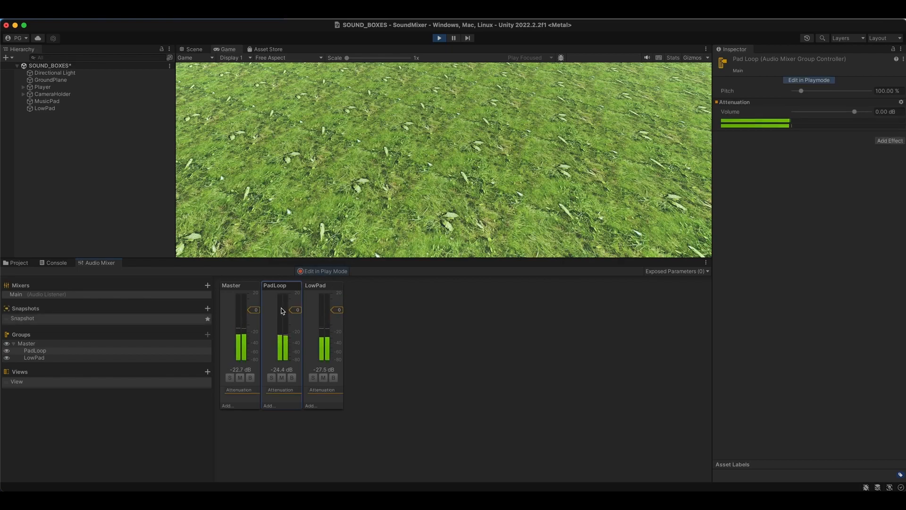
pyautogui.moveTo(295, 309)
pyautogui.mouseDown()
pyautogui.moveTo(299, 333)
pyautogui.moveTo(298, 317)
pyautogui.mouseUp()
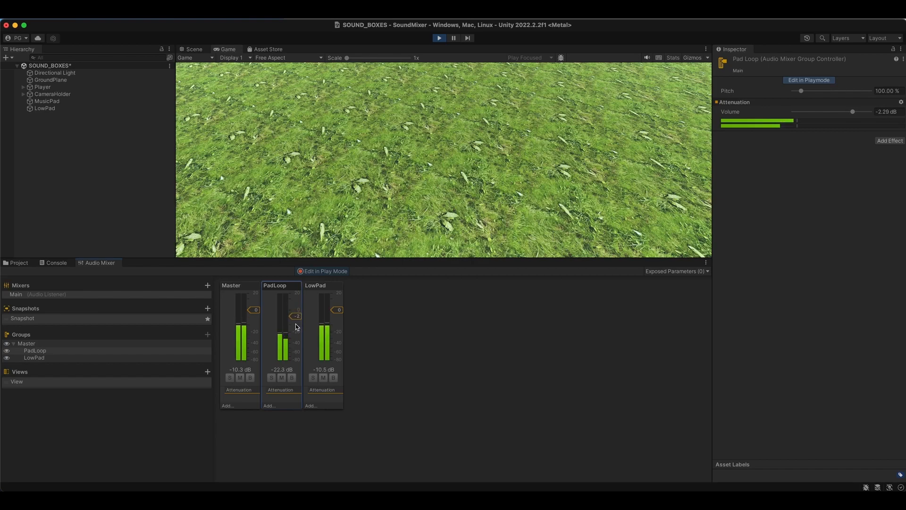
# - Solo and unsolo the PadLoop group to hear it alone, and mute it to hear LowPad alone
pyautogui.click(272, 378)
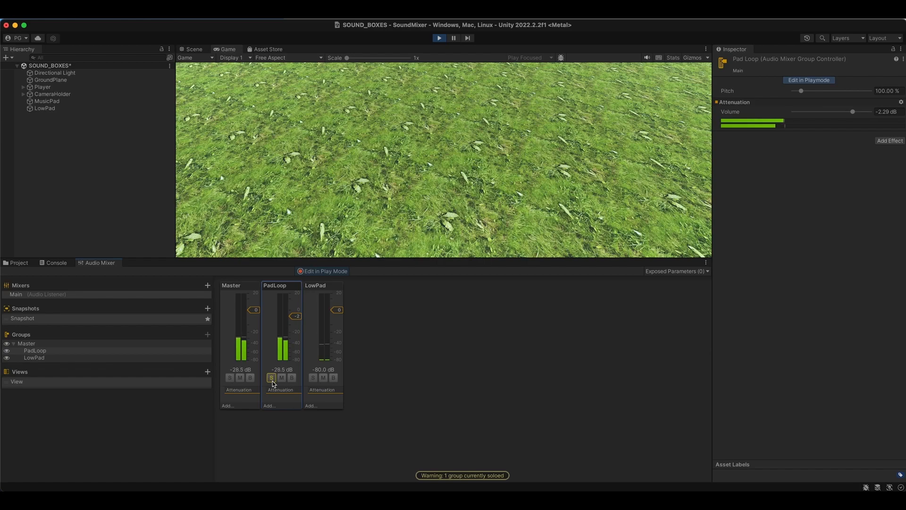
pyautogui.click(272, 378)
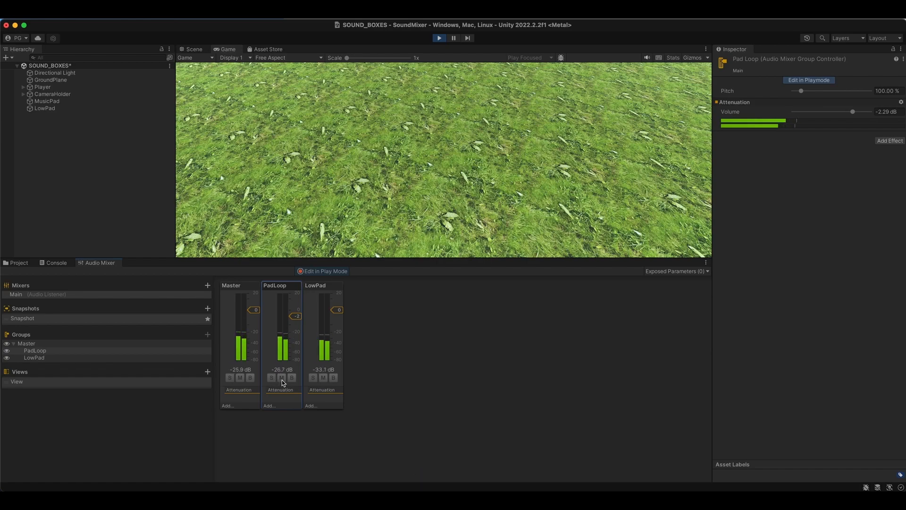
pyautogui.click(282, 379)
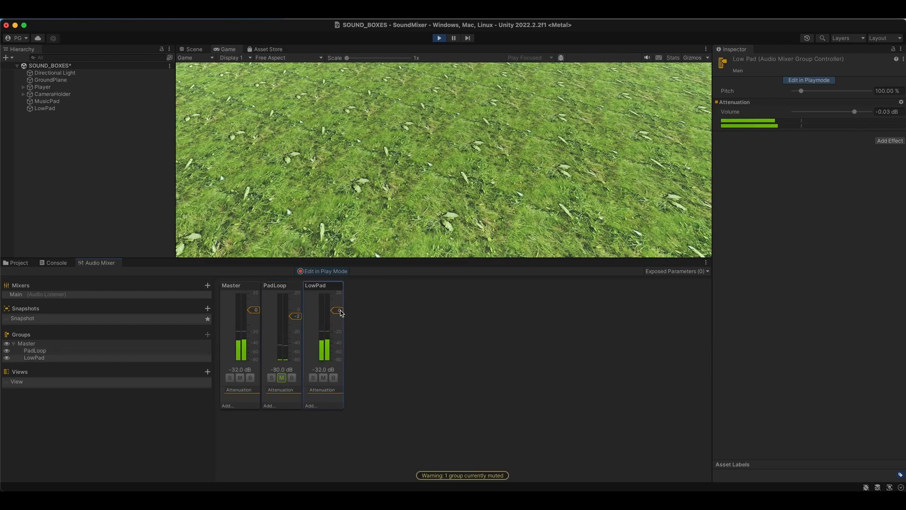
# - Lower the PadLoop group's volume to about -3.5 dB, and unmute it before stopping play mode
pyautogui.moveTo(297, 318); pyautogui.dragTo(297, 320)
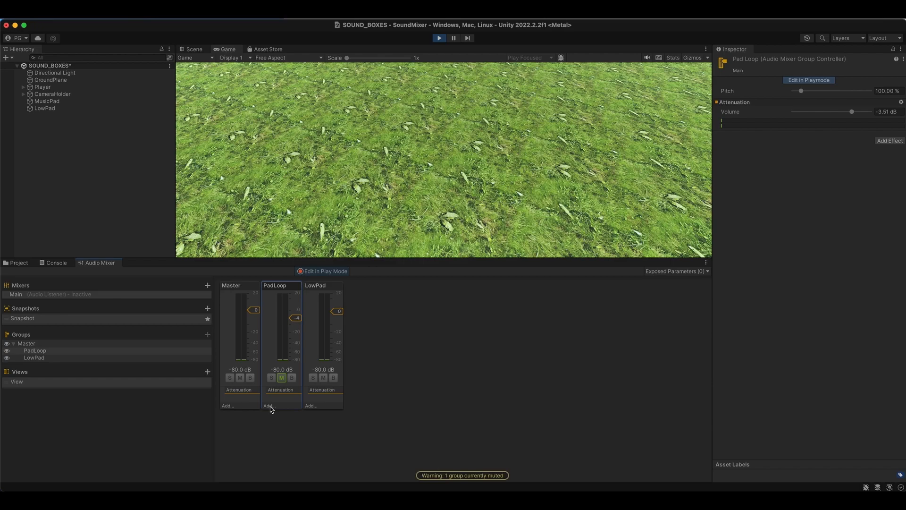
pyautogui.click(282, 378)
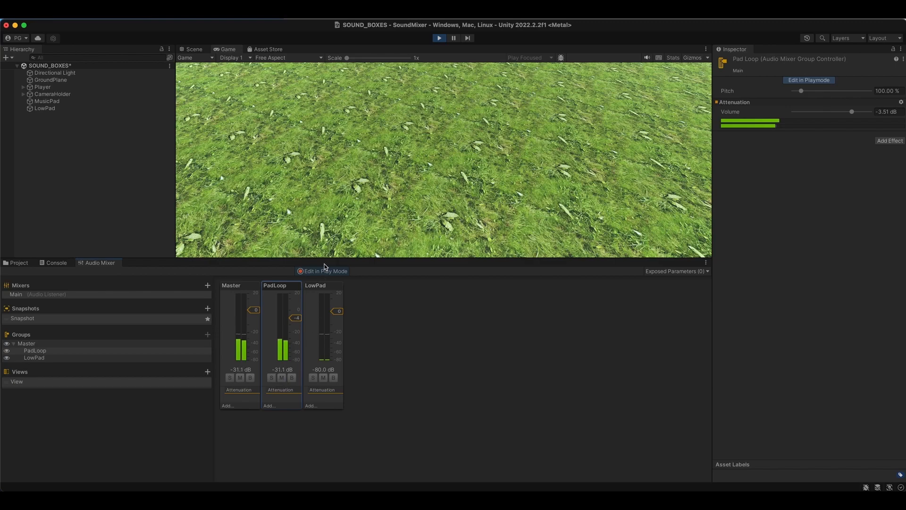
pyautogui.click(439, 39)
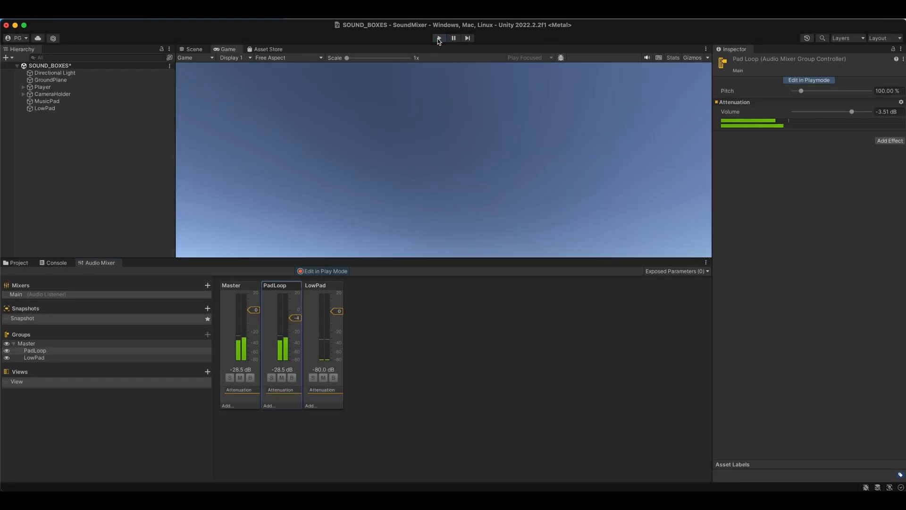
# - Enable Loop on the LowPad object's Audio Source
pyautogui.click(49, 110)
pyautogui.click(795, 203)
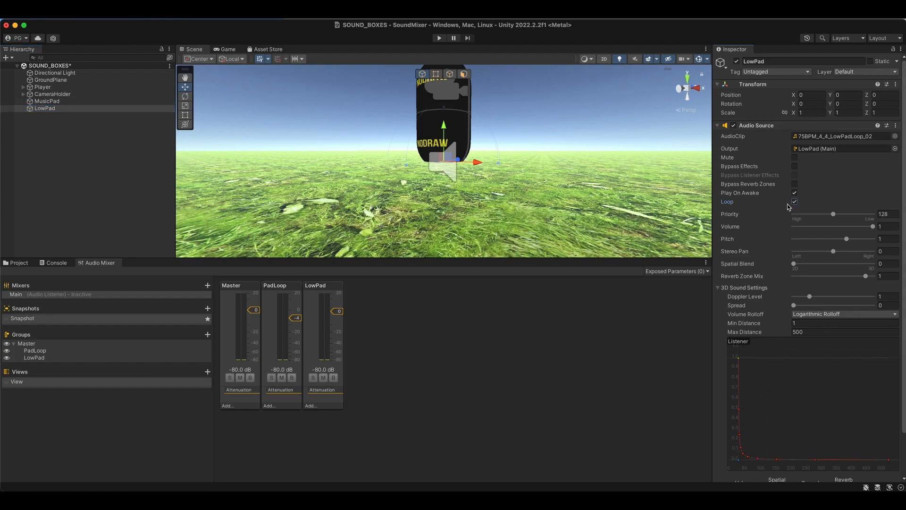
# - Place a cube at X 1.98, Y 0.53, Z 4.73 near the player and apply New Material 1 from the Materials folder
pyautogui.scroll(-5, 335, 109)
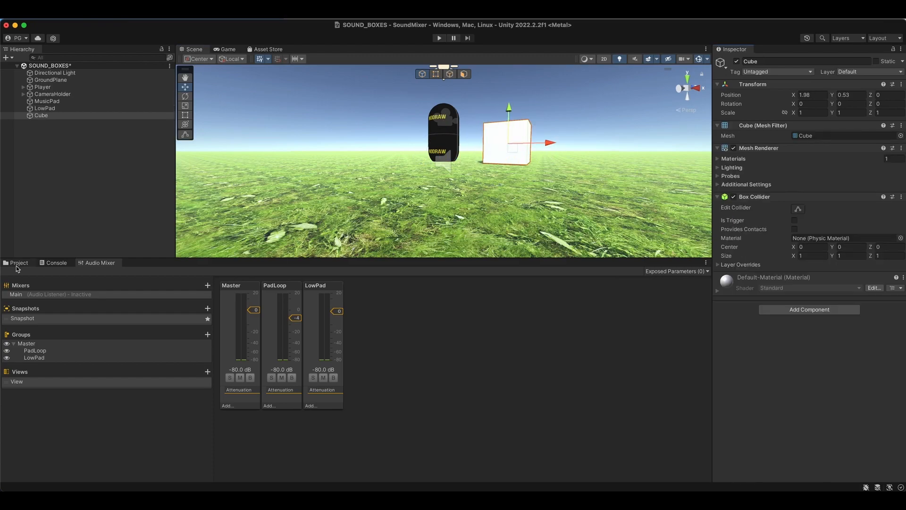
pyautogui.click(16, 265)
pyautogui.click(19, 336)
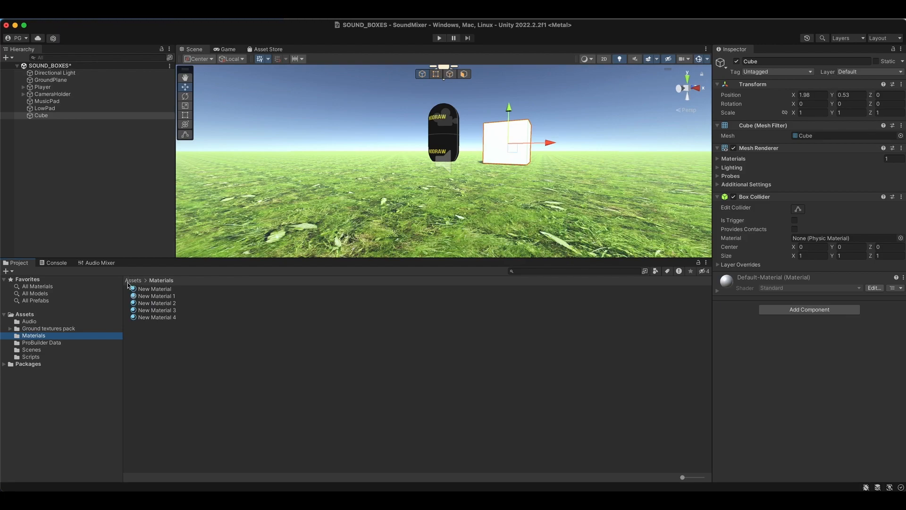
pyautogui.moveTo(682, 477); pyautogui.dragTo(686, 477)
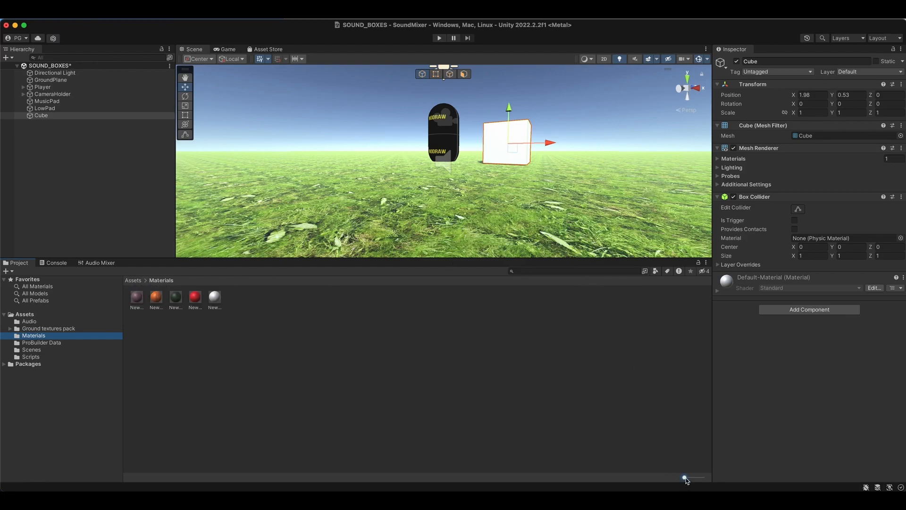
pyautogui.moveTo(686, 478); pyautogui.dragTo(702, 478)
pyautogui.moveTo(198, 312); pyautogui.dragTo(482, 139)
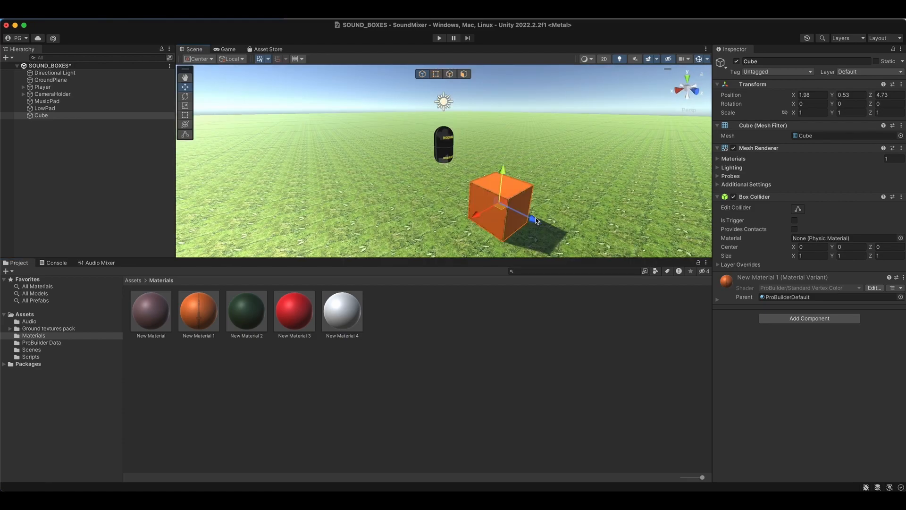
pyautogui.click(226, 50)
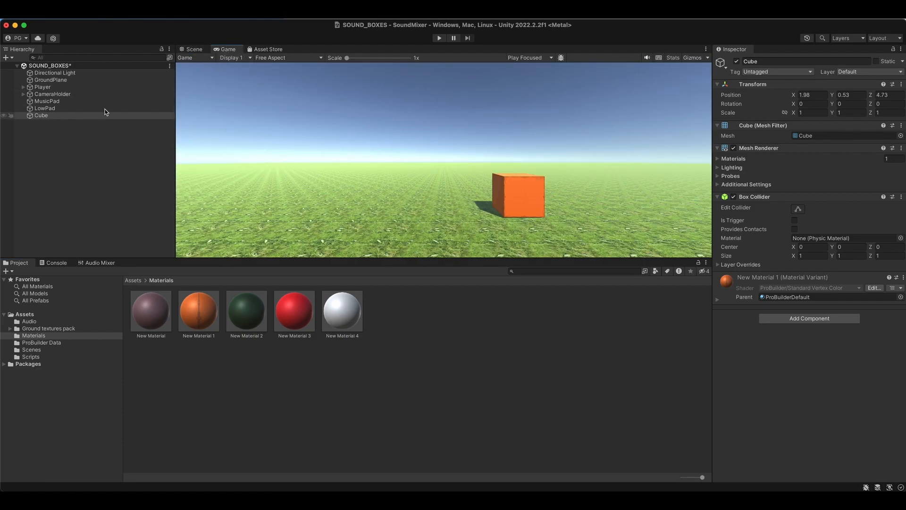
# - Add an Audio Source component to the Cube
pyautogui.click(717, 197)
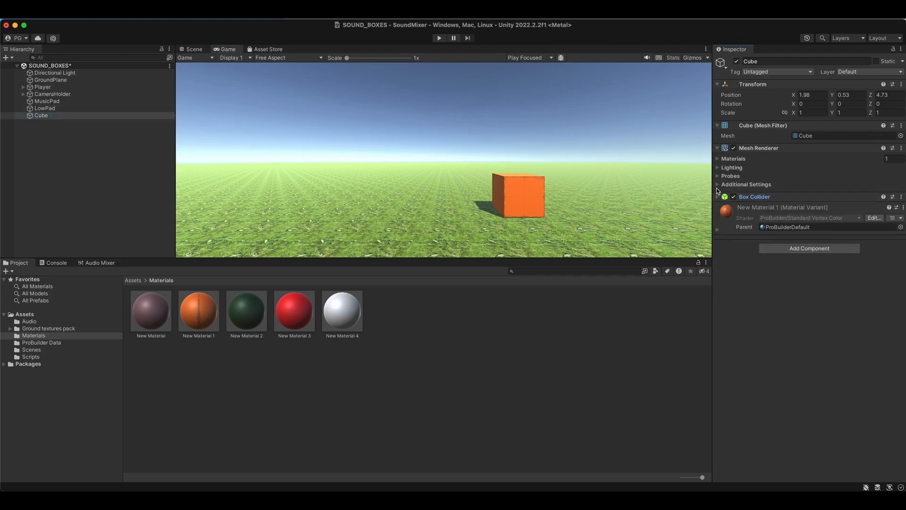
pyautogui.click(806, 250)
pyautogui.write('audio')
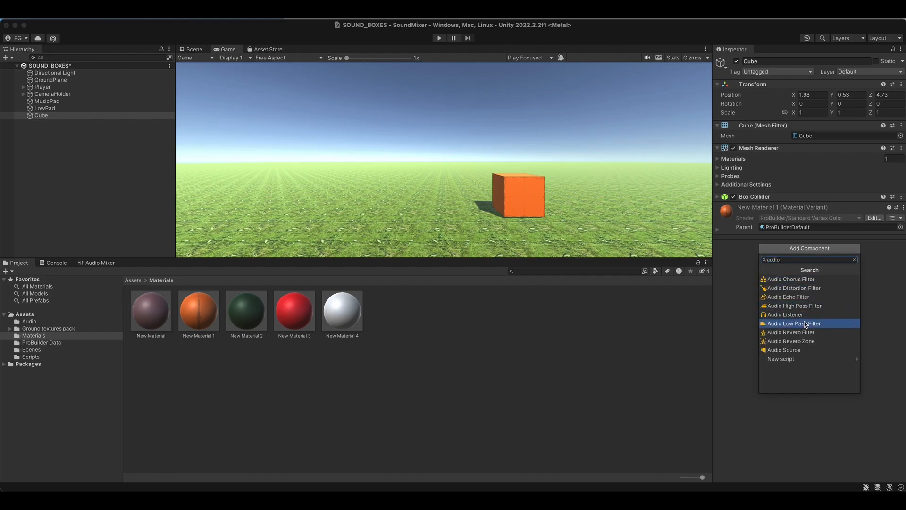
pyautogui.click(784, 349)
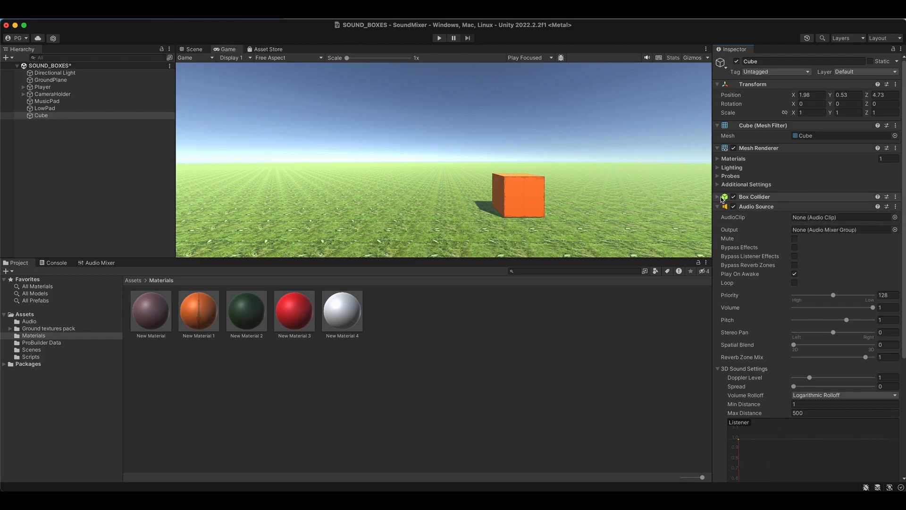
# - Assign 75BPM_4_4_DR_KickLoop from the Audio folder as the Cube's AudioClip and enable Loop
pyautogui.click(29, 321)
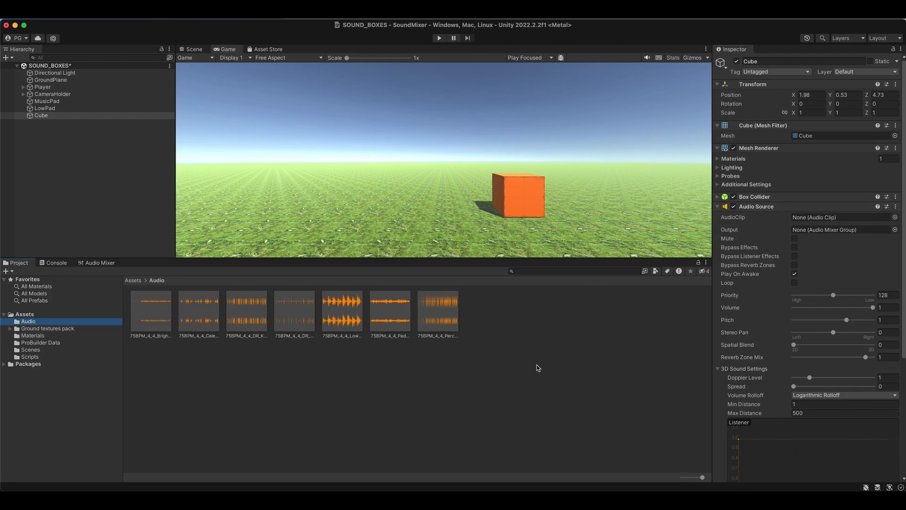
pyautogui.moveTo(702, 477); pyautogui.dragTo(682, 477)
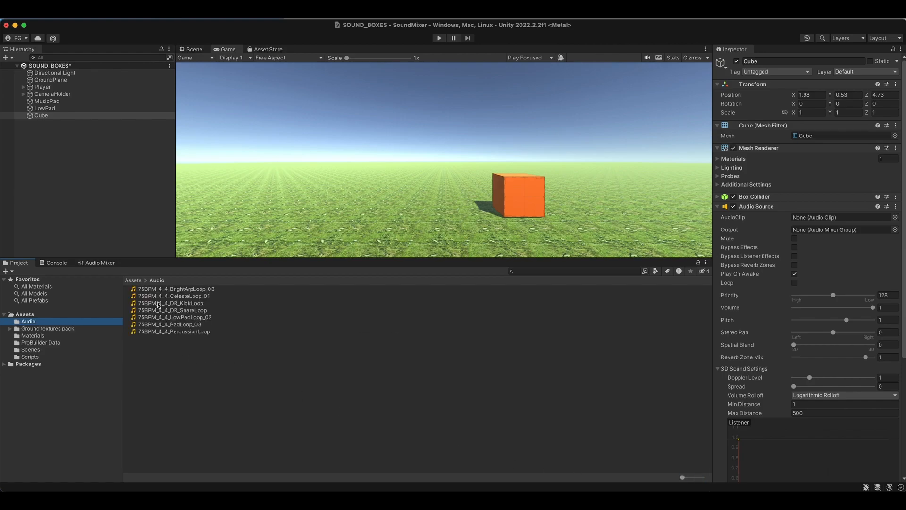
pyautogui.moveTo(159, 306); pyautogui.dragTo(815, 219)
pyautogui.click(794, 283)
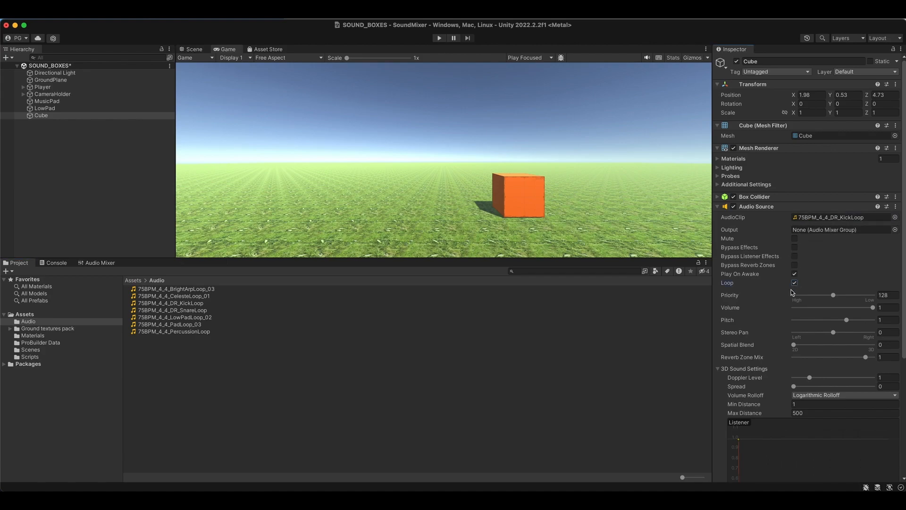
# - Add a child group named Drums under the Master group of the Main mixer
pyautogui.click(101, 263)
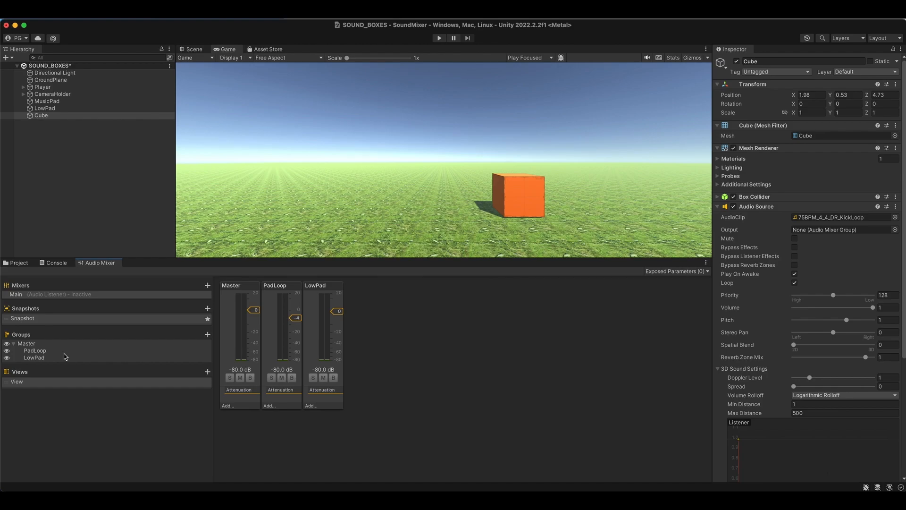
pyautogui.click(31, 344)
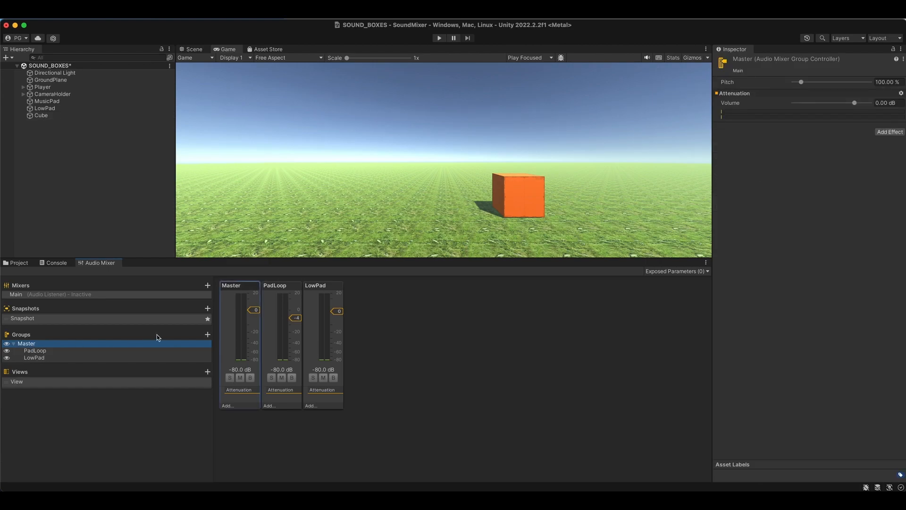
pyautogui.click(208, 334)
pyautogui.write('Drums')
pyautogui.press('Return')
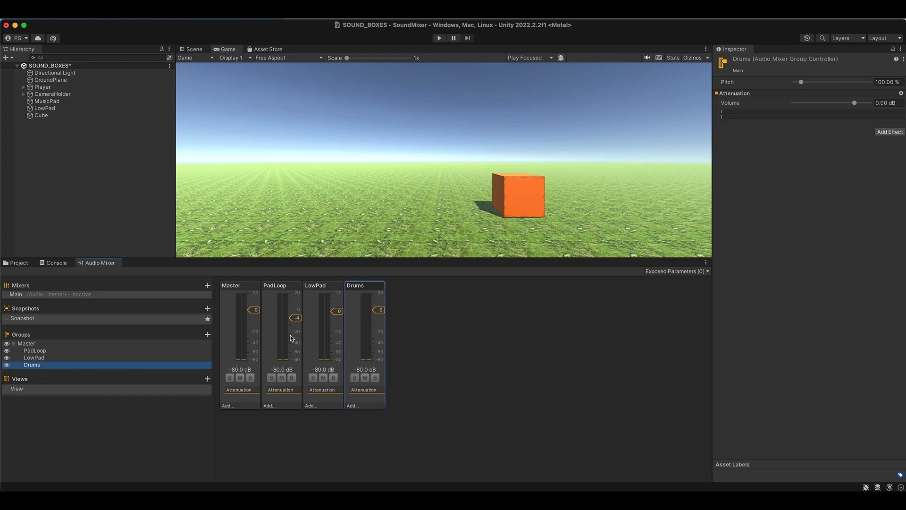
# - Add two child groups named Kick and Snare under the Drums group
pyautogui.rightClick(32, 368)
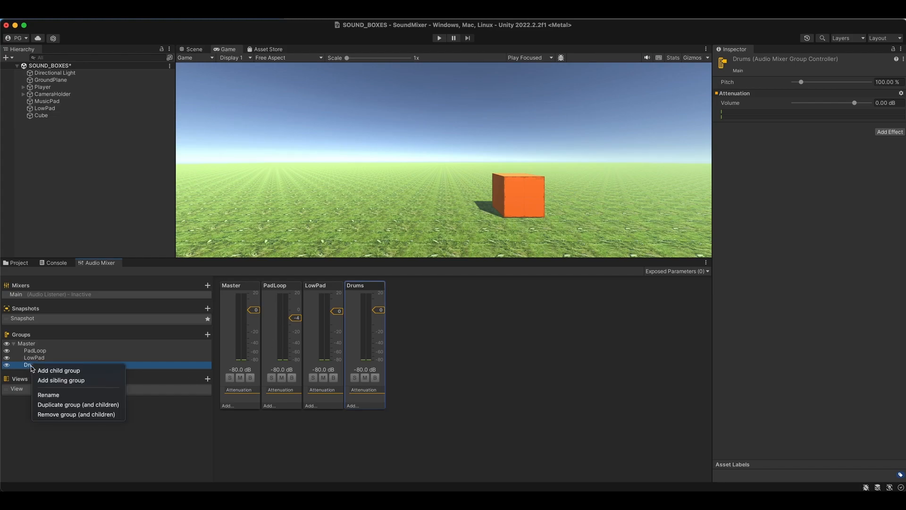
pyautogui.click(56, 371)
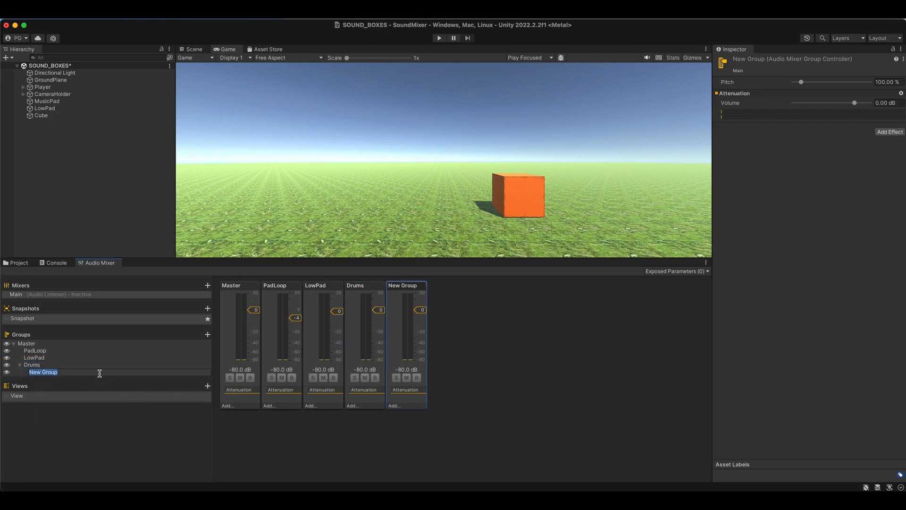
pyautogui.write('Kick')
pyautogui.press('Return')
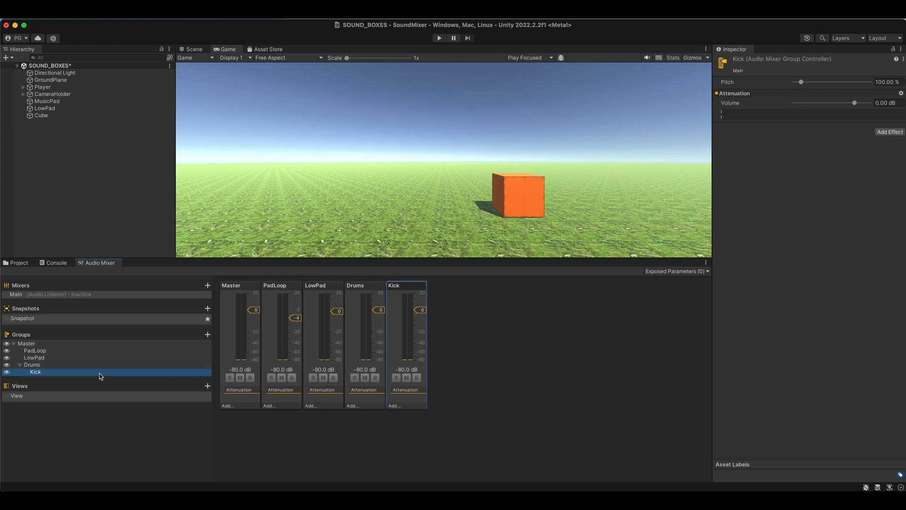
pyautogui.rightClick(36, 363)
pyautogui.click(62, 368)
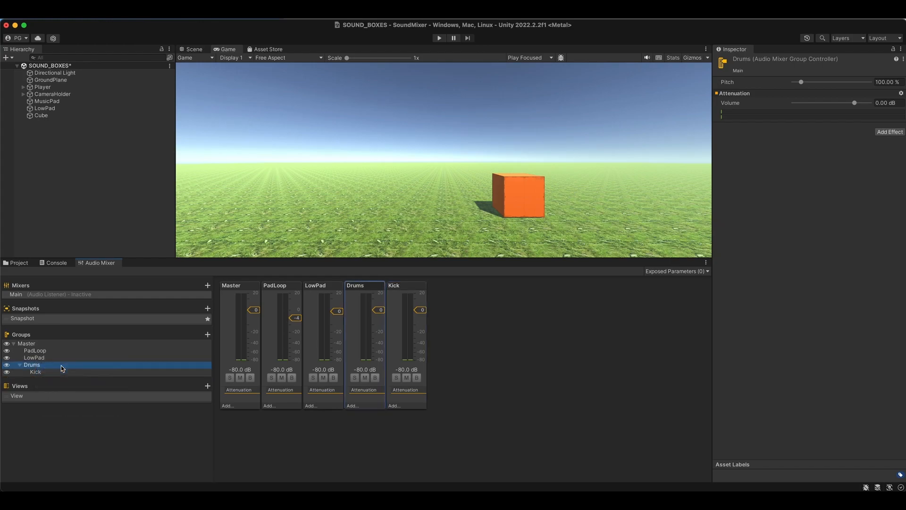
pyautogui.write('Snare')
pyautogui.press('Return')
# - Add two more child groups named Tom and Perc under Drums, and leave the Drums group expanded and selected
pyautogui.rightClick(33, 364)
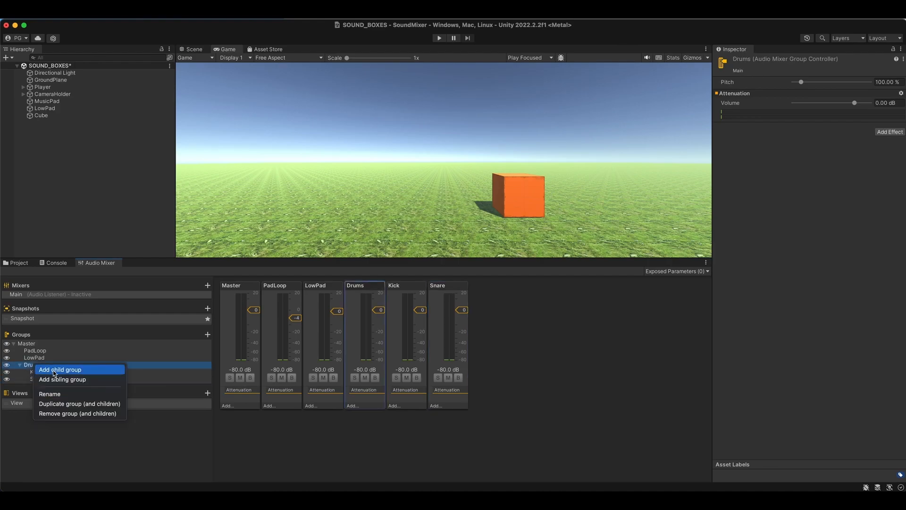
pyautogui.click(54, 369)
pyautogui.write('Tom')
pyautogui.press('Return')
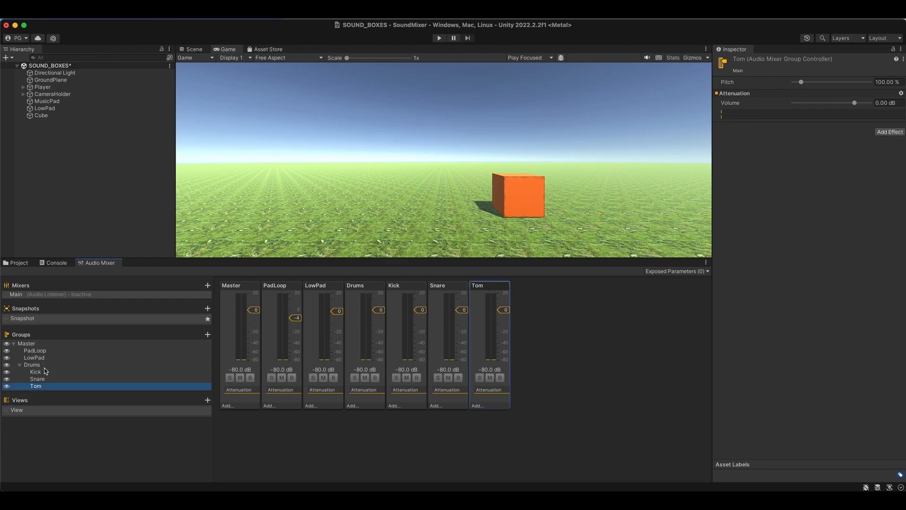
pyautogui.rightClick(31, 365)
pyautogui.click(44, 375)
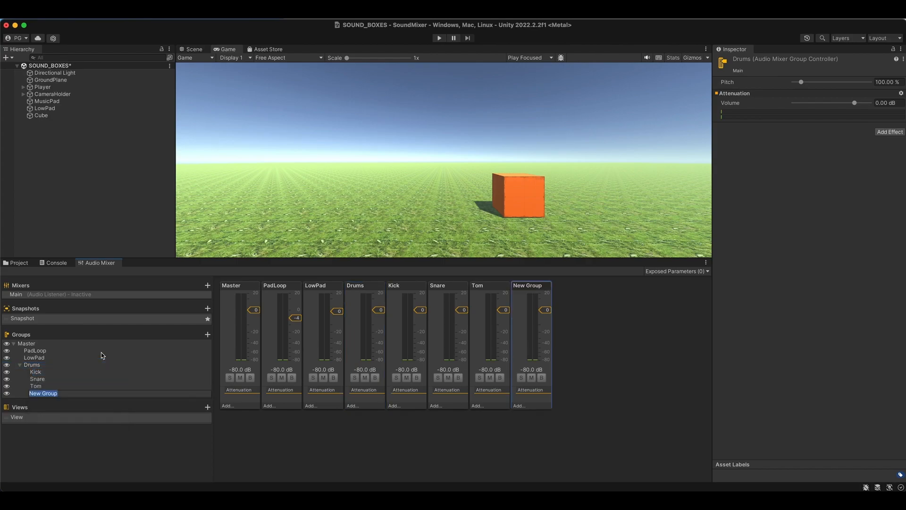
pyautogui.write('Perc')
pyautogui.press('Return')
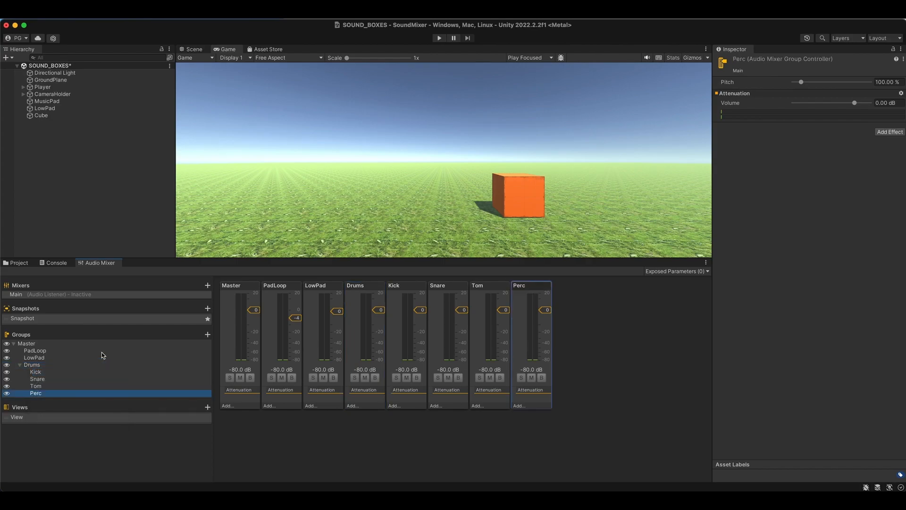
pyautogui.click(20, 364)
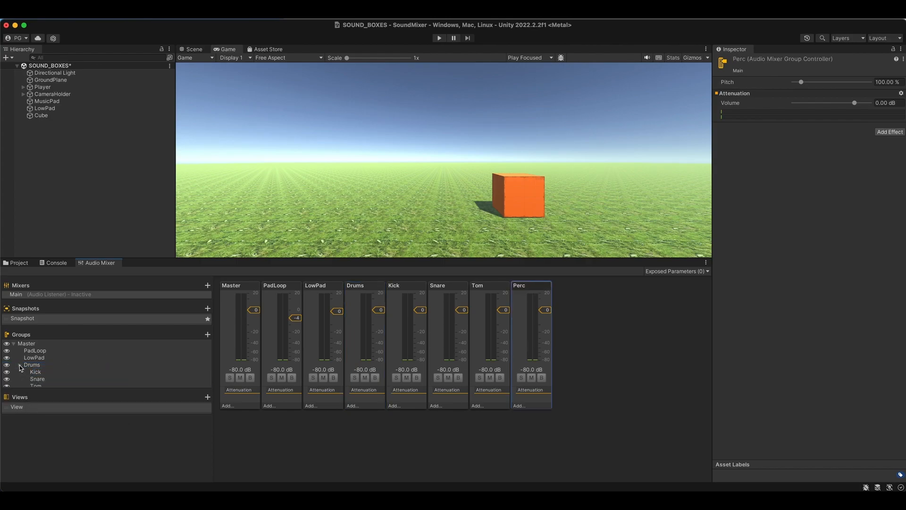
pyautogui.click(20, 364)
pyautogui.click(31, 366)
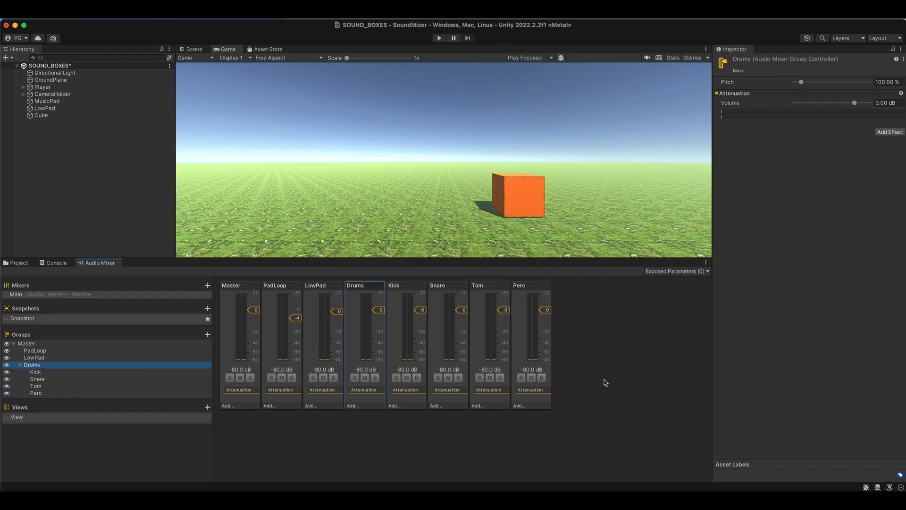
# - Rename the Cube as KickSound and route its Audio Source output to the Kick mixer group
pyautogui.click(41, 116)
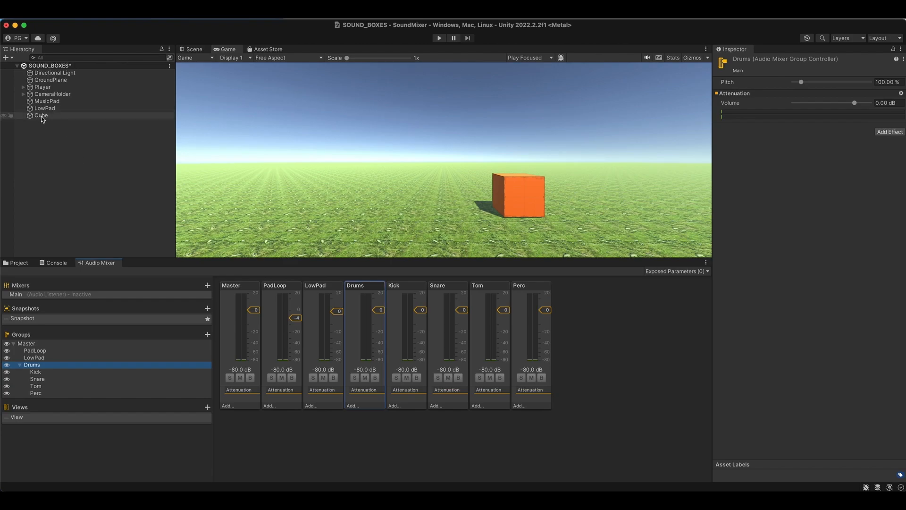
pyautogui.click(762, 62)
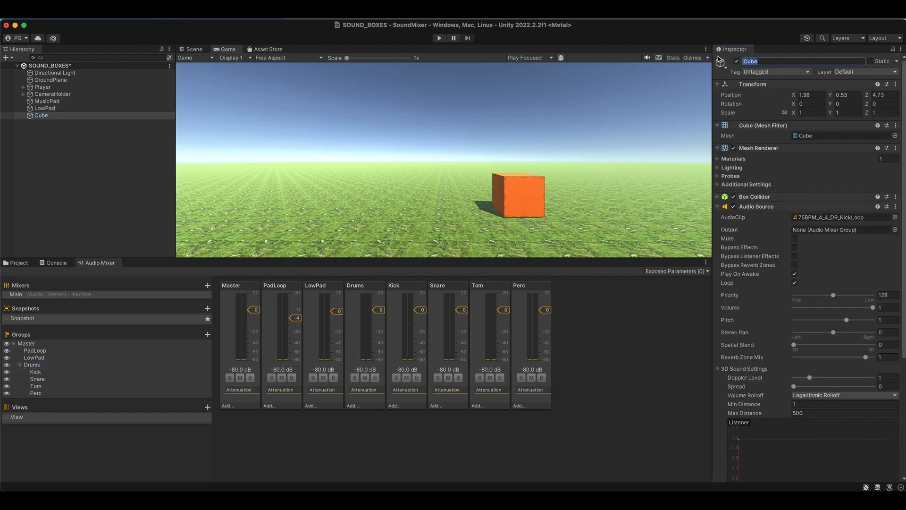
pyautogui.write('KickSound')
pyautogui.press('BackSpace')
pyautogui.press('Return')
pyautogui.click(895, 229)
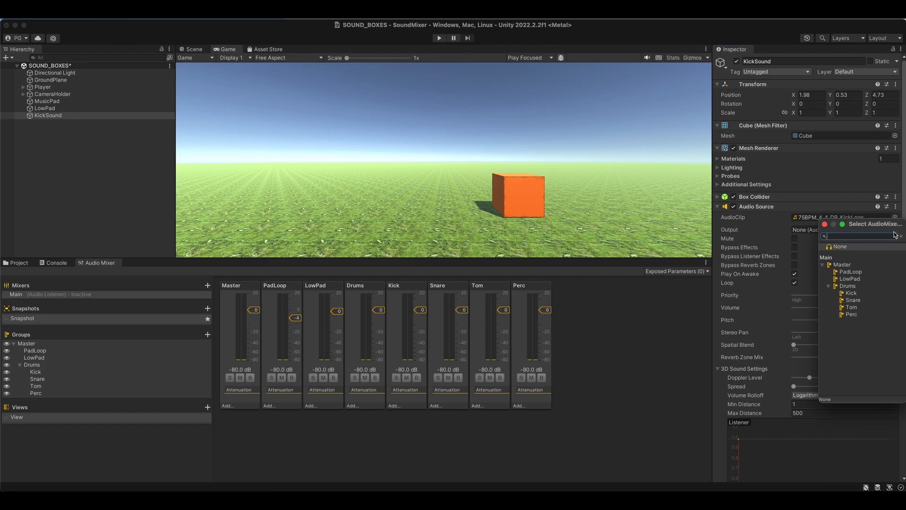
pyautogui.click(851, 293)
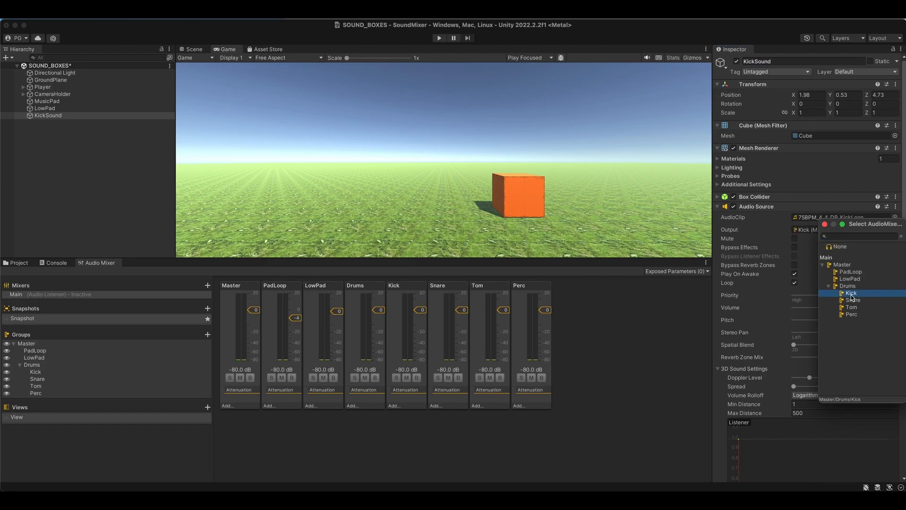
pyautogui.click(768, 228)
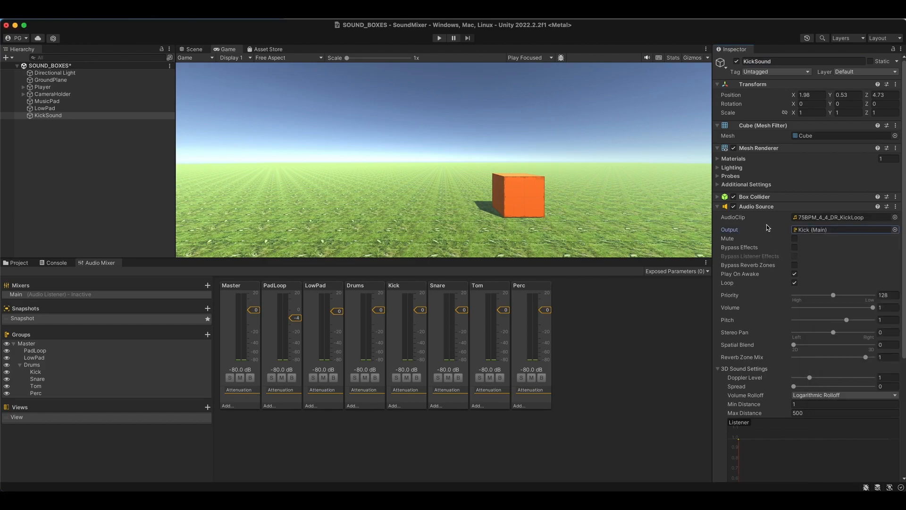
# - Add a Sphere to the scene and place it beside the orange cube at about X 0, Y 0.58, Z 4.78
pyautogui.rightClick(29, 141)
pyautogui.moveTo(67, 271)
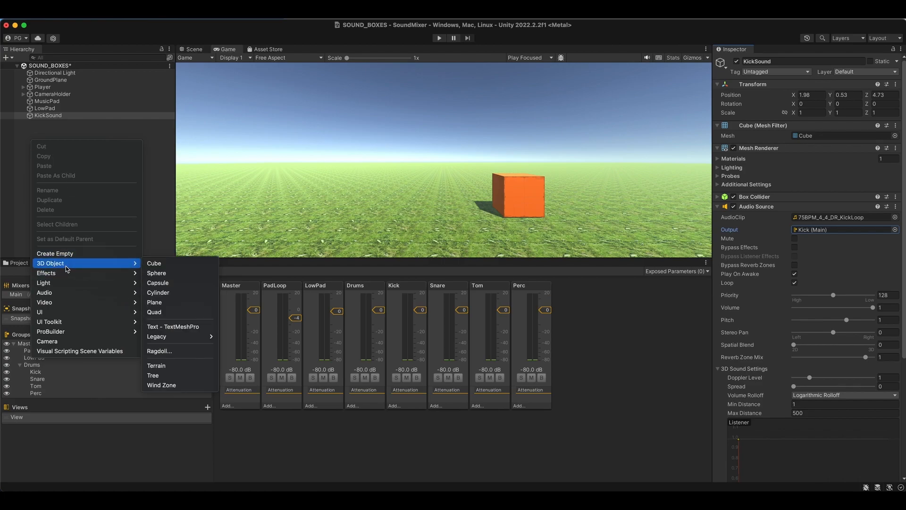
pyautogui.click(170, 273)
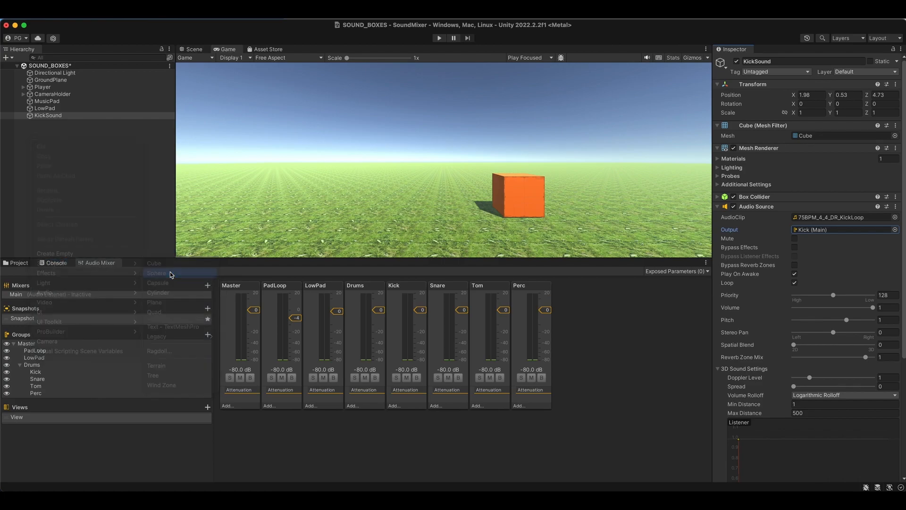
pyautogui.click(206, 49)
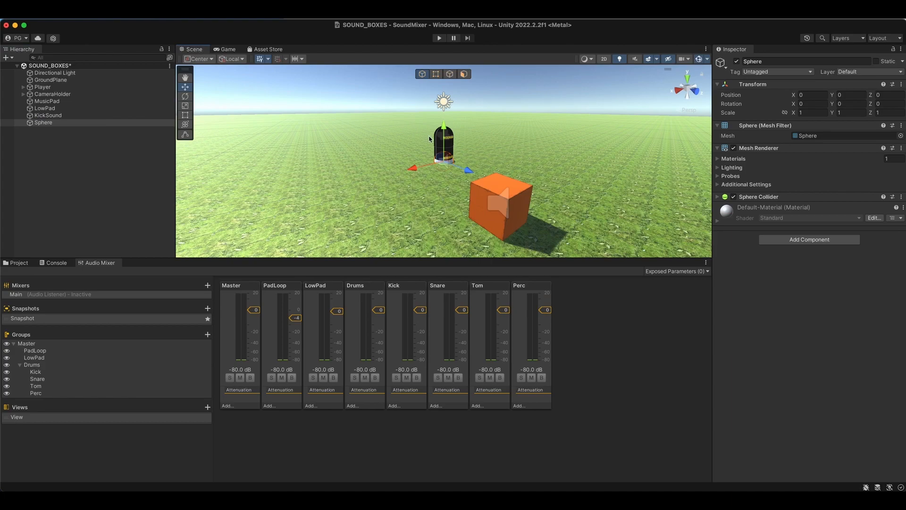
pyautogui.moveTo(470, 179); pyautogui.dragTo(576, 213)
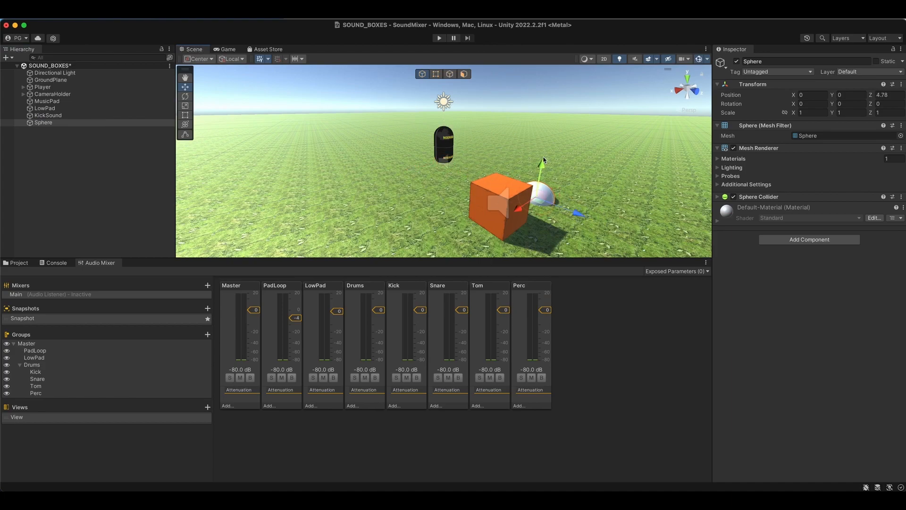
pyautogui.moveTo(538, 167); pyautogui.dragTo(543, 150)
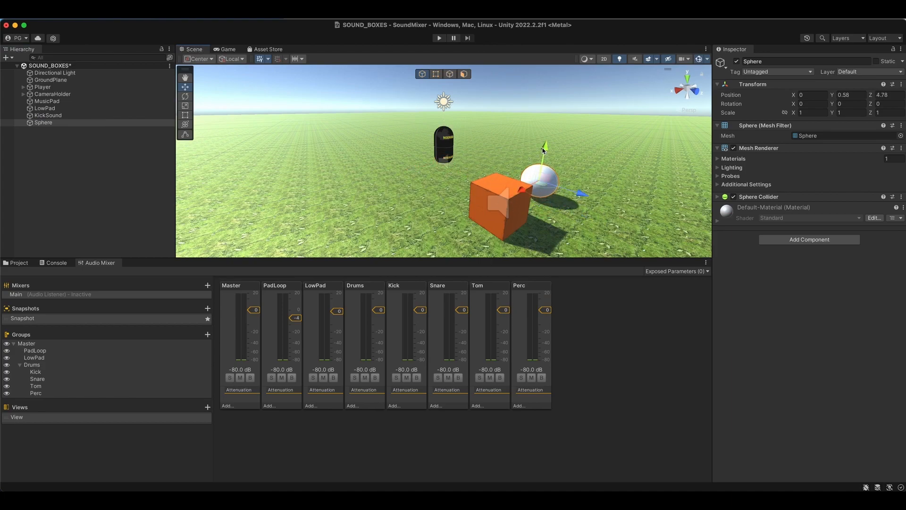
# - Apply the dark green New Material 2 from the Materials folder to the Sphere
pyautogui.click(18, 262)
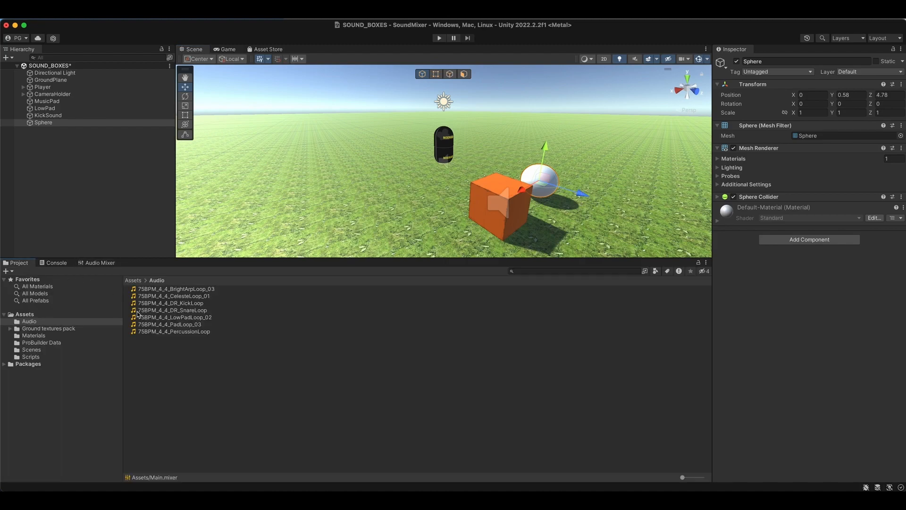
pyautogui.click(33, 335)
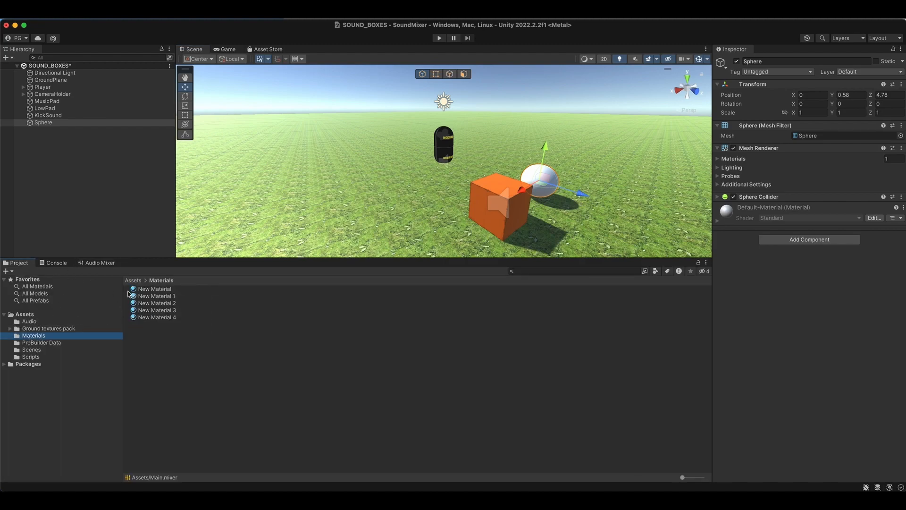
pyautogui.moveTo(682, 477); pyautogui.dragTo(687, 477)
pyautogui.moveTo(179, 297); pyautogui.dragTo(795, 240)
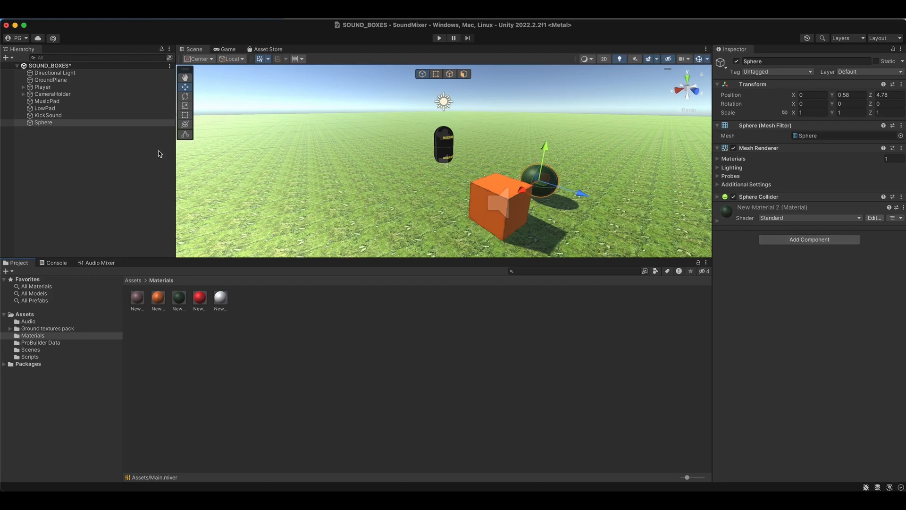
# - Add an Audio Source to the Sphere with the 75BPM_4_4_DR_SnareLoop clip, Loop enabled and output to the Snare group
pyautogui.click(819, 239)
pyautogui.click(785, 341)
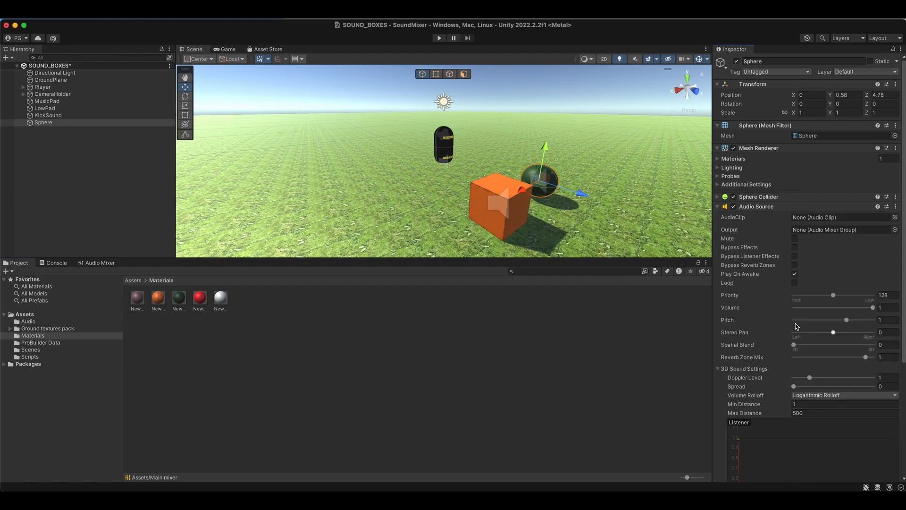
pyautogui.click(895, 217)
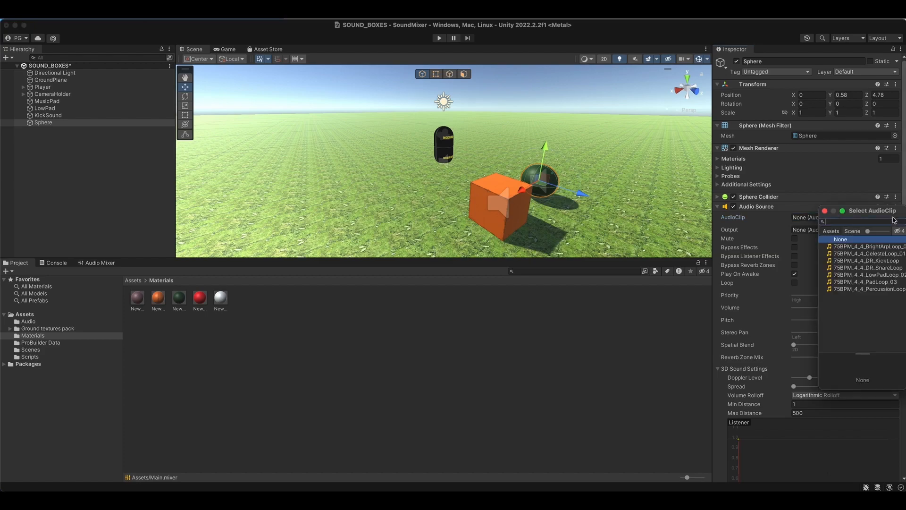
pyautogui.click(890, 268)
pyautogui.click(795, 282)
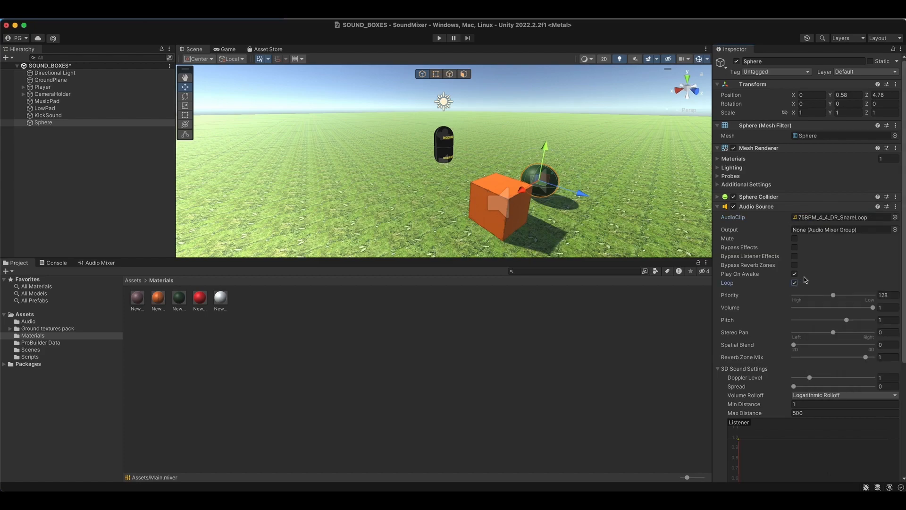
pyautogui.click(894, 230)
pyautogui.click(853, 301)
# - Add a Capsule at about X -2.46, Y 1.17, Z 4.95 and apply the material named New Material to it
pyautogui.rightClick(39, 137)
pyautogui.moveTo(84, 275)
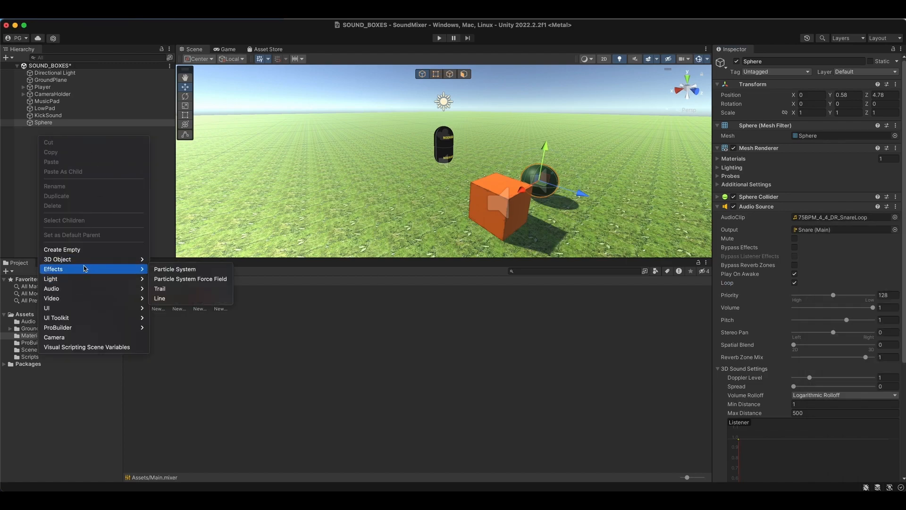
pyautogui.moveTo(88, 259)
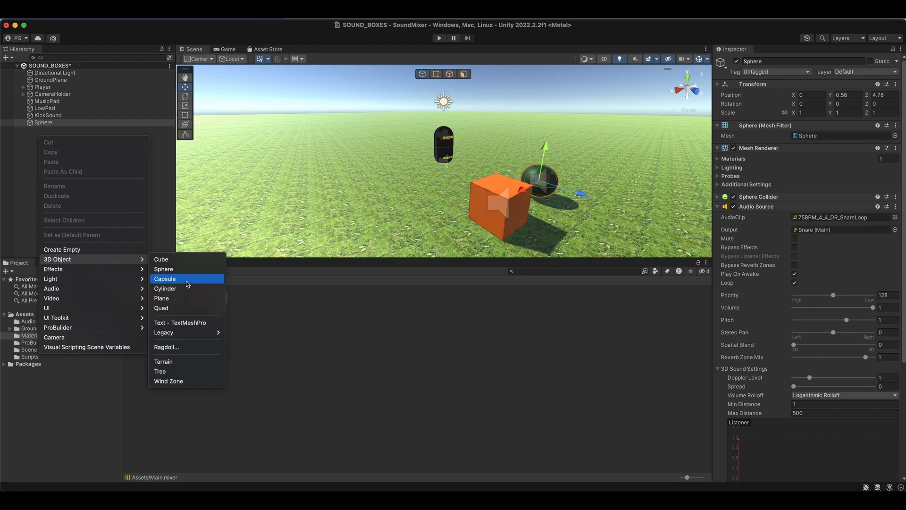
pyautogui.click(186, 281)
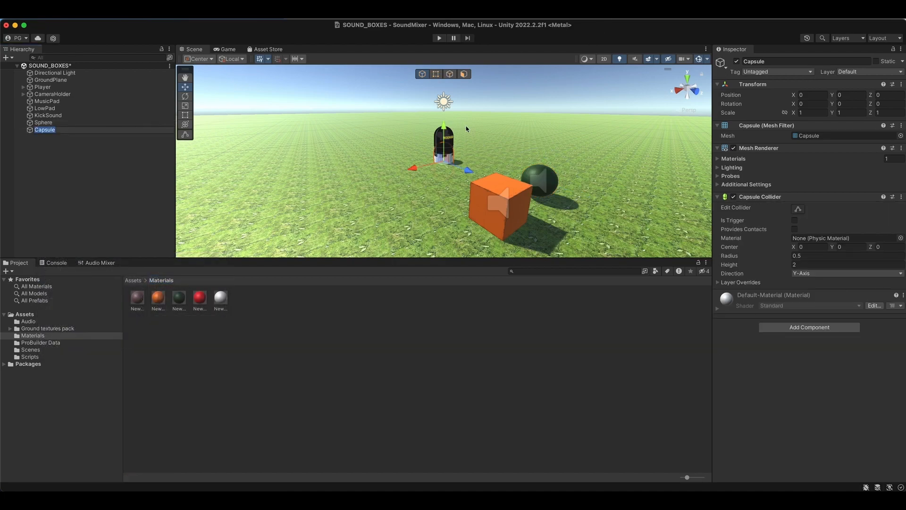
pyautogui.moveTo(443, 127); pyautogui.dragTo(452, 121)
pyautogui.moveTo(472, 150); pyautogui.dragTo(571, 154)
pyautogui.moveTo(636, 160); pyautogui.dragTo(624, 158)
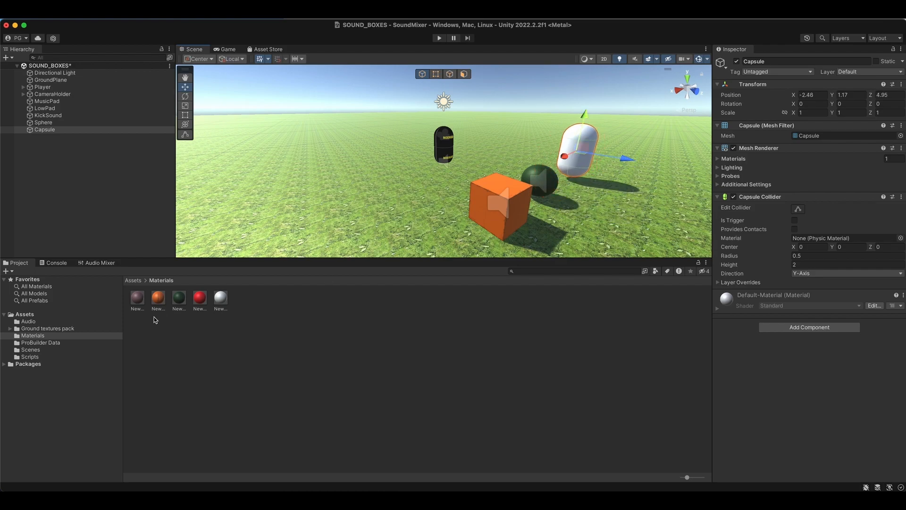
pyautogui.moveTo(141, 300); pyautogui.dragTo(579, 144)
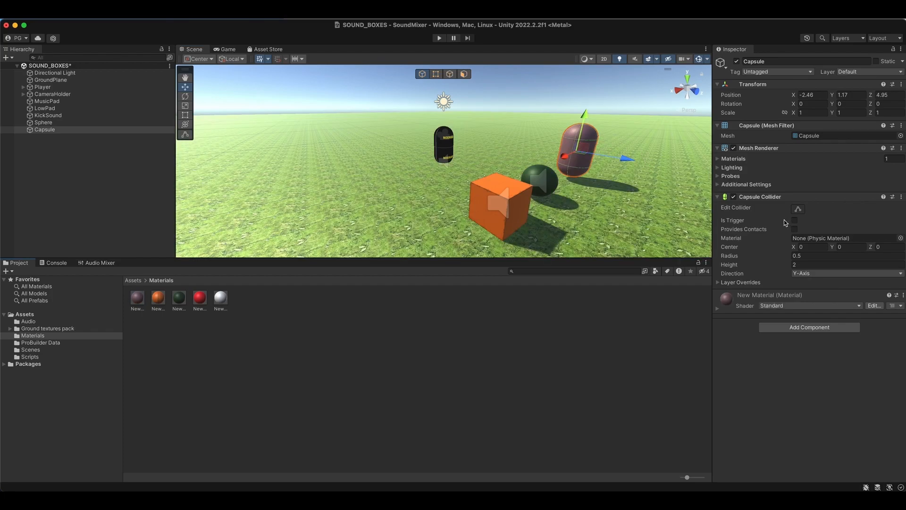
# - Add an Audio Source to the Capsule with the 75BPM_4_4_PercussionLoop clip, output to the Perc group and Loop enabled
pyautogui.click(812, 332)
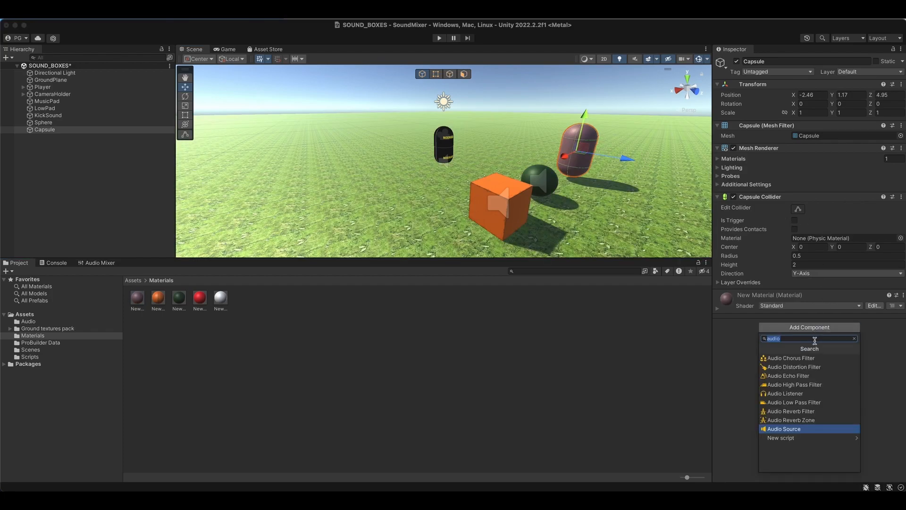
pyautogui.click(803, 422)
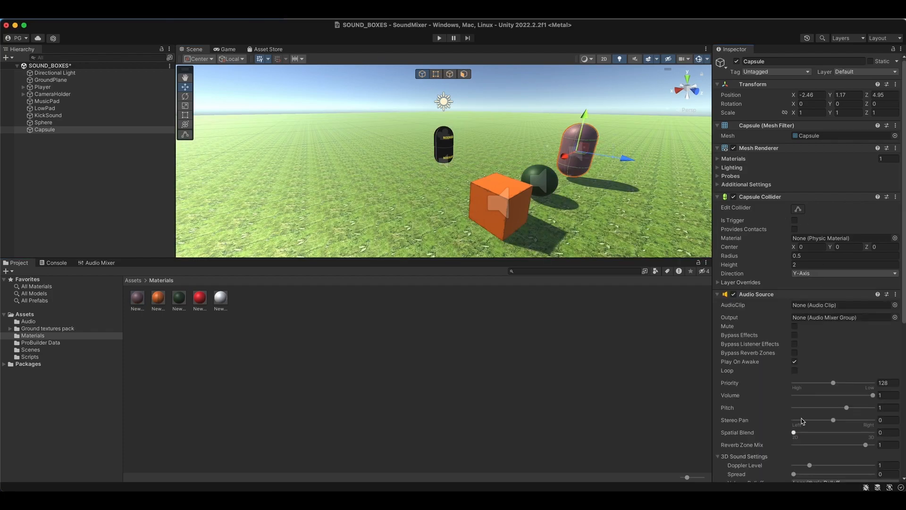
pyautogui.click(894, 305)
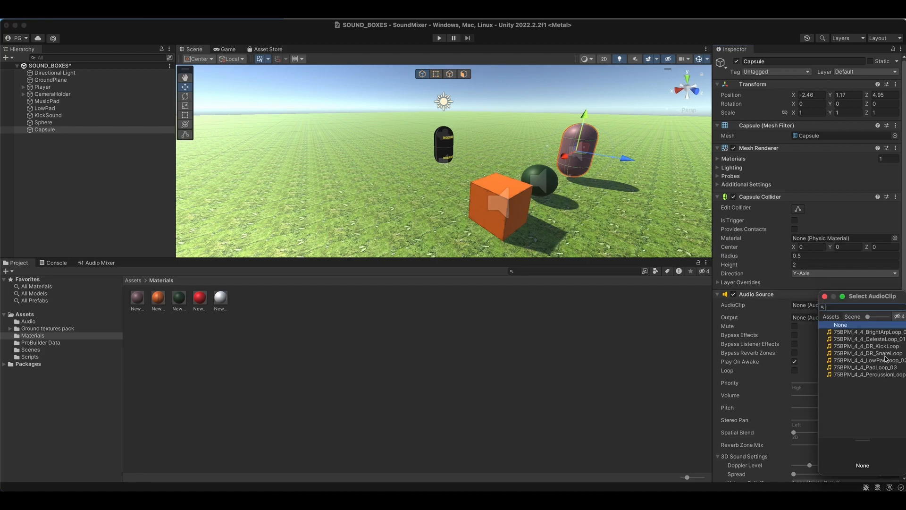
pyautogui.click(889, 375)
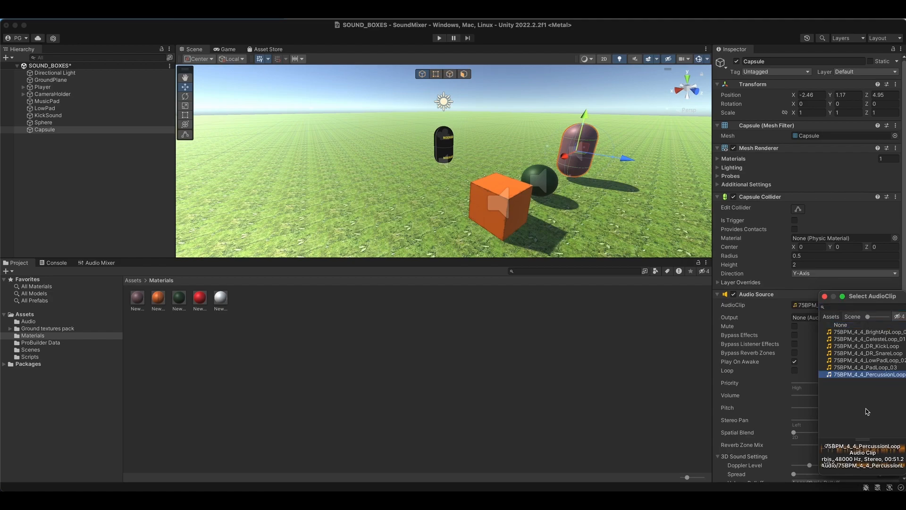
pyautogui.click(808, 263)
pyautogui.click(894, 317)
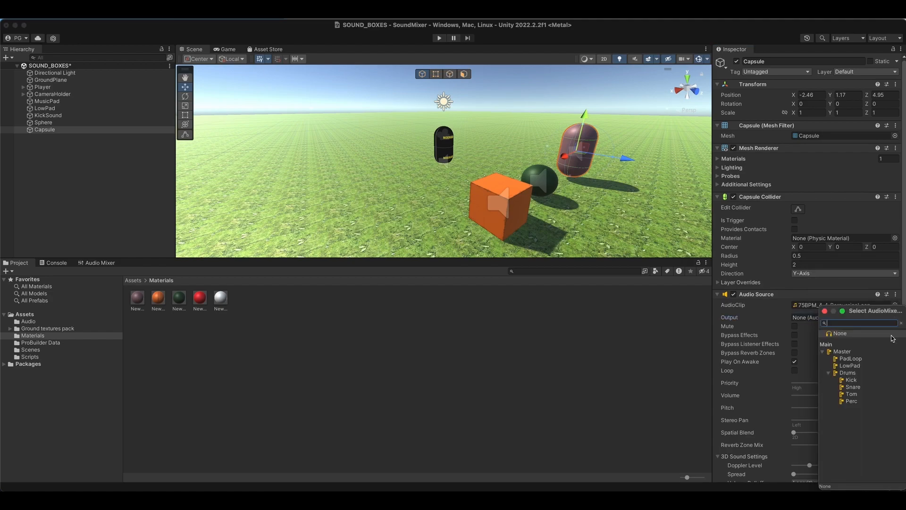
pyautogui.click(852, 402)
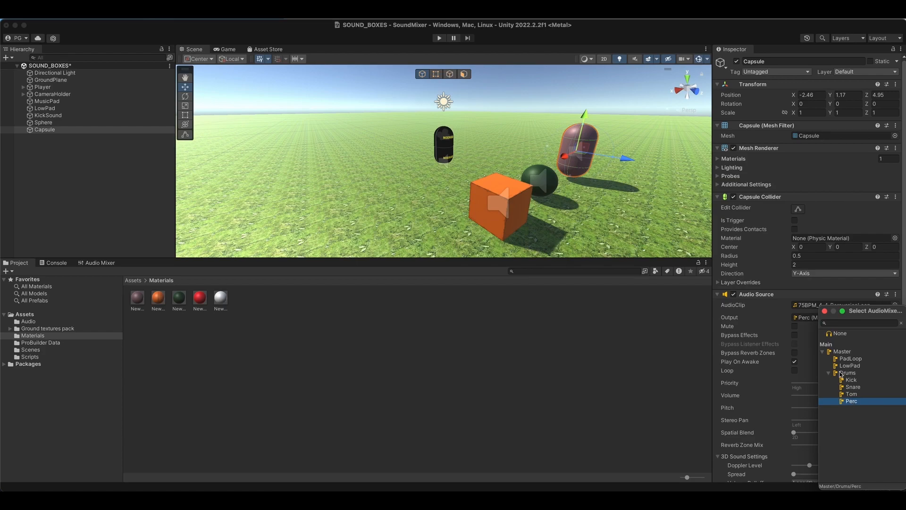
pyautogui.click(795, 371)
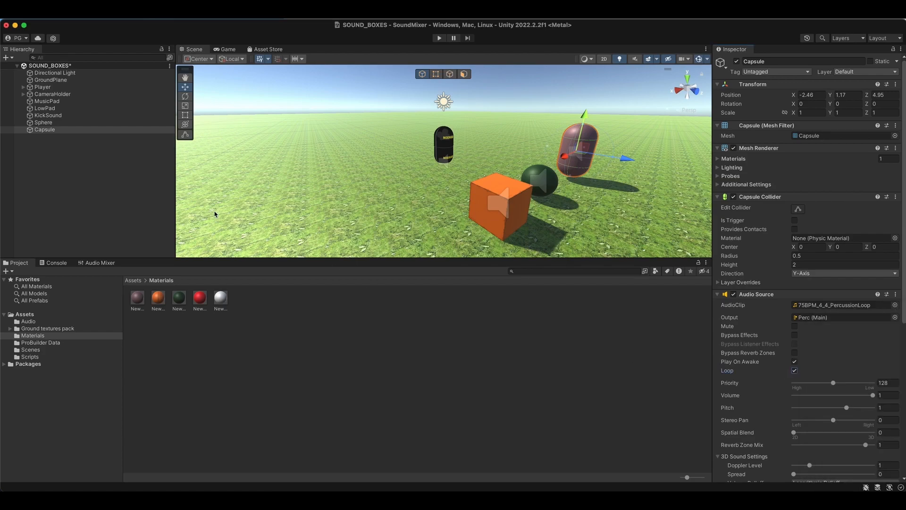
# - Play the scene in the Game view with the Audio Mixer shown and enable Edit in Play Mode
pyautogui.click(96, 264)
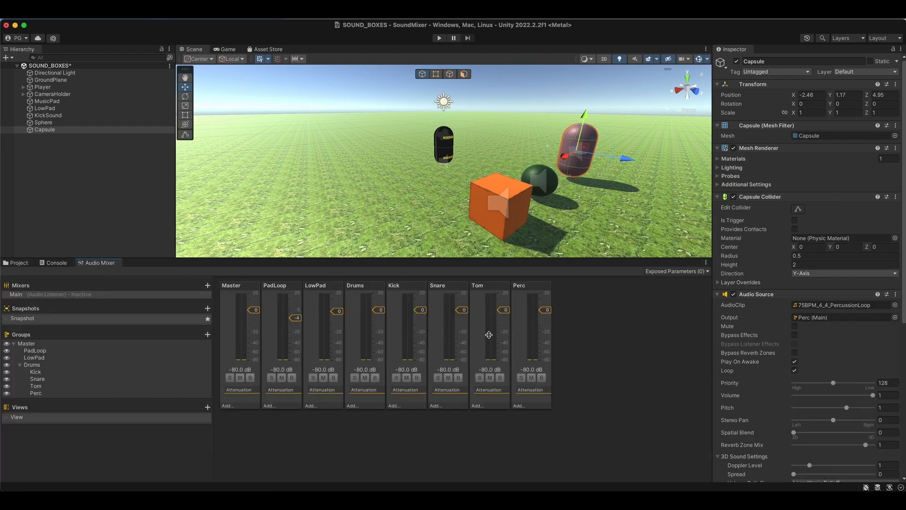
pyautogui.click(225, 49)
pyautogui.click(439, 38)
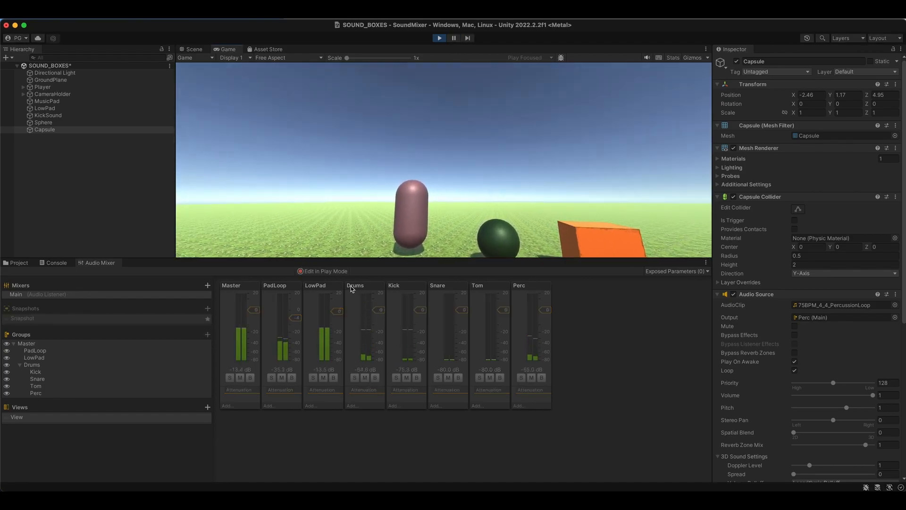
pyautogui.click(330, 271)
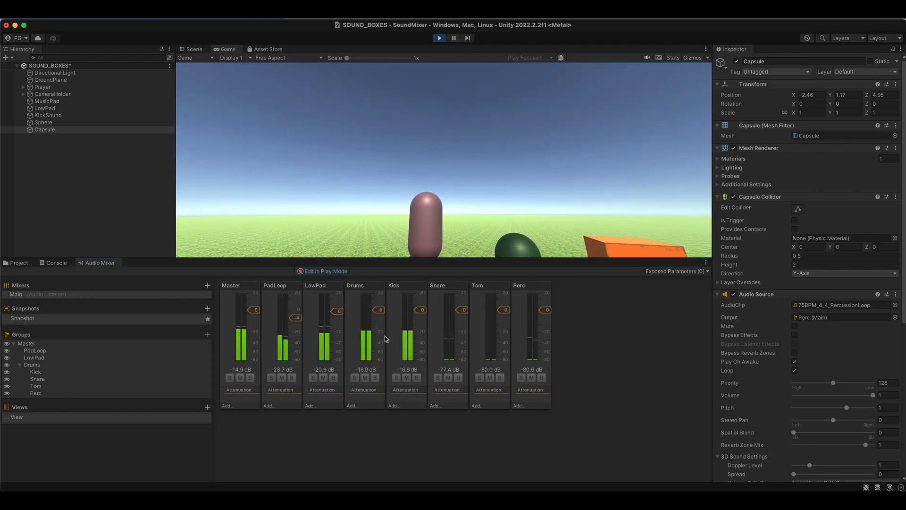
# - Solo the Drums group and lower Kick to about -4 dB, Snare to about -1.76 dB and Perc to about -3.51 dB
pyautogui.click(313, 378)
pyautogui.click(314, 377)
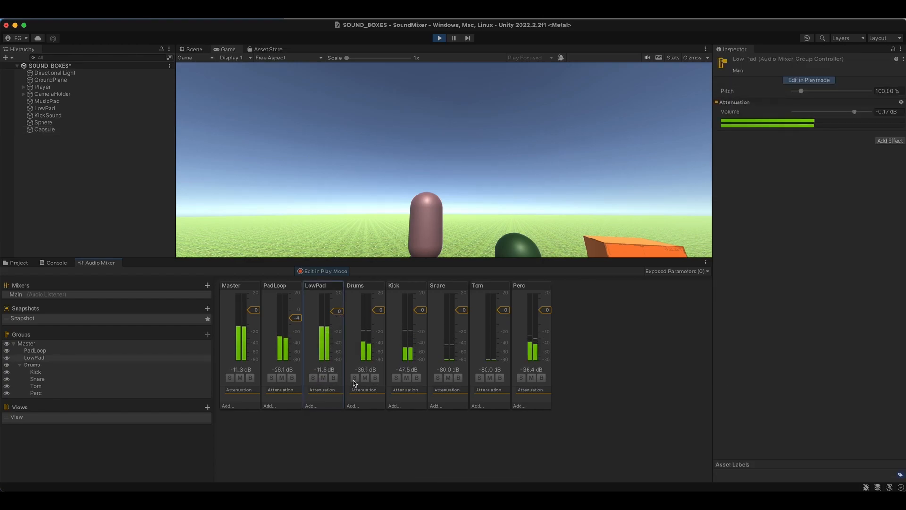
pyautogui.click(354, 378)
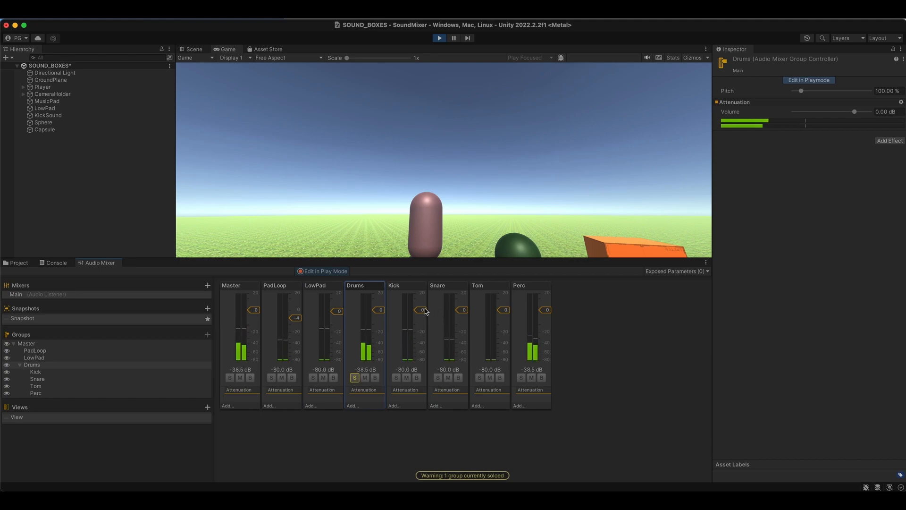
pyautogui.moveTo(423, 311); pyautogui.dragTo(463, 318)
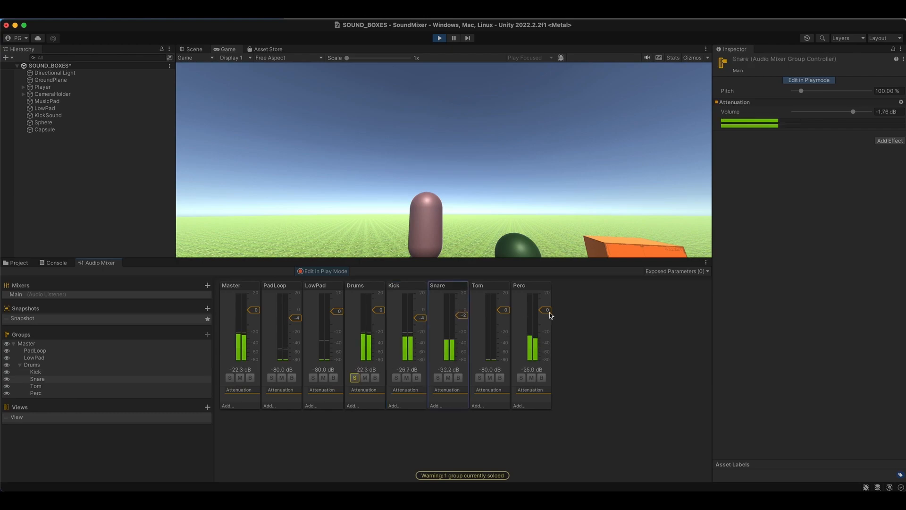
pyautogui.moveTo(550, 310); pyautogui.dragTo(550, 318)
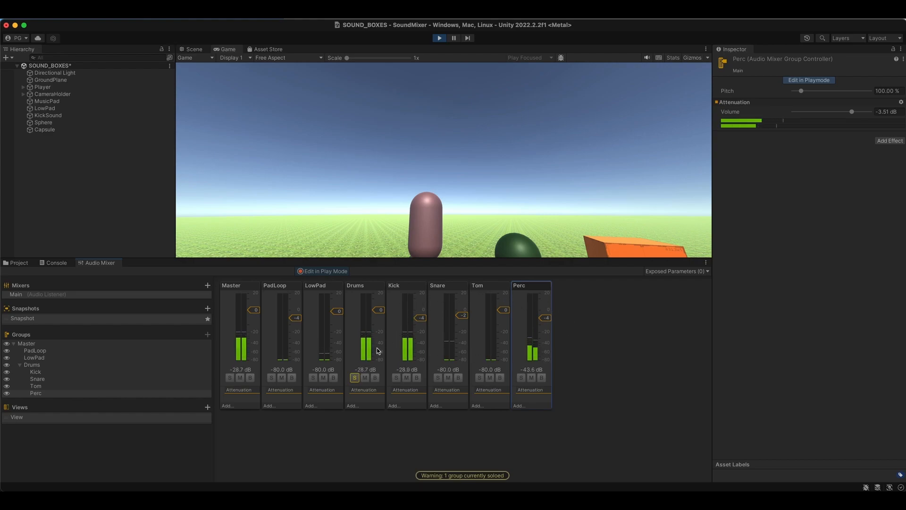
# - Turn off solo on the Drums group and raise its volume slightly to about 0.27 dB
pyautogui.click(355, 376)
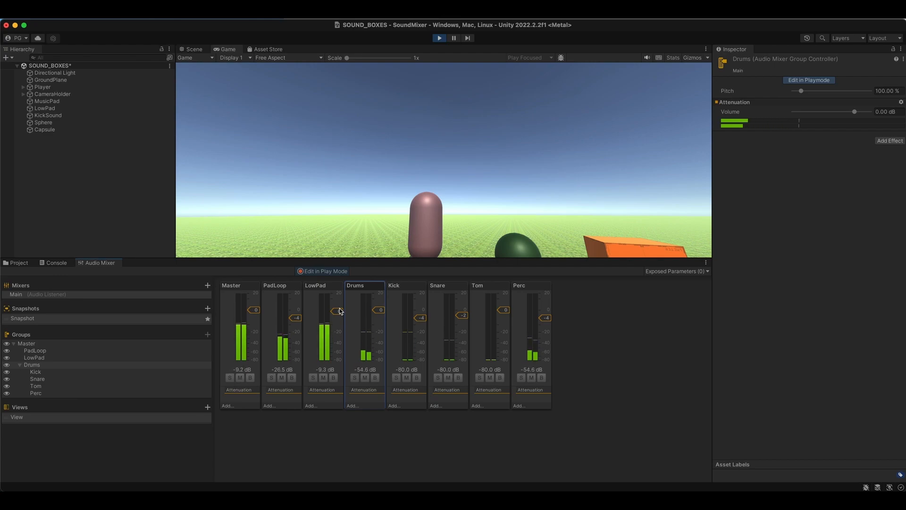
pyautogui.moveTo(376, 316); pyautogui.dragTo(377, 314)
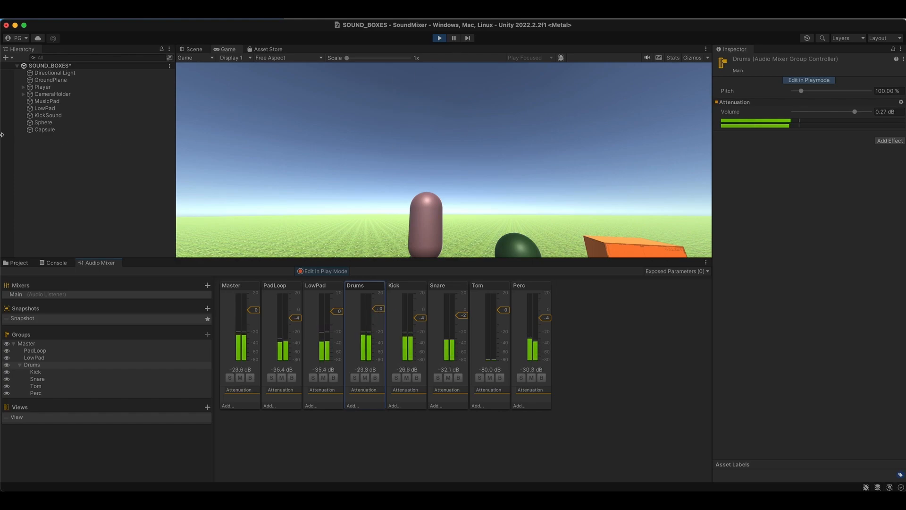
# - Lower the Capsule's Audio Source volume to about 0.5 during play mode, and stop playing the scene
pyautogui.click(44, 129)
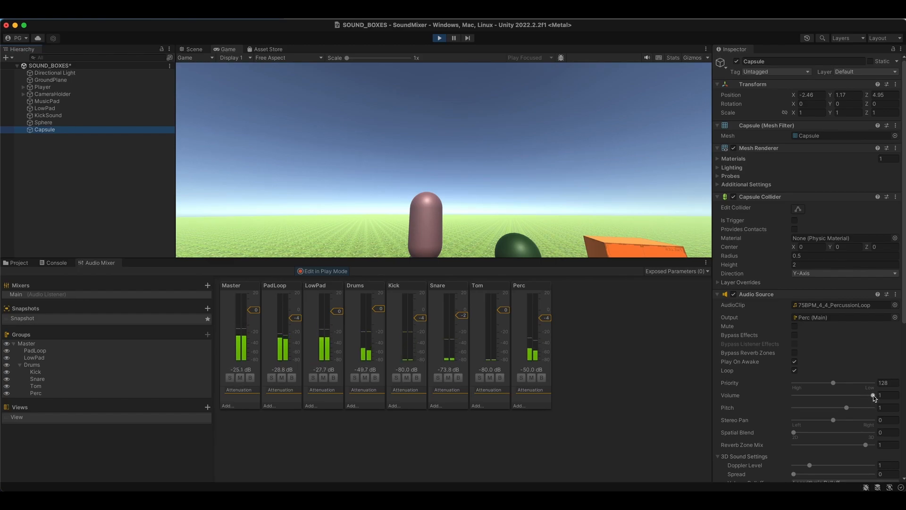
pyautogui.moveTo(873, 395); pyautogui.dragTo(833, 394)
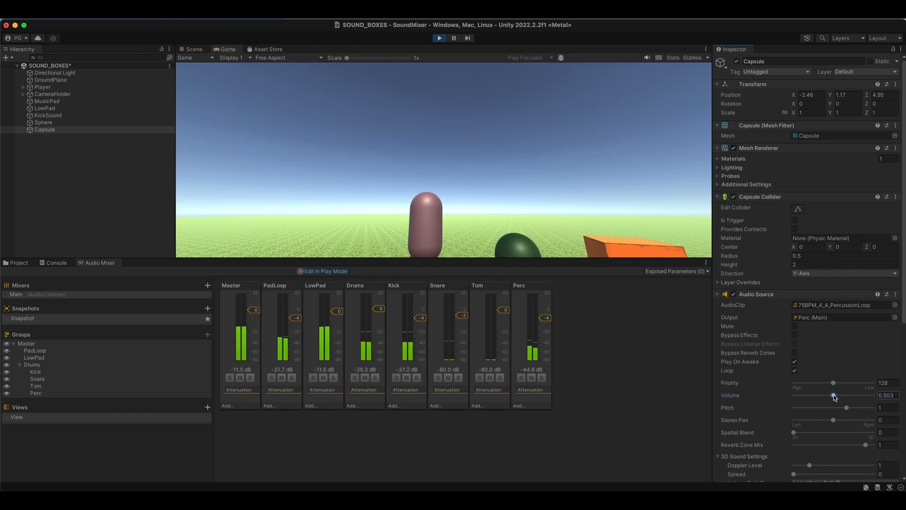
pyautogui.click(439, 38)
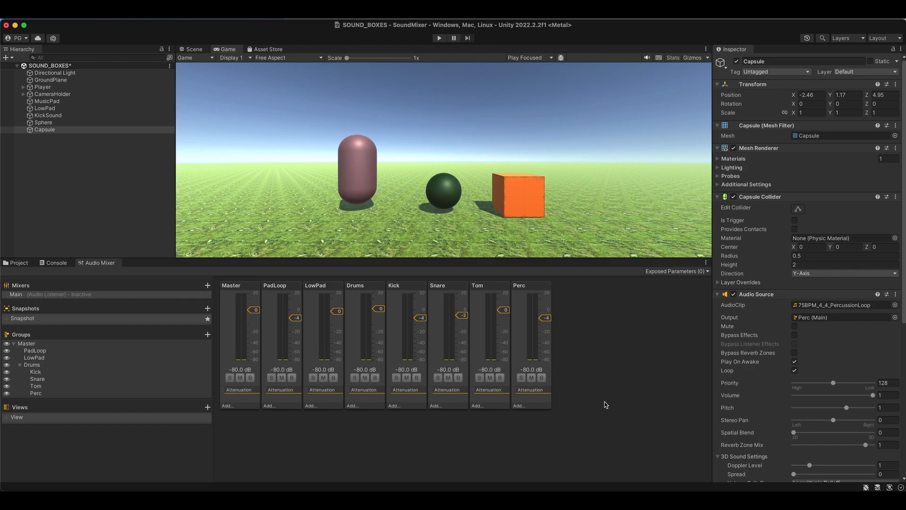
# - Add an SFX Reverb effect to the Drums group and play the scene with Edit in Play Mode enabled
pyautogui.click(354, 408)
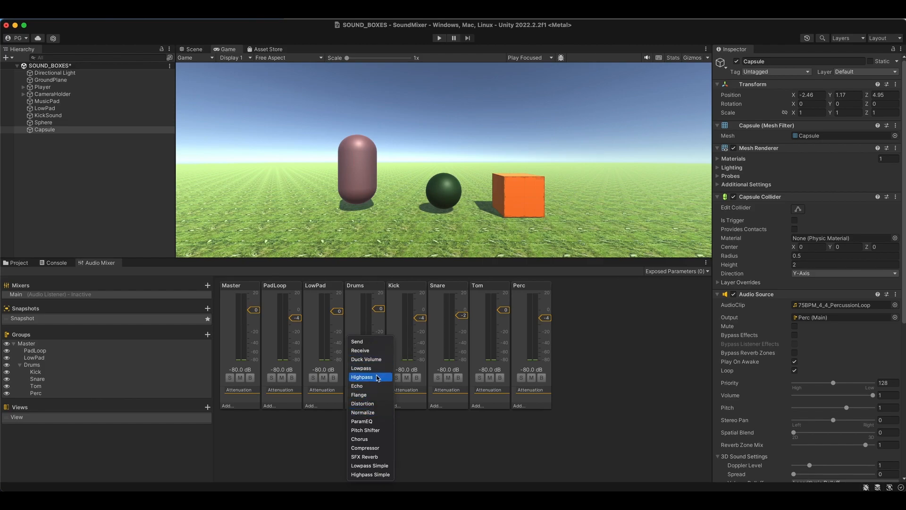
pyautogui.click(371, 457)
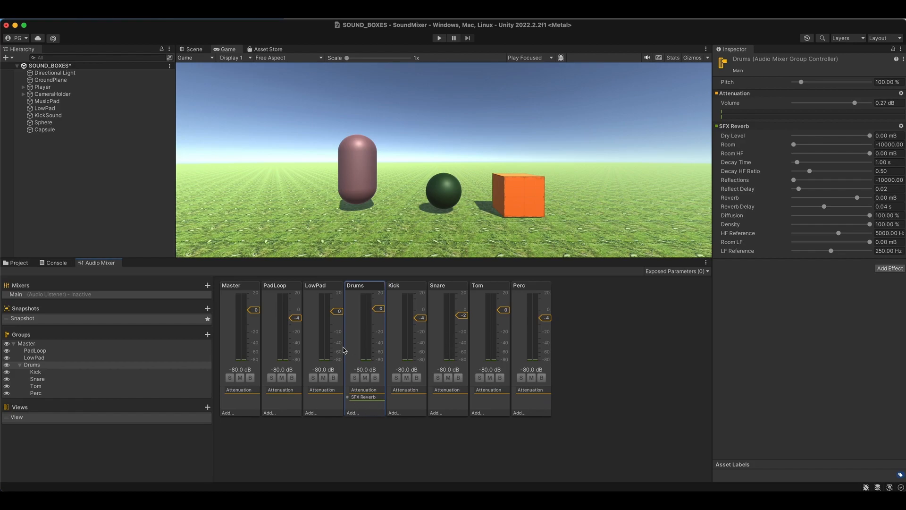
pyautogui.click(439, 38)
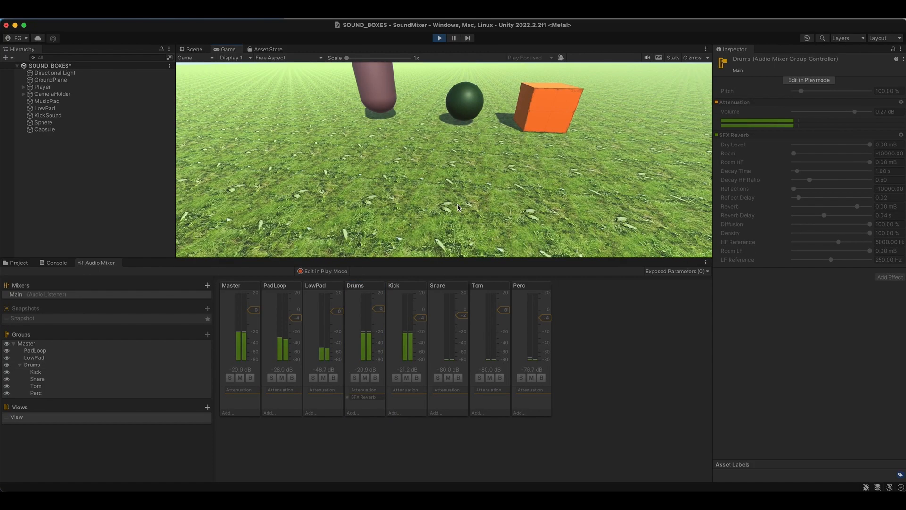
pyautogui.click(328, 271)
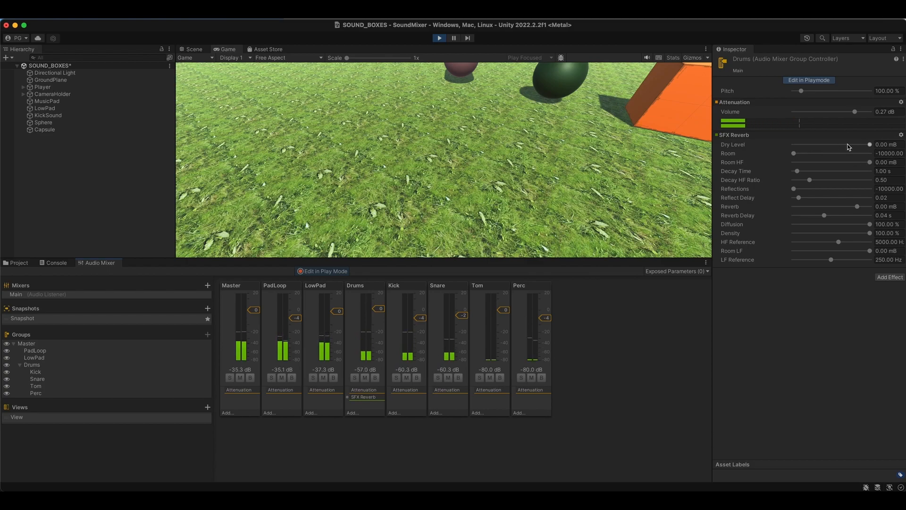
# - Set the Drums group's SFX Reverb Dry Level to about -930 mB and its volume to about 3.80 dB
pyautogui.moveTo(869, 144)
pyautogui.mouseDown()
pyautogui.moveTo(848, 148)
pyautogui.moveTo(865, 149)
pyautogui.mouseUp()
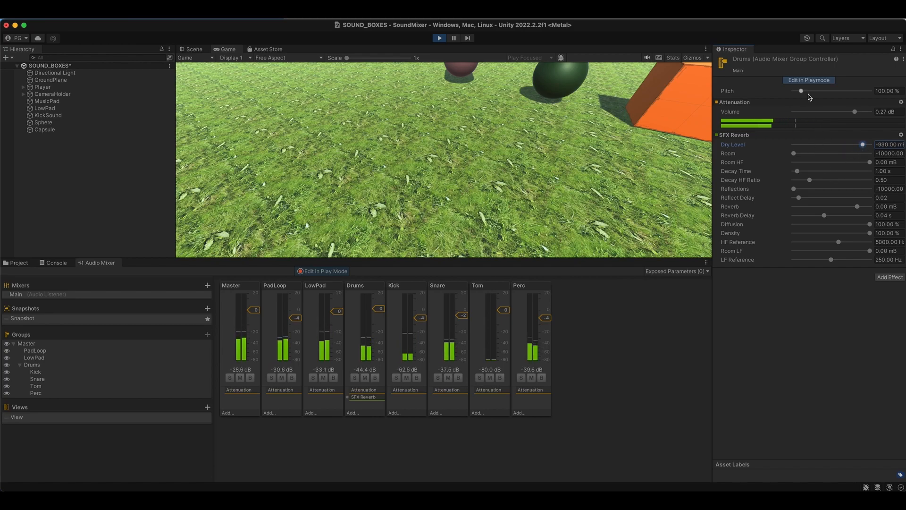
pyautogui.moveTo(855, 112); pyautogui.dragTo(857, 112)
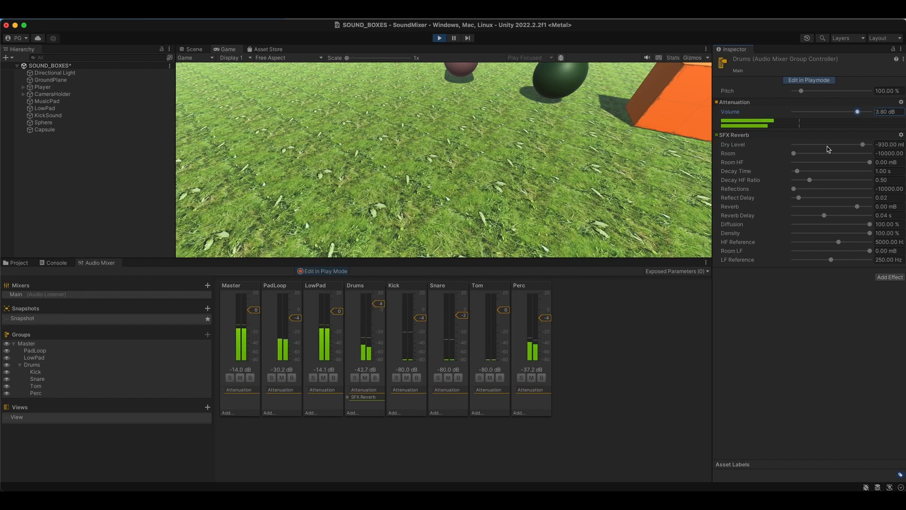
# - Set SFX Reverb to Room -4128 mB, Reflections -3860 mB, Reflect Delay 0.14, Reverb 488 mB and Reverb Delay 0.08 s, and stop playing
pyautogui.moveTo(795, 154); pyautogui.dragTo(838, 154)
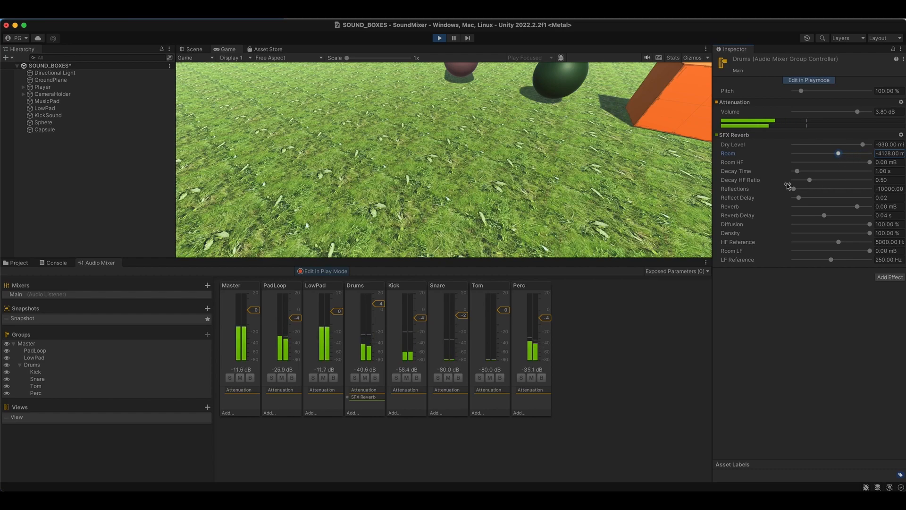
pyautogui.moveTo(794, 189); pyautogui.dragTo(860, 207)
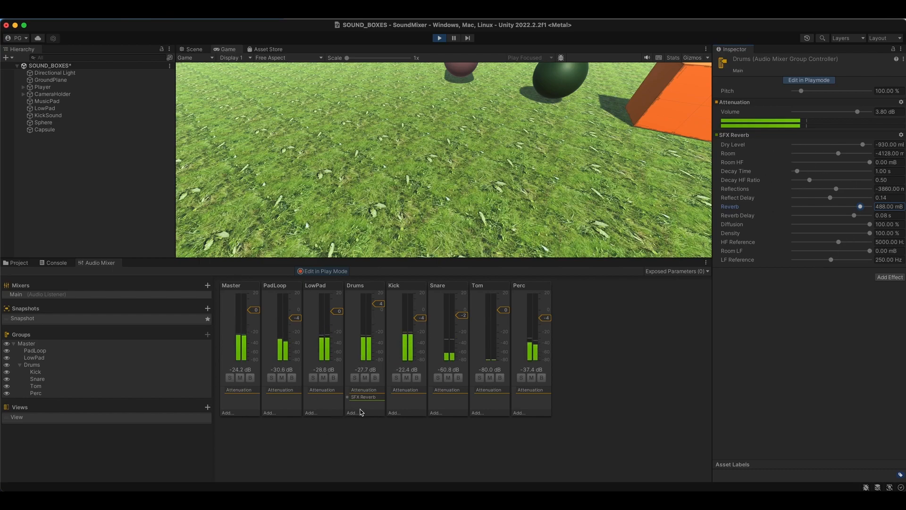
pyautogui.press('super+p')
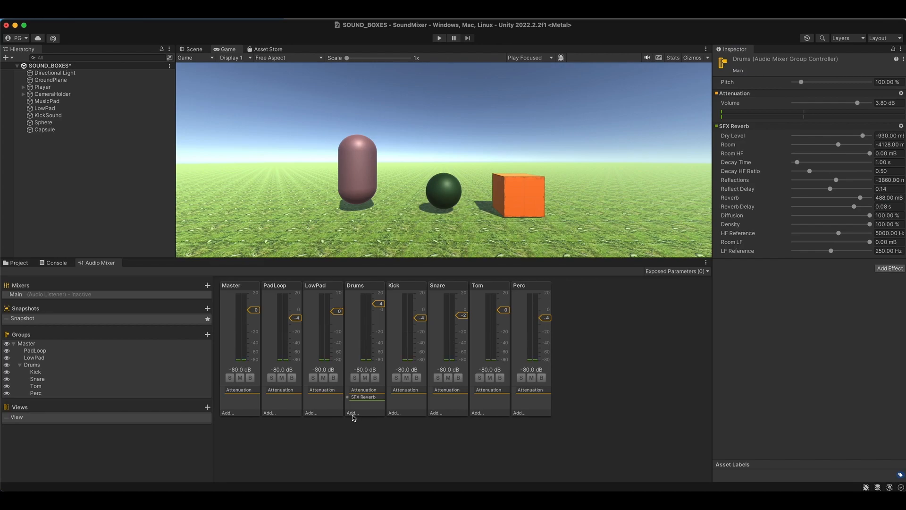
# - Add a ParamEQ to Drums and, in editable play mode, set it to about 421 Hz center, 2.24 octave range and 1.56 gain
pyautogui.click(352, 412)
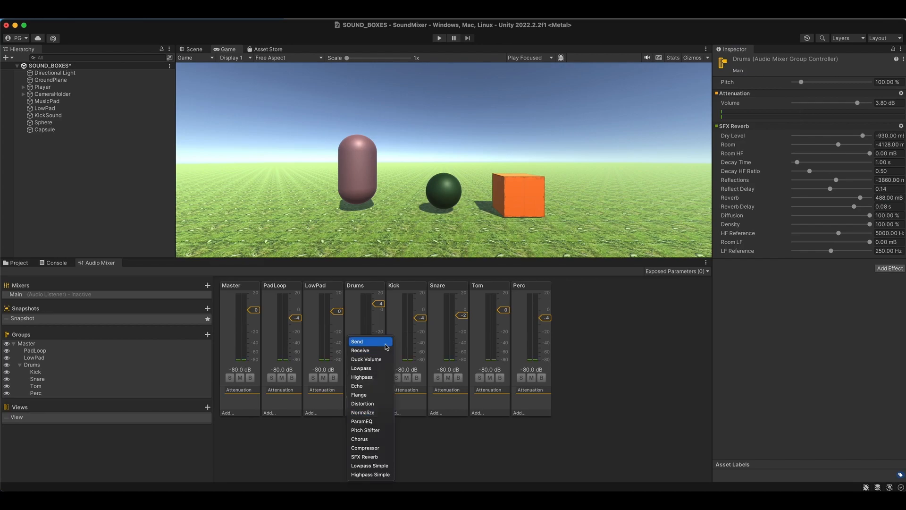
pyautogui.click(362, 421)
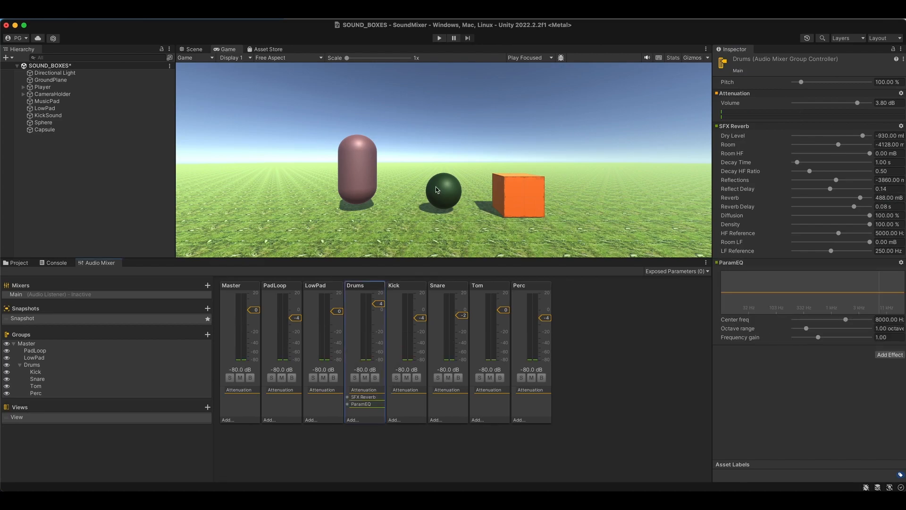
pyautogui.click(439, 38)
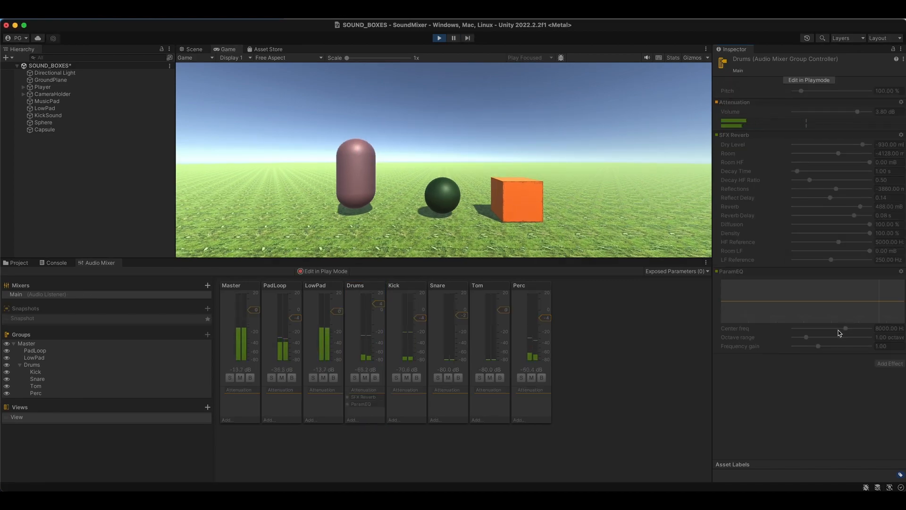
pyautogui.click(311, 274)
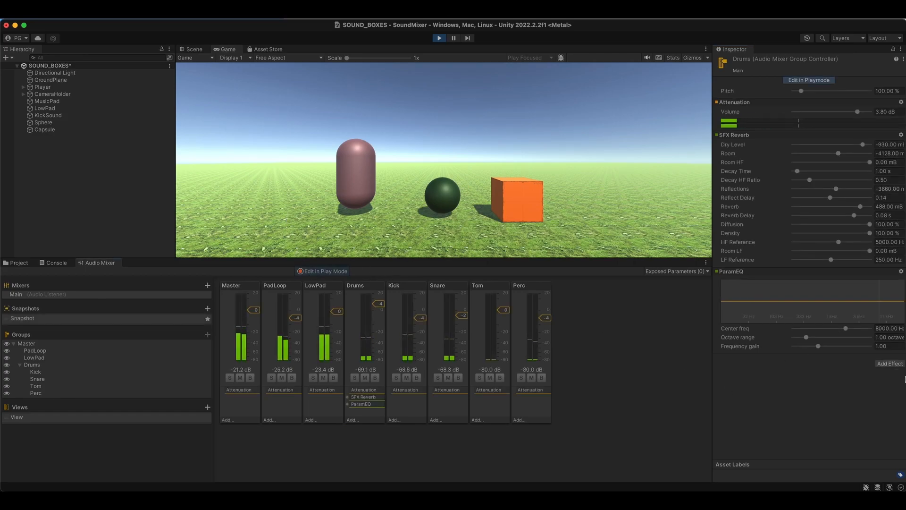
pyautogui.click(825, 328)
pyautogui.moveTo(805, 336); pyautogui.dragTo(833, 347)
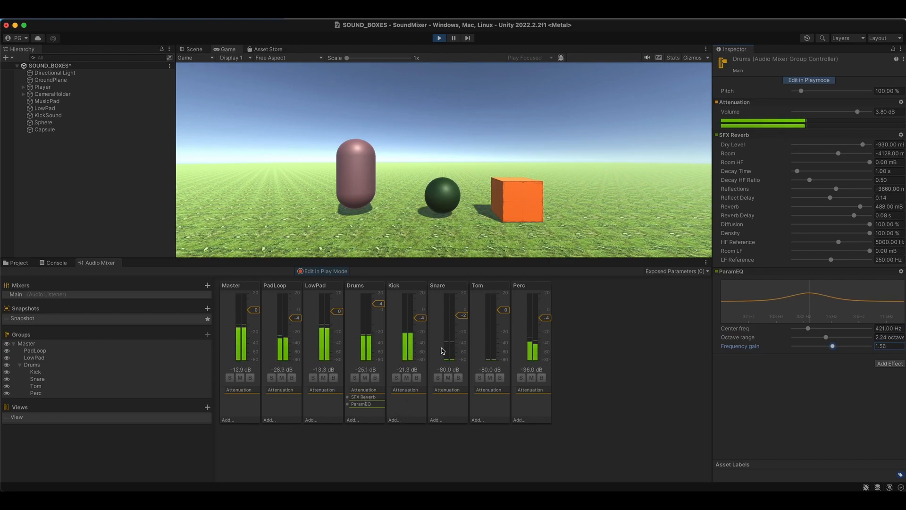
# - Remove SFX Reverb from Drums and set its ParamEQ to about 66 Hz center frequency, 1.96 octave range and 1.39 frequency gain
pyautogui.rightClick(365, 398)
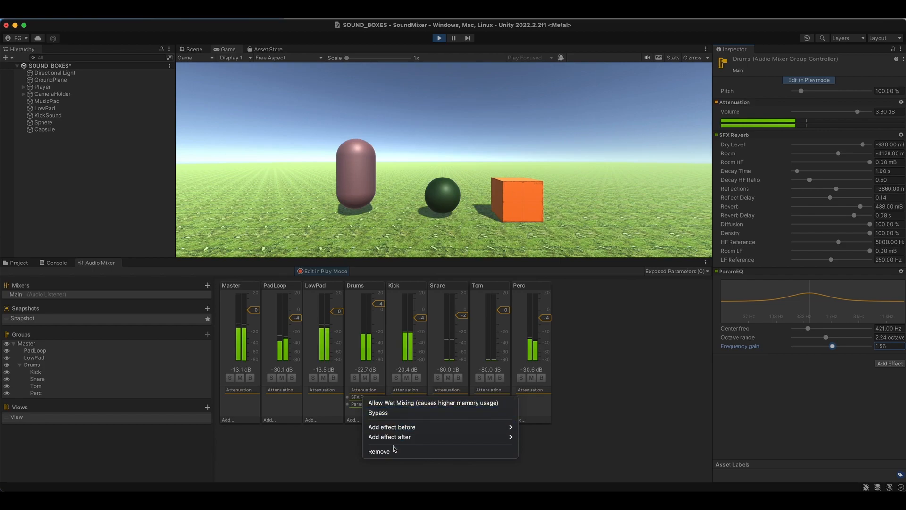
pyautogui.click(379, 451)
pyautogui.click(366, 399)
pyautogui.moveTo(808, 192); pyautogui.dragTo(798, 193)
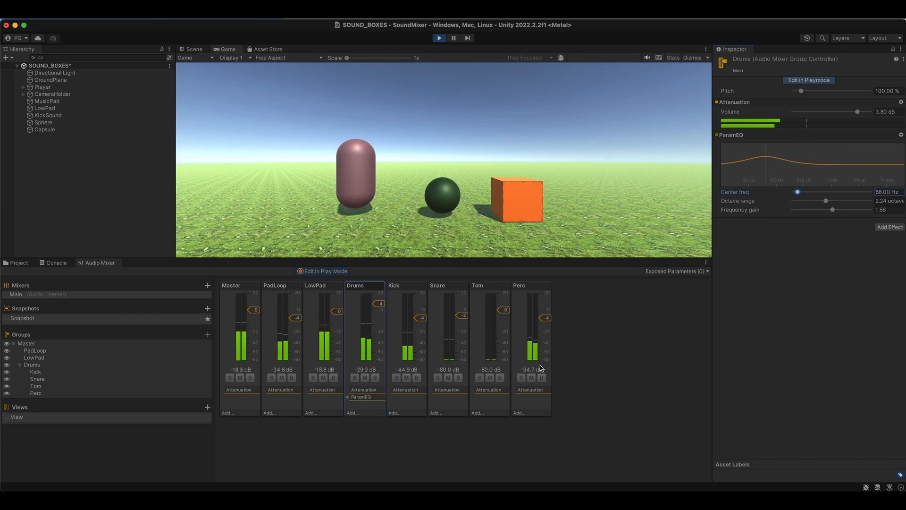
pyautogui.moveTo(832, 210); pyautogui.dragTo(821, 203)
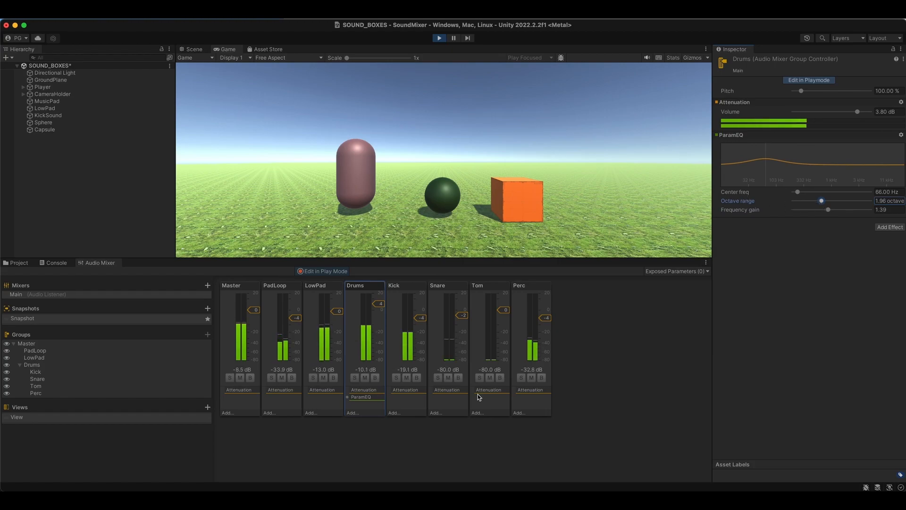
# - Remove the ParamEQ effect from the Drums group
pyautogui.click(363, 397)
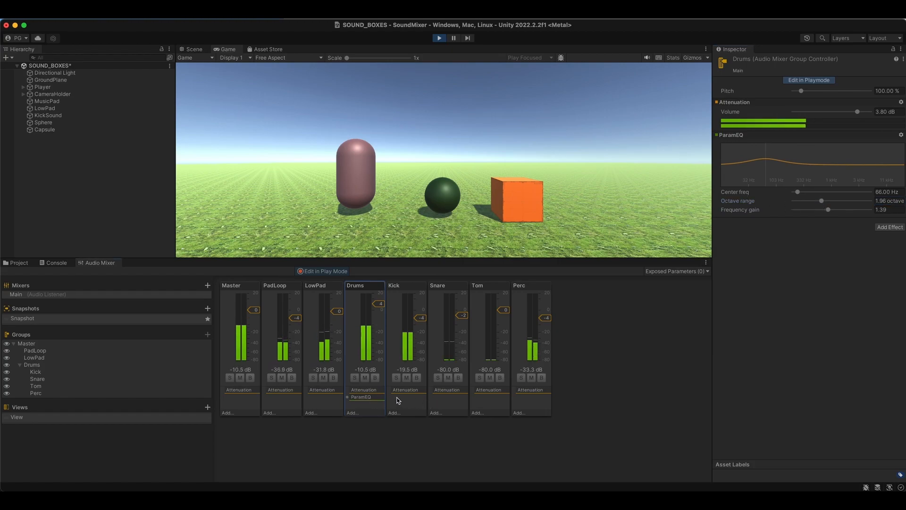
pyautogui.rightClick(357, 397)
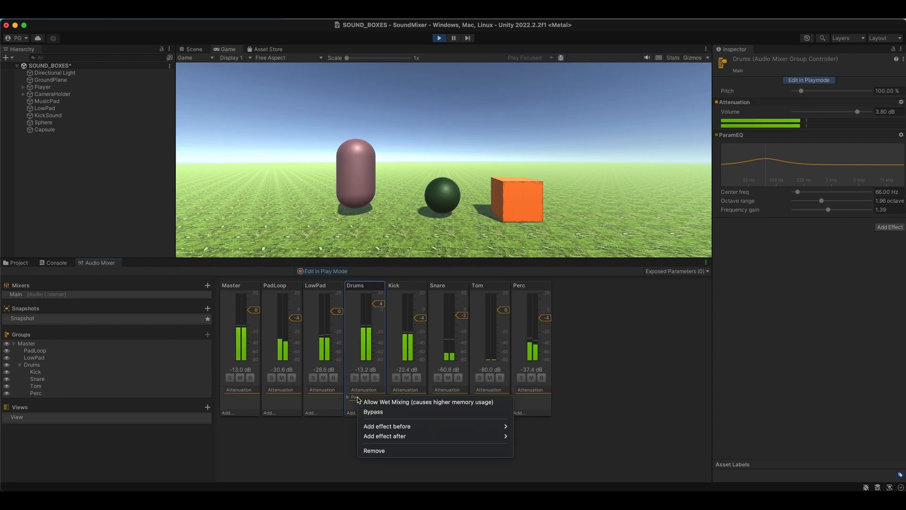
pyautogui.moveTo(388, 426)
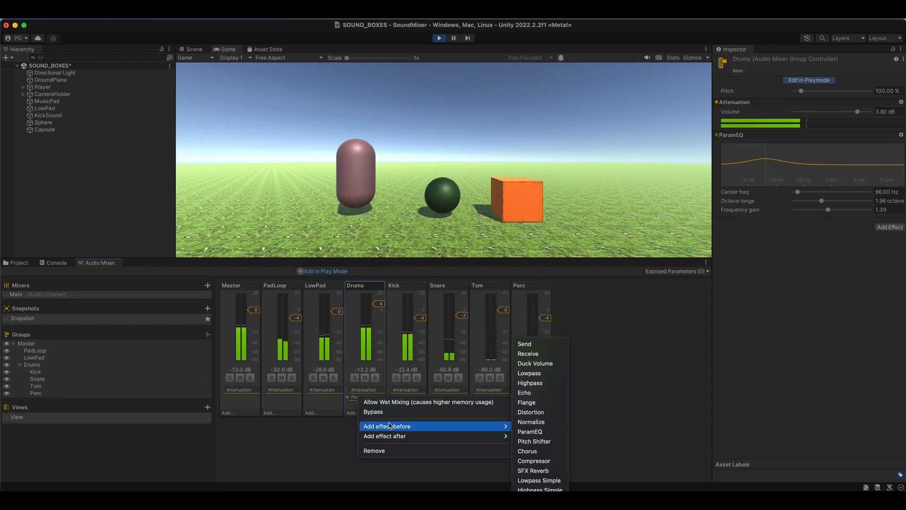
pyautogui.click(409, 452)
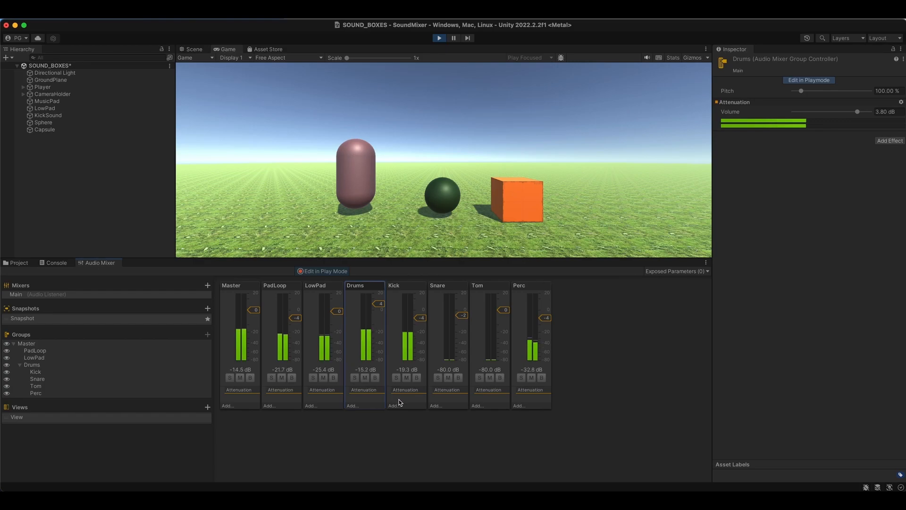
# - Add a ParamEQ to the Kick group with about 142 Hz center frequency, 1.29 octave range and 1.16 frequency gain, and stop playing
pyautogui.click(397, 407)
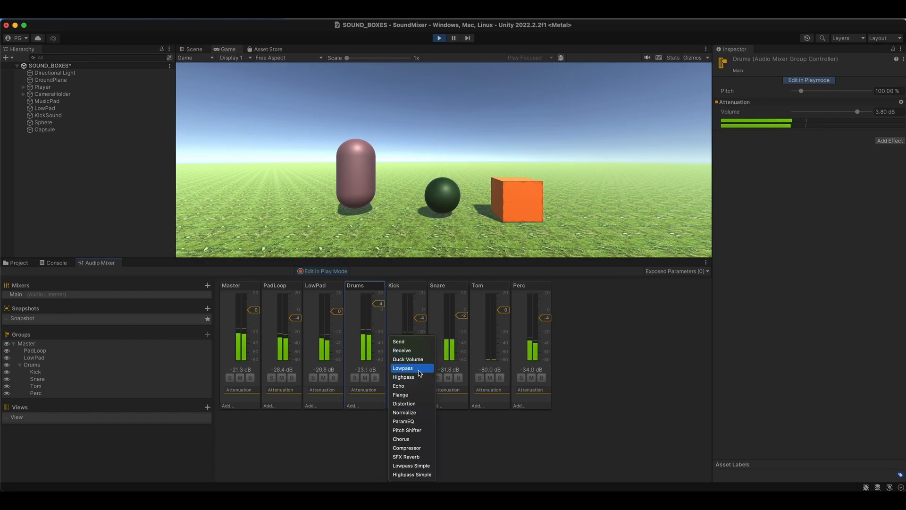
pyautogui.click(410, 421)
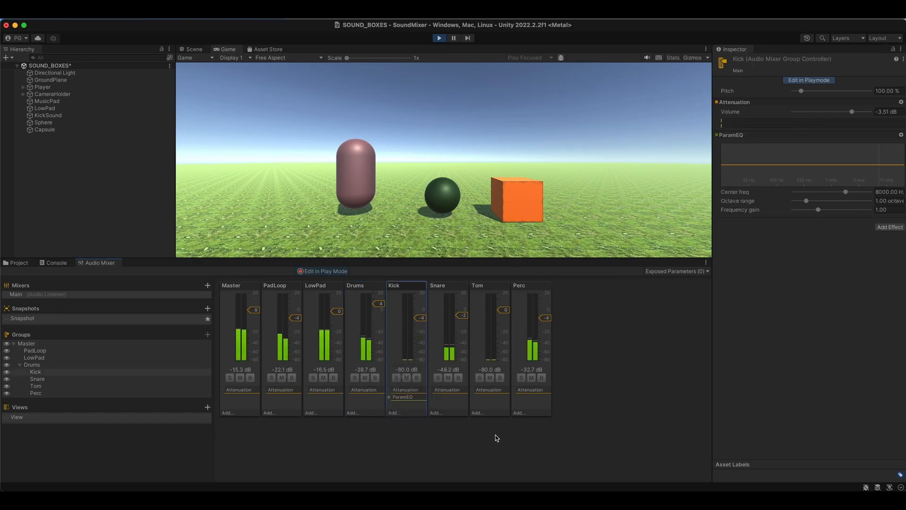
pyautogui.click(845, 191)
pyautogui.moveTo(845, 191); pyautogui.dragTo(800, 191)
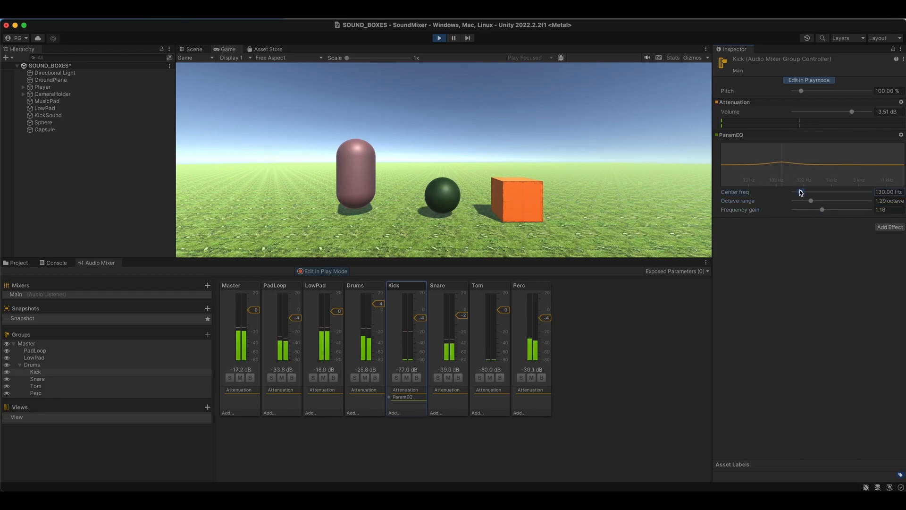
pyautogui.click(438, 38)
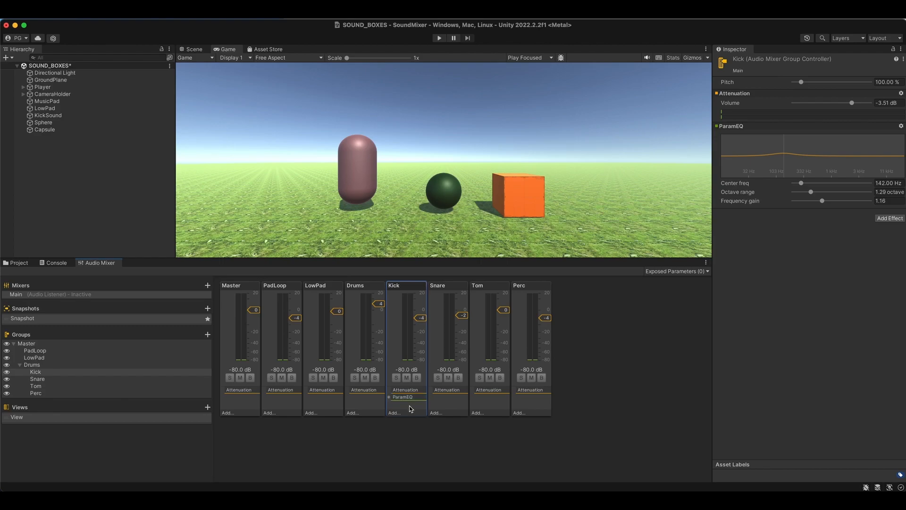
# - Add a Distortion effect to the Kick group and place it before the ParamEQ in the effect chain
pyautogui.click(394, 413)
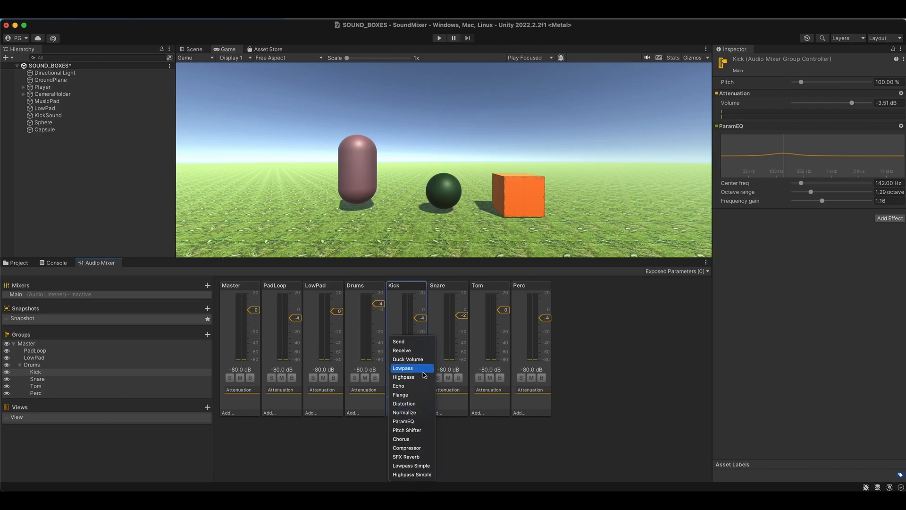
pyautogui.click(417, 404)
pyautogui.moveTo(415, 398); pyautogui.dragTo(416, 408)
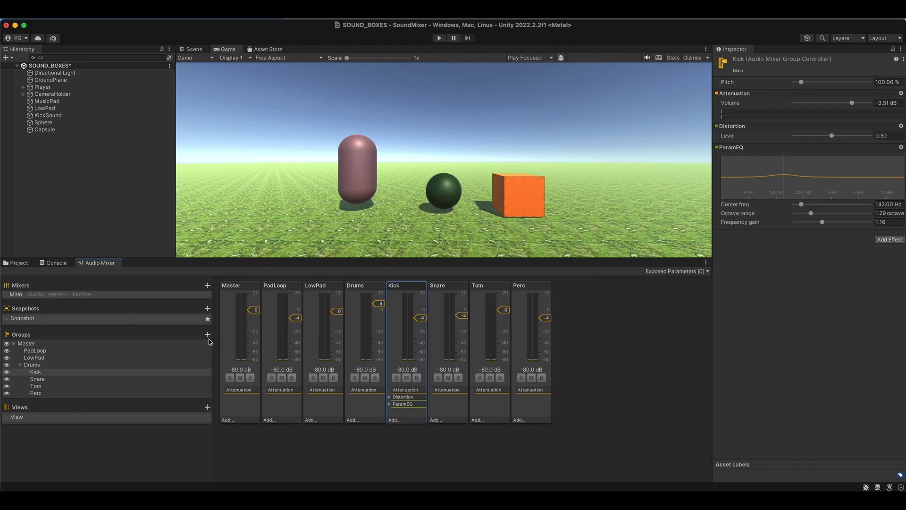
# - Examine the Drums group's settings and the Capsule's Audio Source settings
pyautogui.click(31, 364)
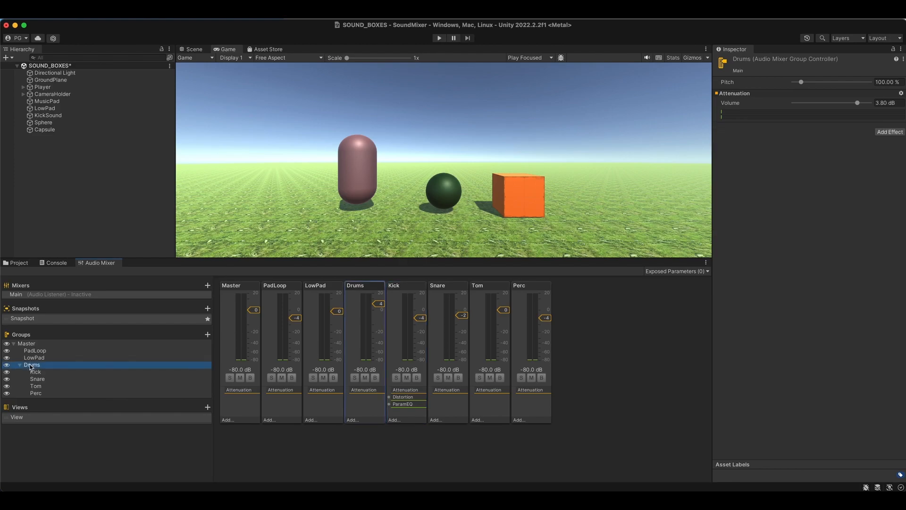
pyautogui.click(38, 130)
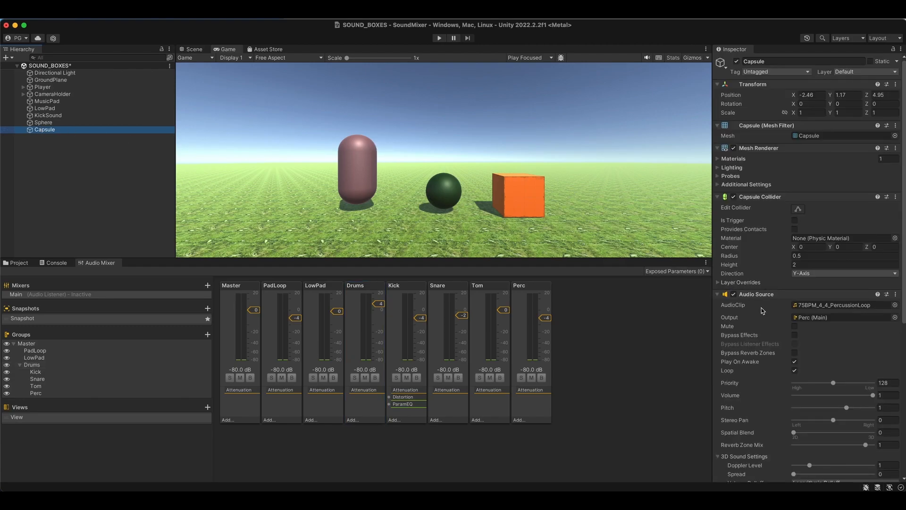